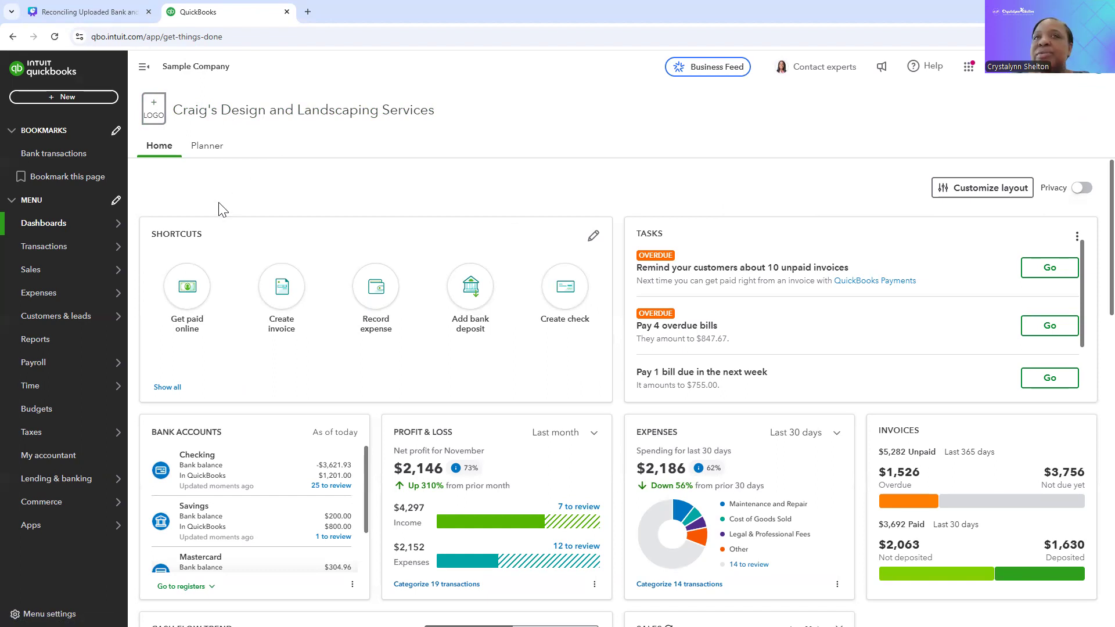
Step: Open the bank transactions page from the company dashboard
mouse_move(42, 276)
mouse_move(39, 256)
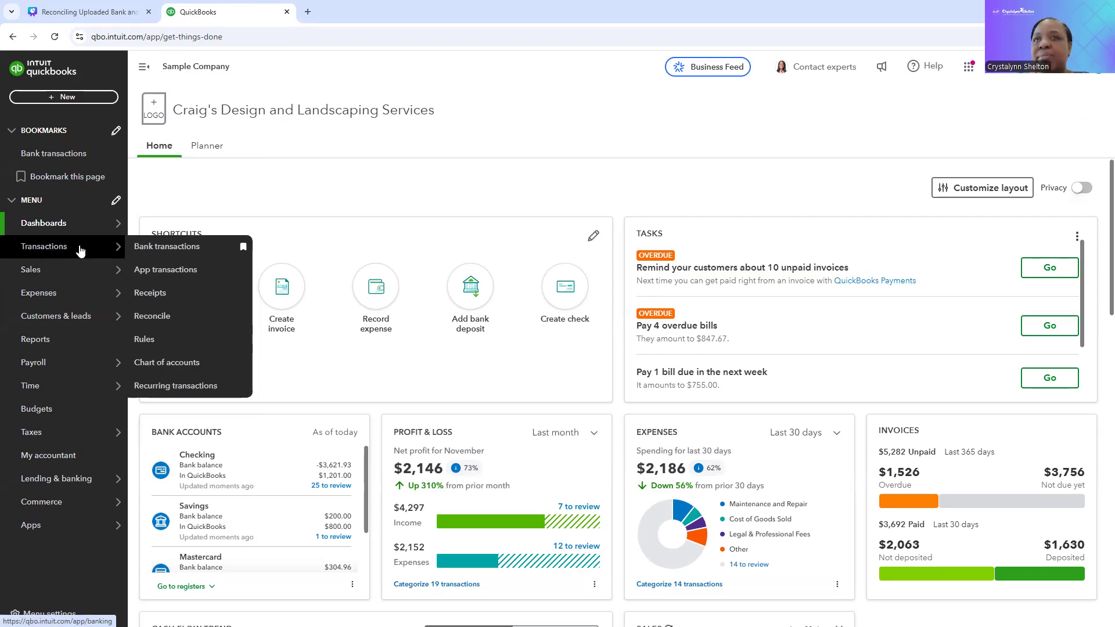
left_click(150, 249)
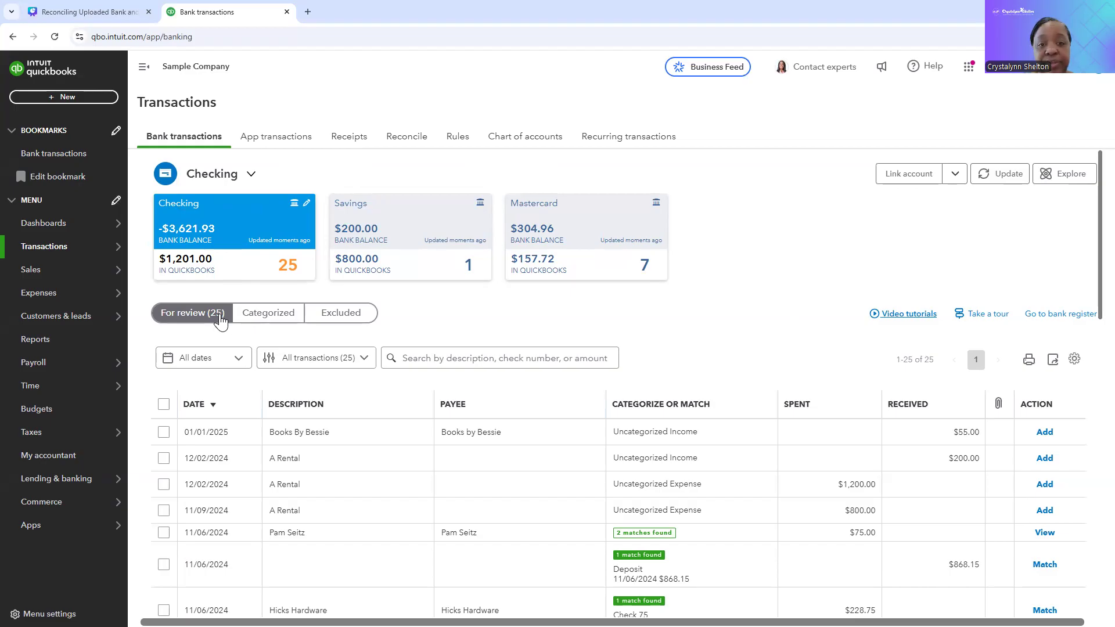
Step: Look through the Checking account's list of bank transactions awaiting review
scroll(245, 411, "down", 4)
scroll(245, 411, "down", 10)
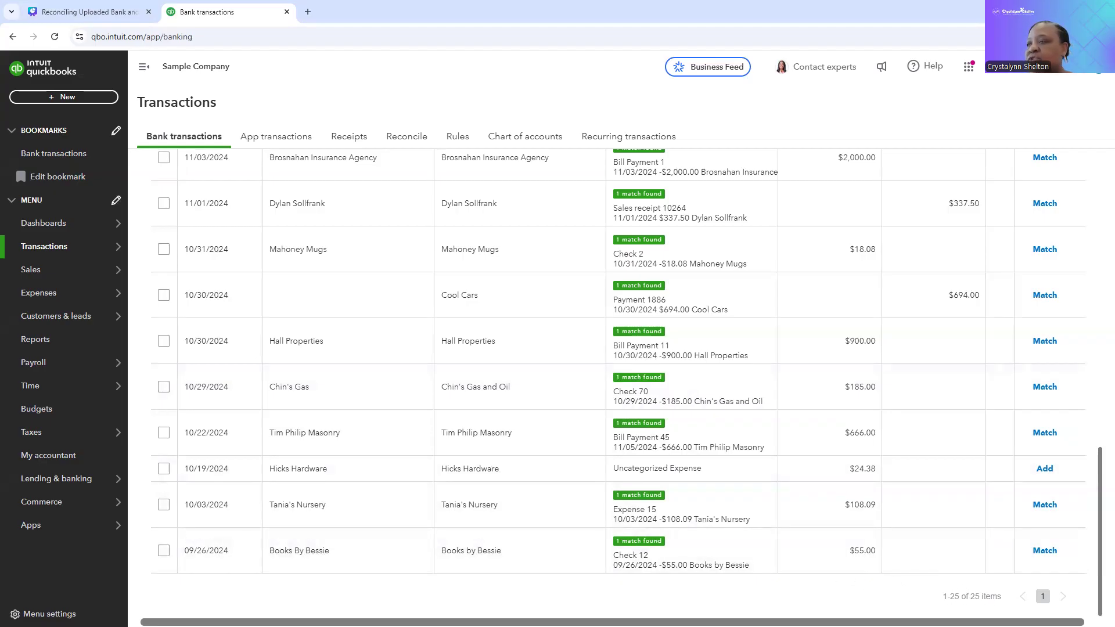
scroll(618, 360, "up", 20)
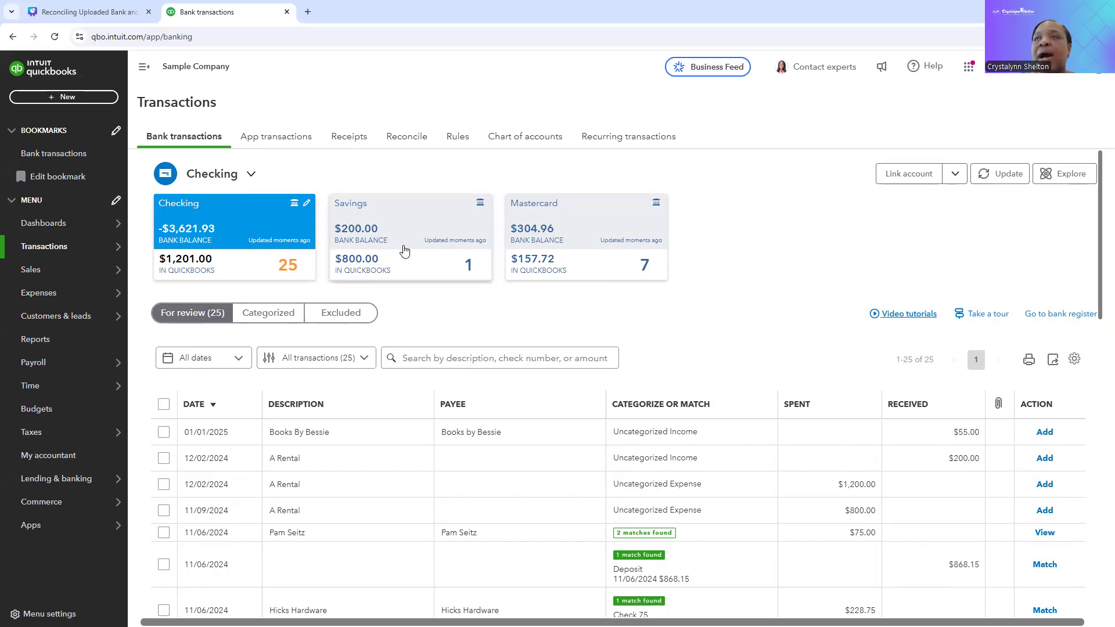
scroll(350, 465, "down", 2)
scroll(351, 465, "up", 2)
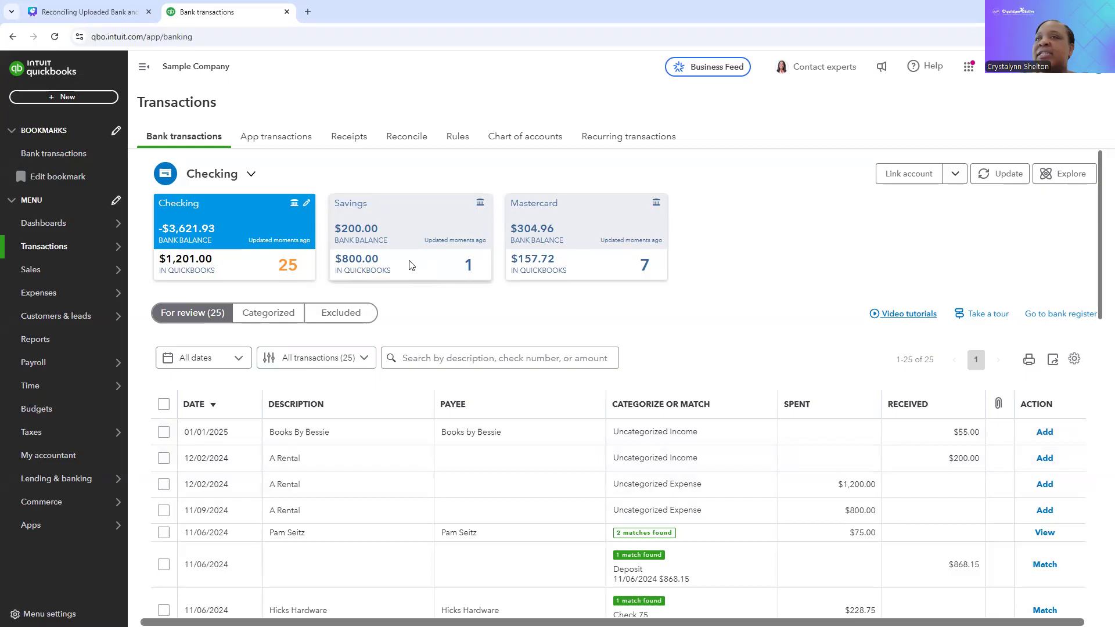
Step: View the Savings and Mastercard transactions for review, return to Checking, and check the list of connected accounts
left_click(413, 234)
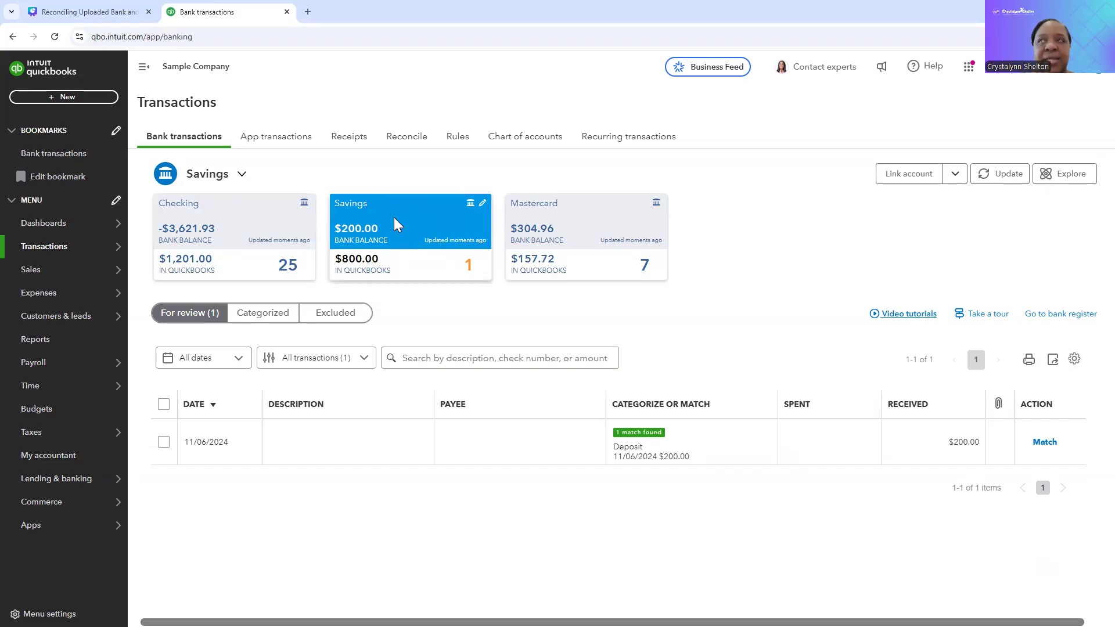
left_click(551, 227)
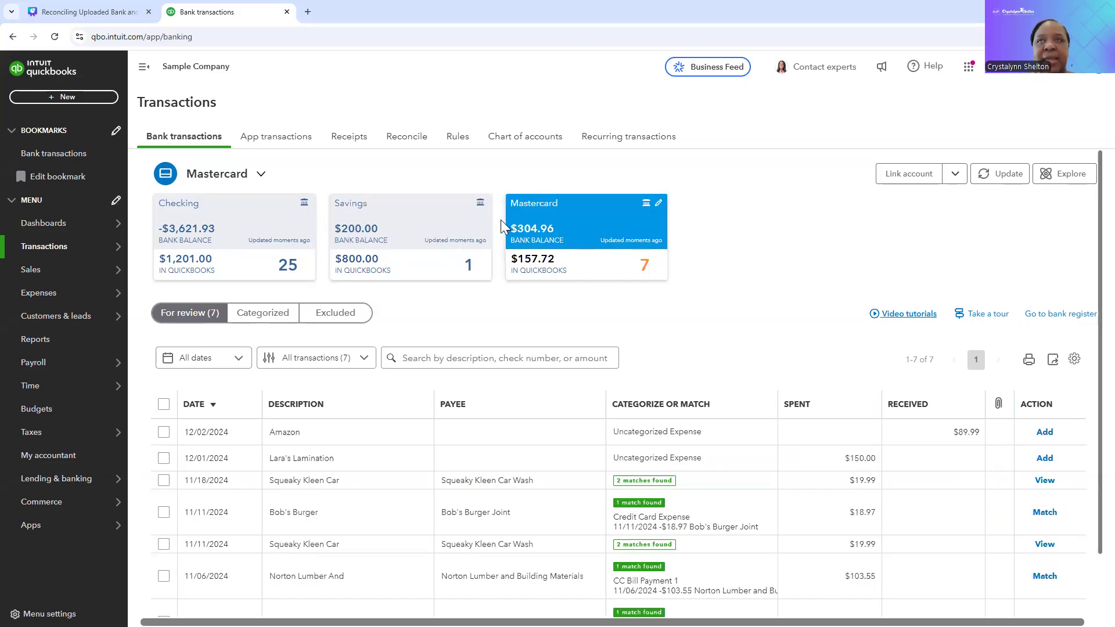
left_click(245, 228)
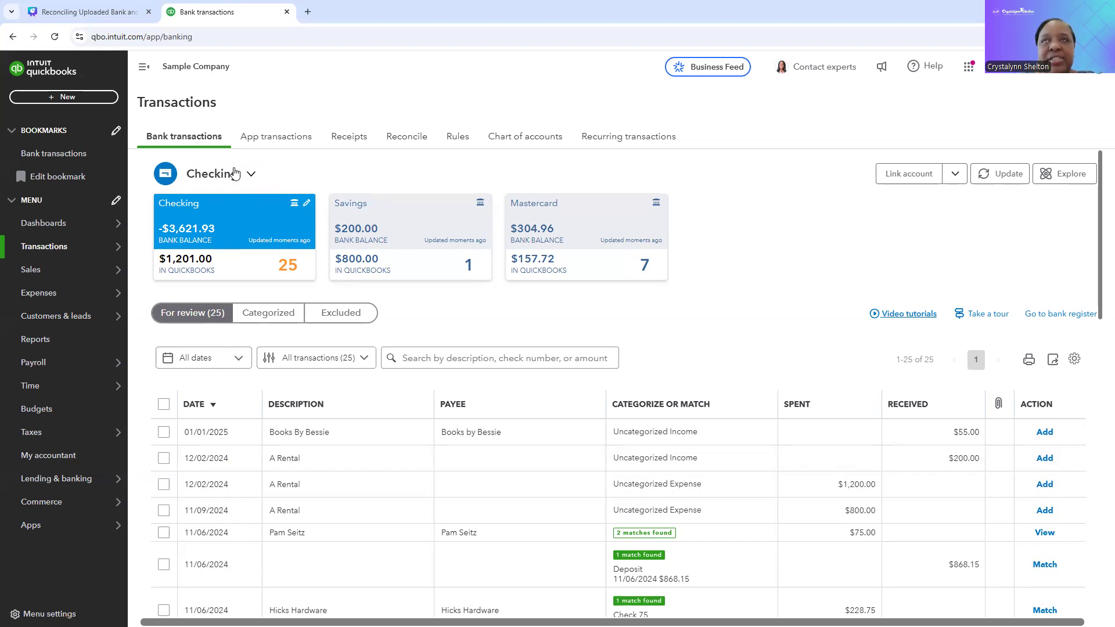
left_click(251, 179)
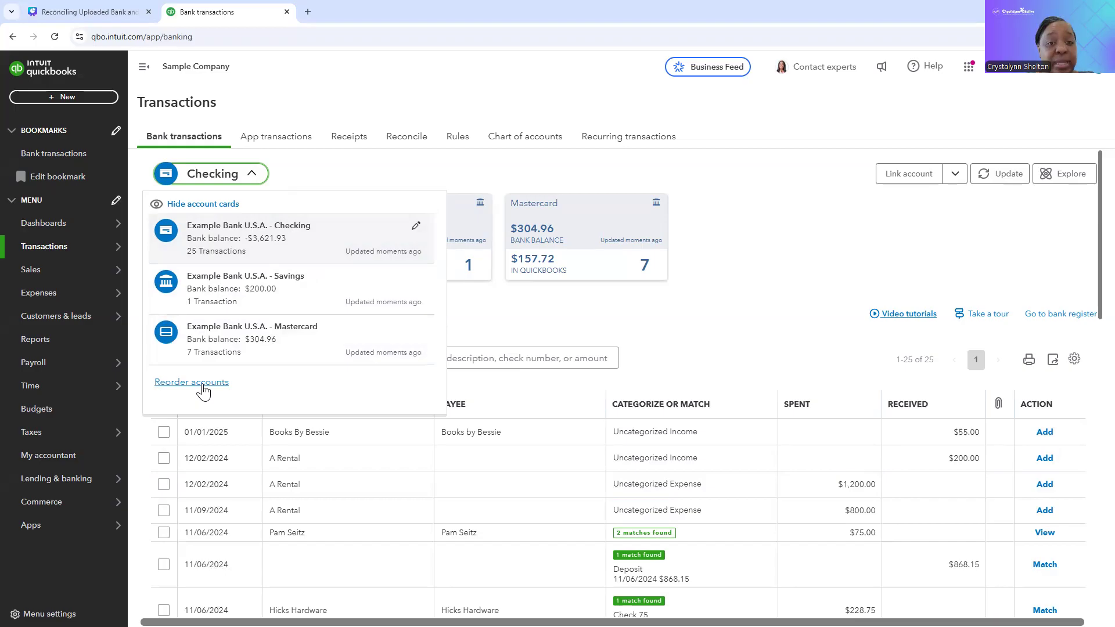
left_click(331, 182)
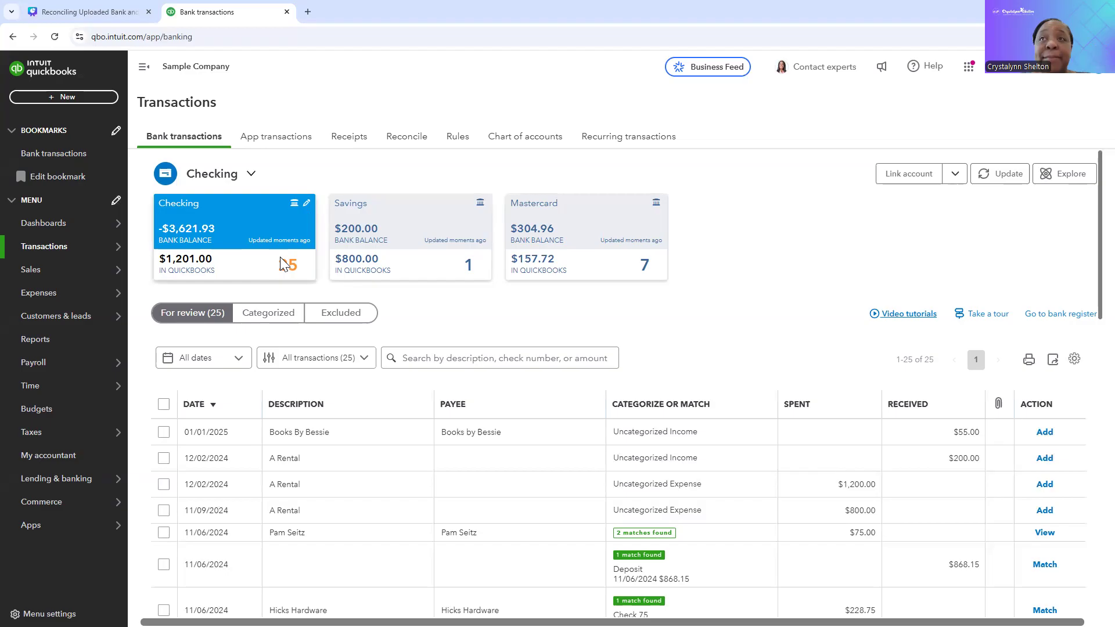
Step: Examine the suggested categories and actions in the Checking list, including the details of the 01/01/2025 Books By Bessie deposit
scroll(254, 417, "down", 2)
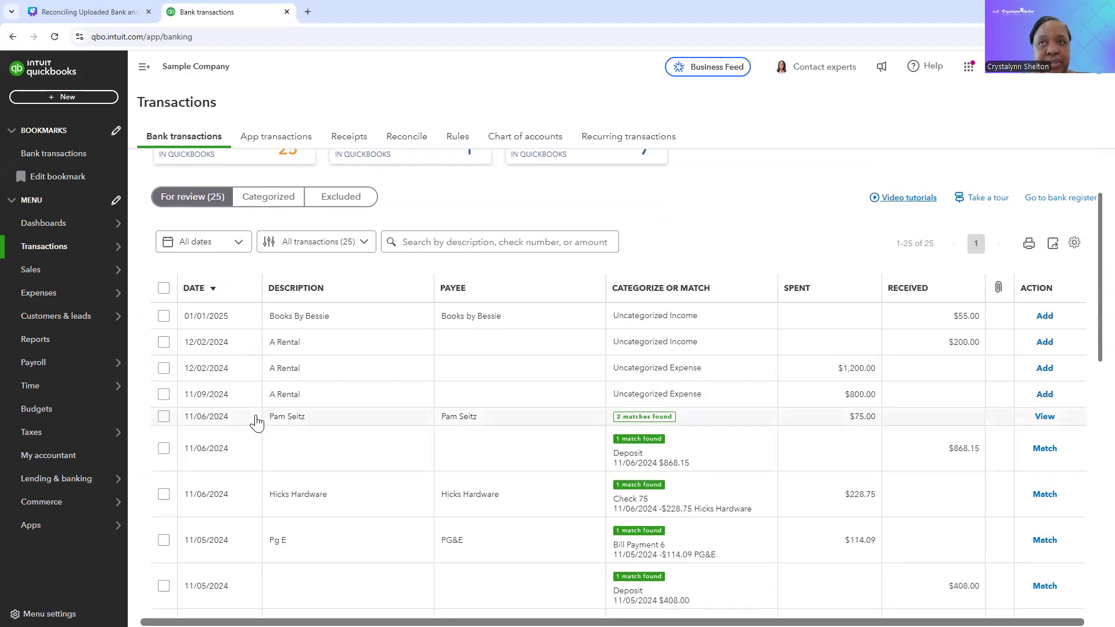
scroll(256, 423, "up", 2)
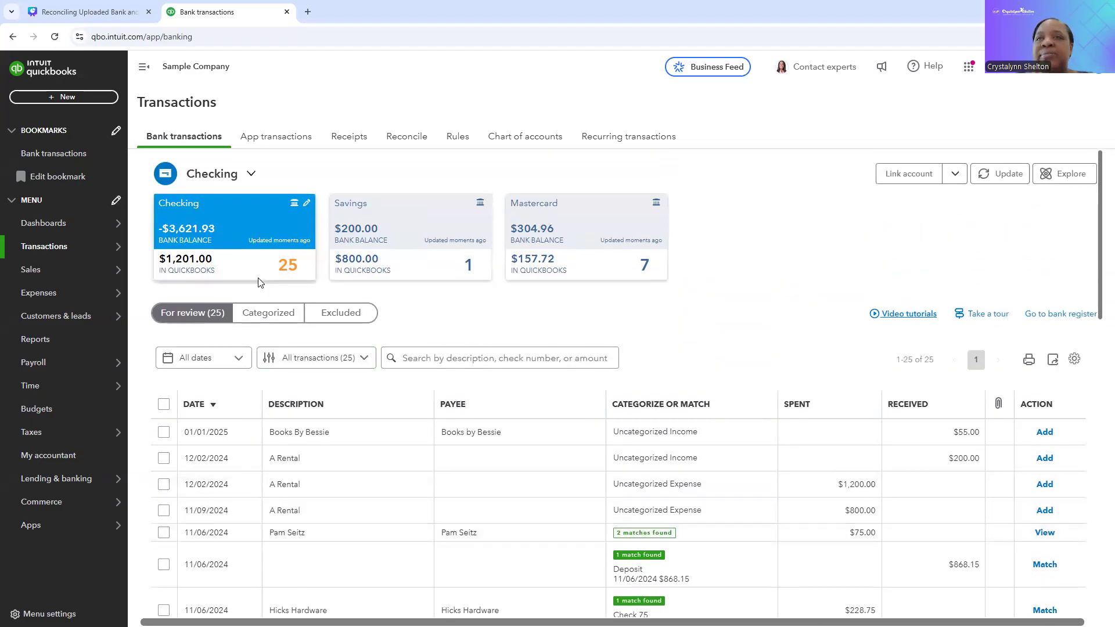
scroll(233, 295, "down", 1)
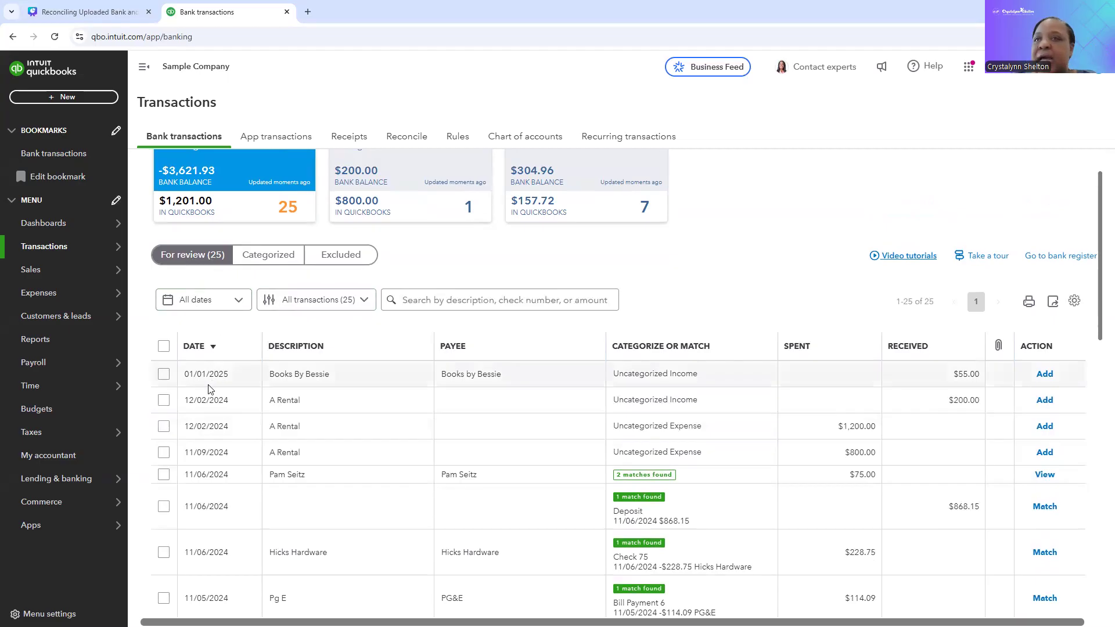
scroll(213, 389, "down", 2)
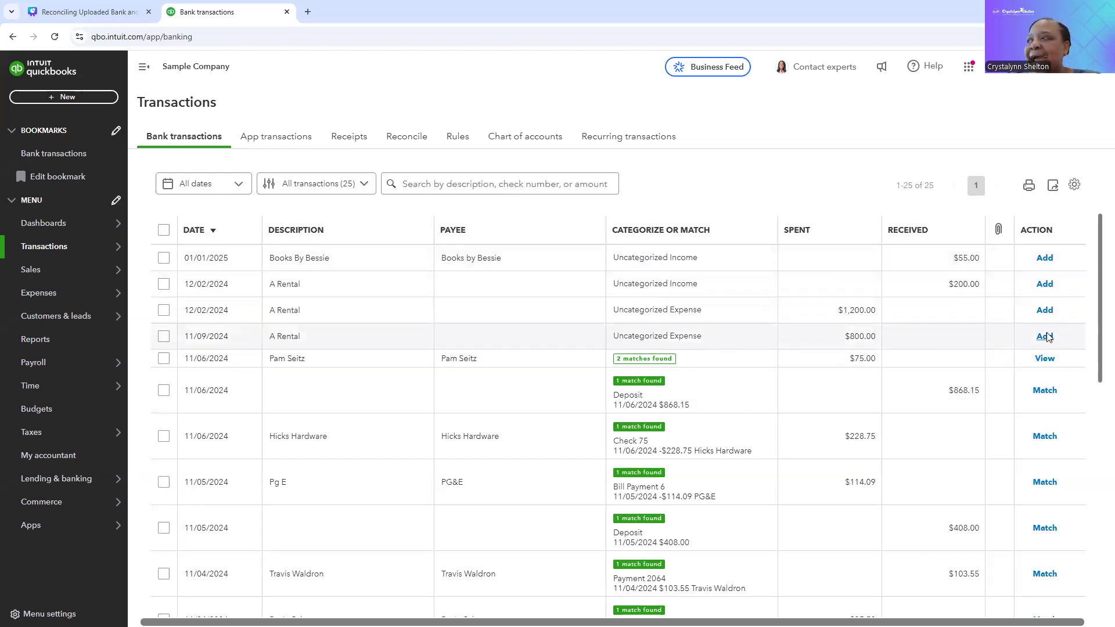
left_click(559, 267)
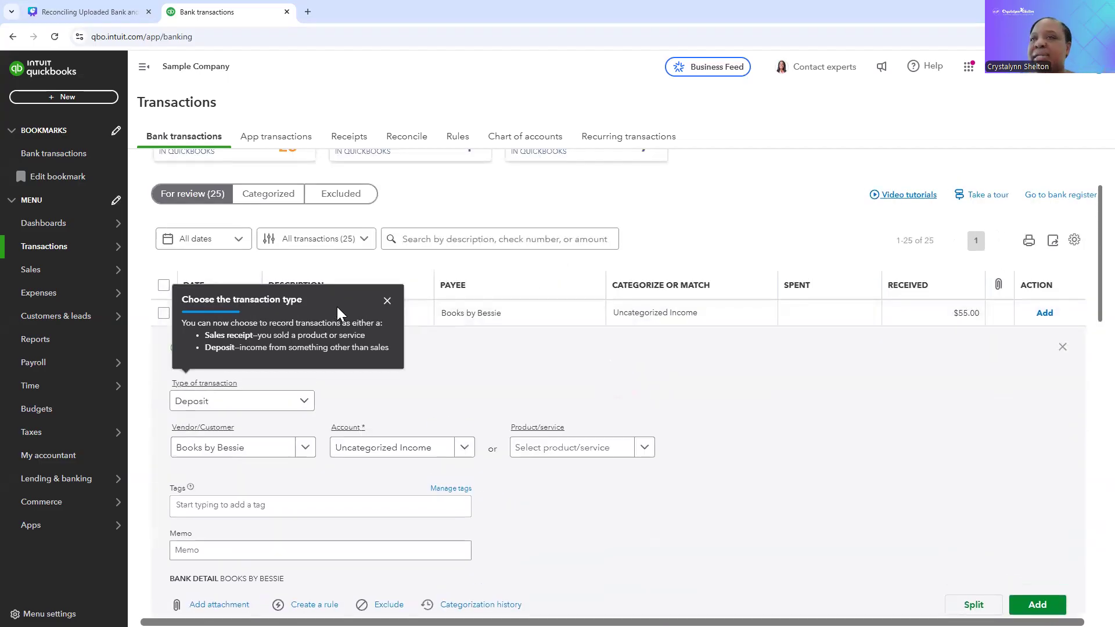
left_click(387, 302)
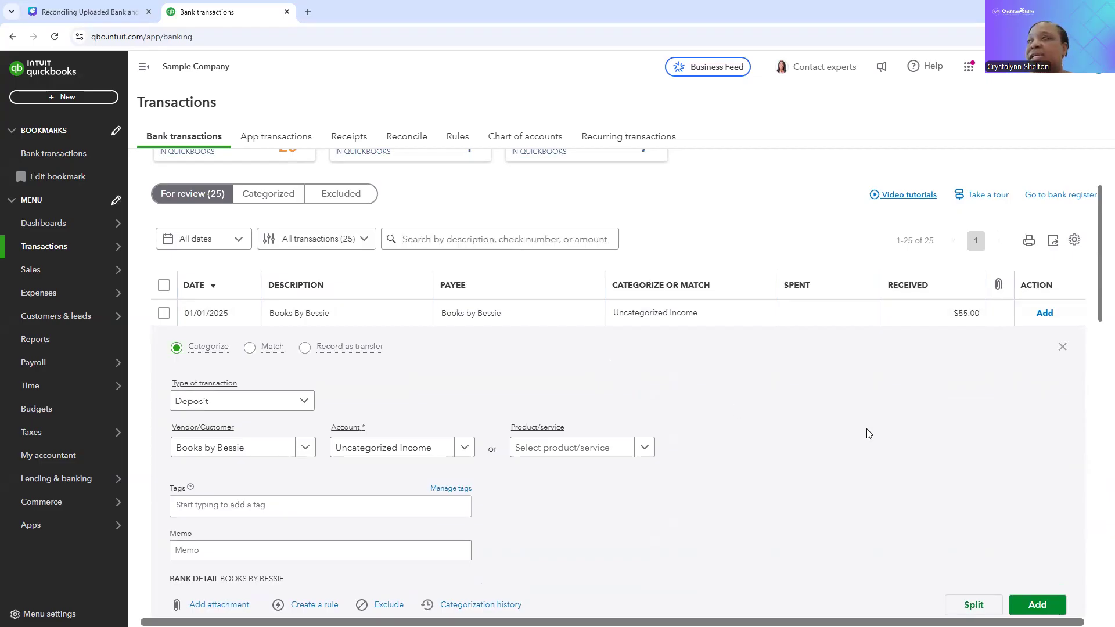
scroll(871, 432, "down", 6)
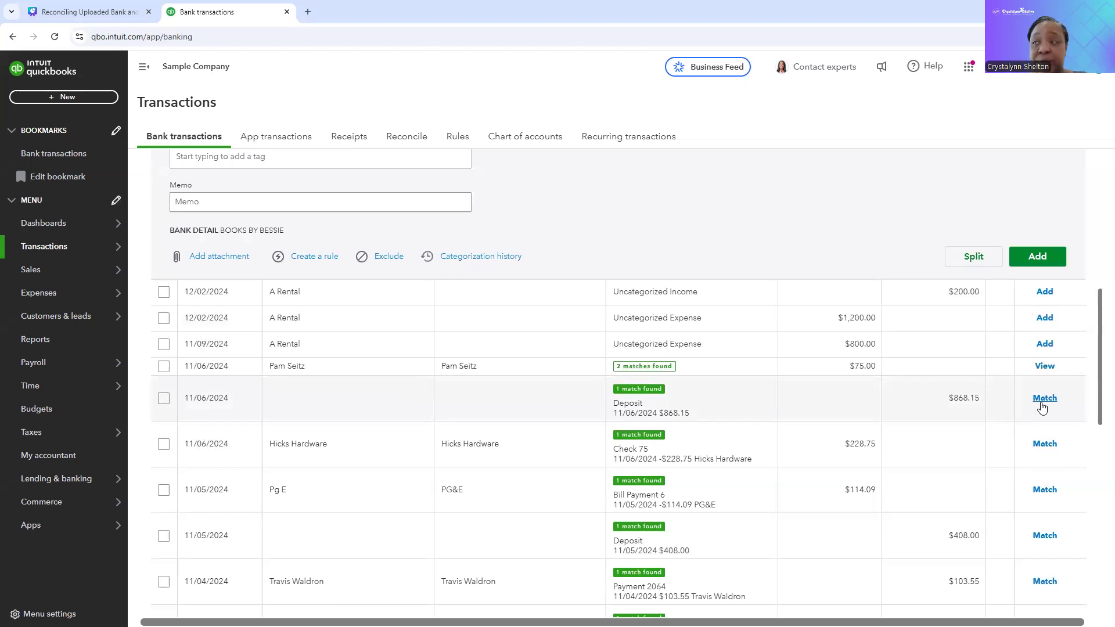
scroll(1043, 406, "up", 8)
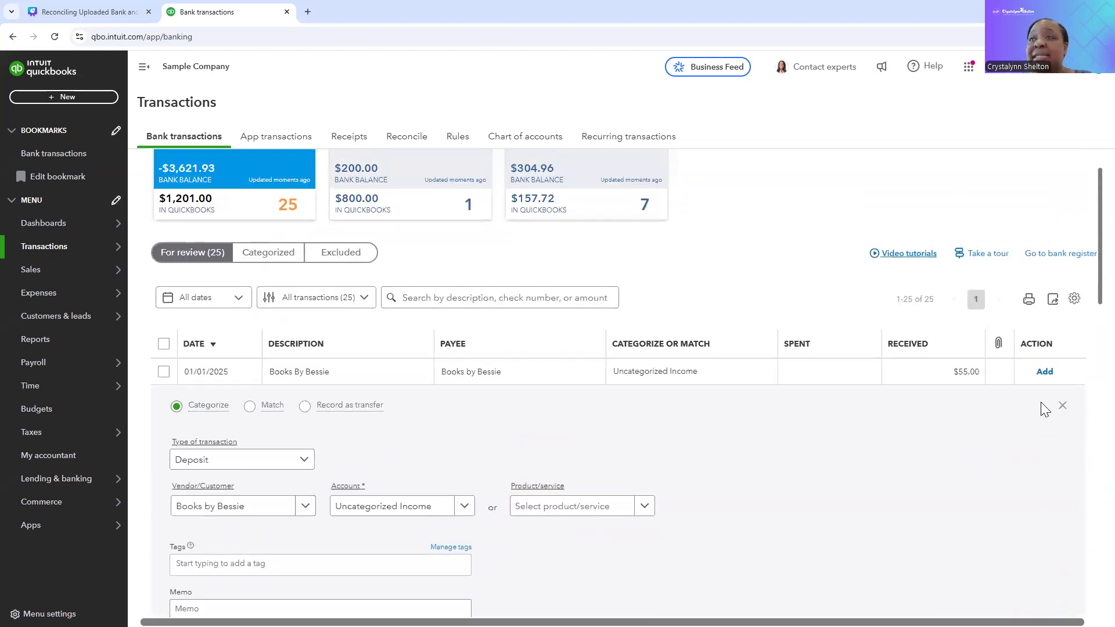
scroll(717, 503, "down", 2)
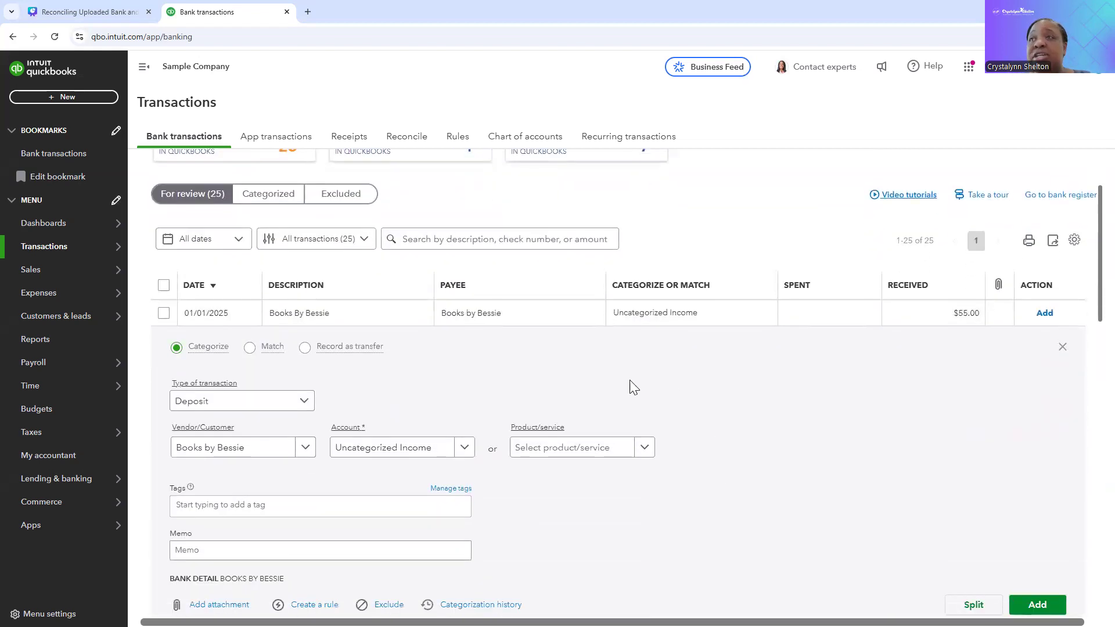
scroll(438, 356, "down", 1)
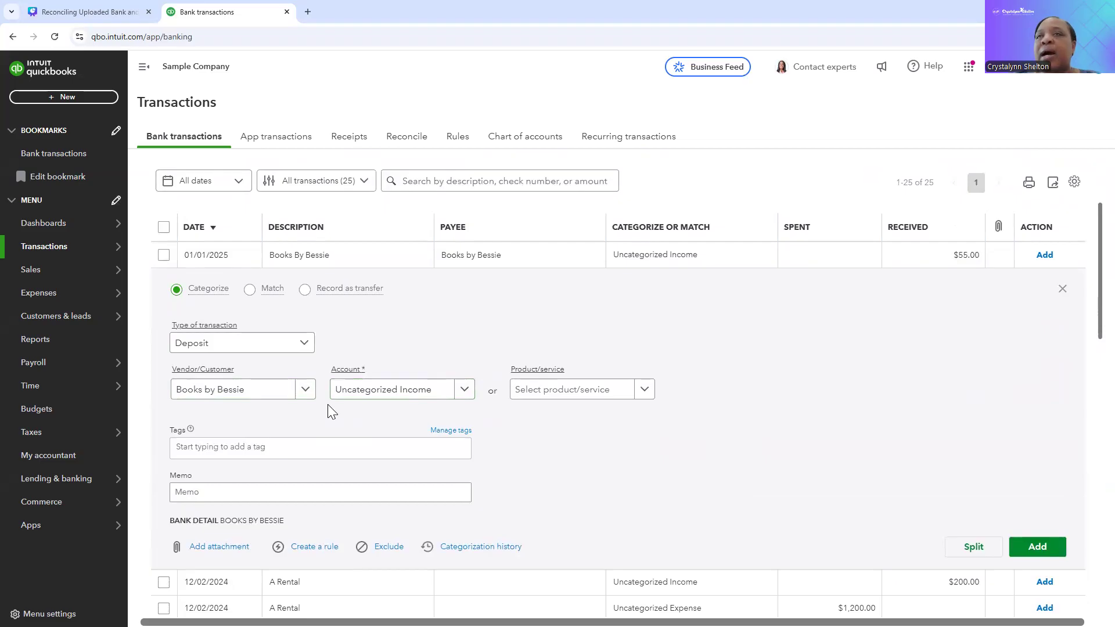
left_click(1062, 290)
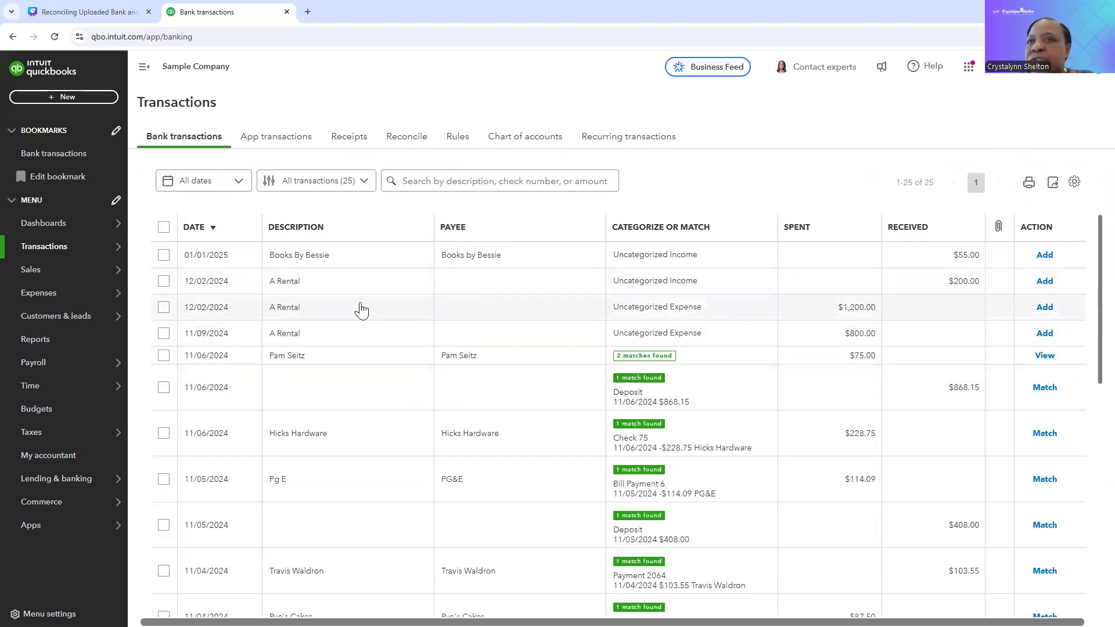
Step: Examine the categorization and bank details of the $200.00 A Rental deposit dated 12/02/2024, leaving it unchanged
scroll(332, 300, "up", 1)
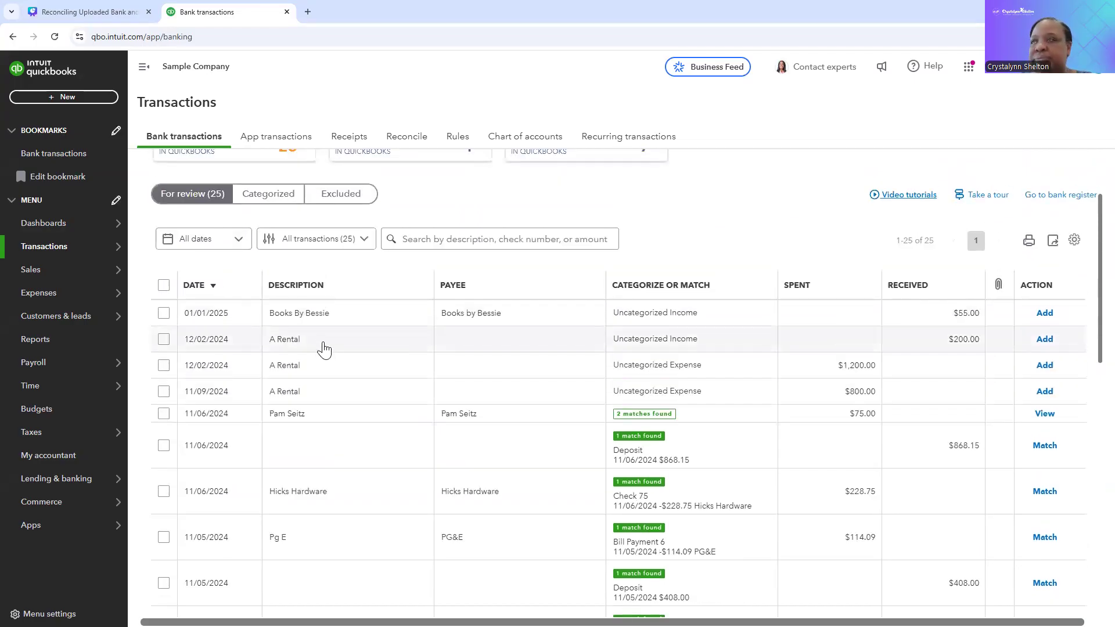
left_click(325, 347)
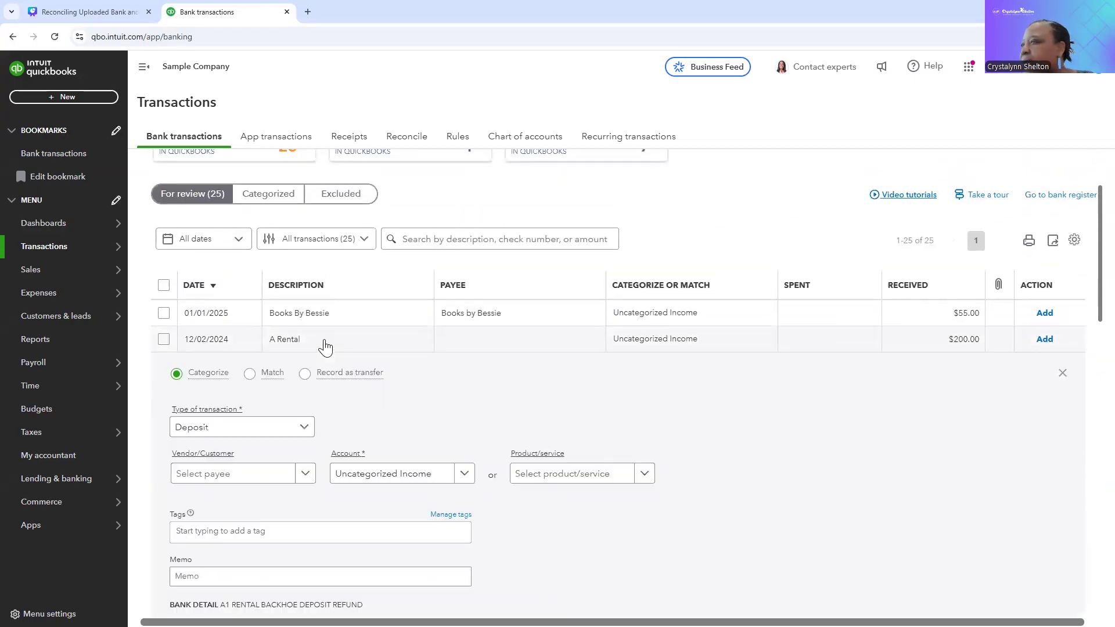
scroll(324, 348, "down", 1)
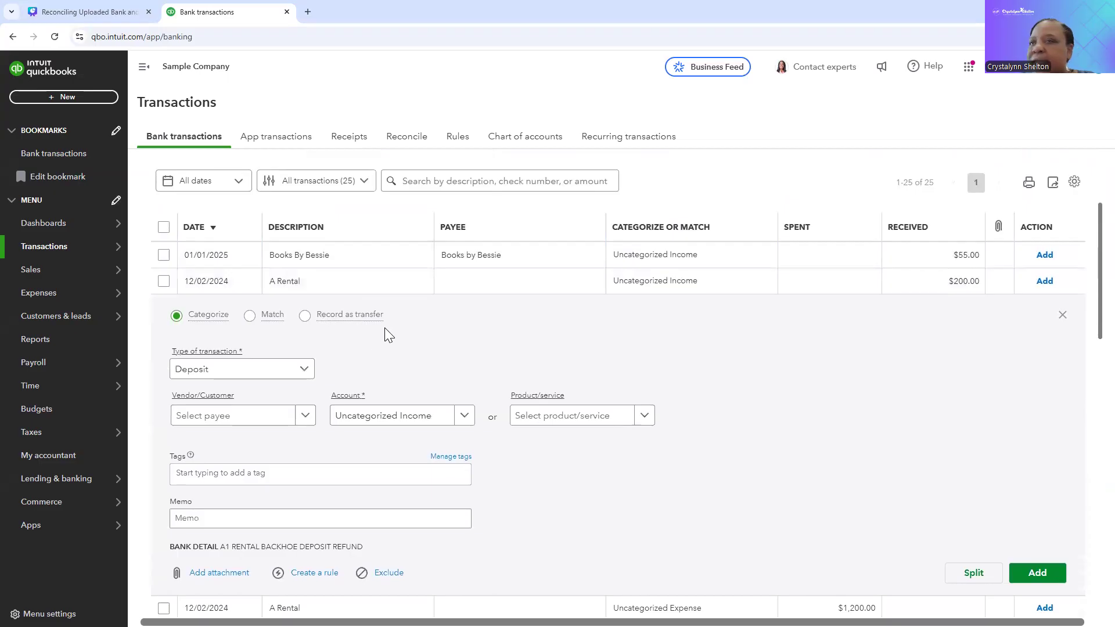
left_click(1062, 317)
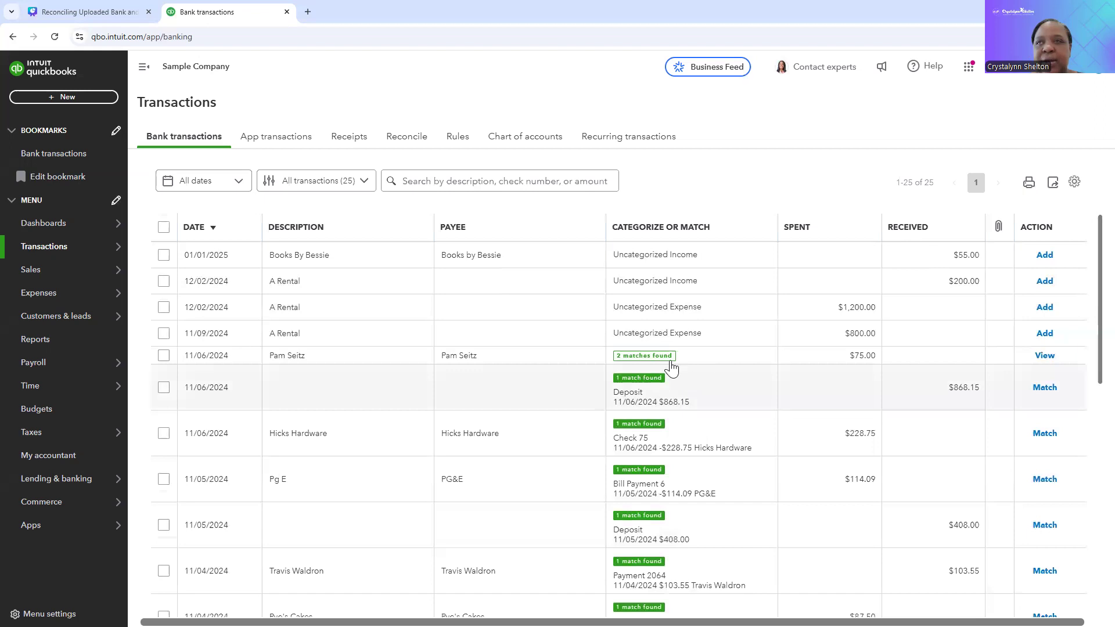
Step: Create a new vendor named A Rental and assign it as payee of the $1,200.00 expense dated 12/02/2024
left_click(350, 317)
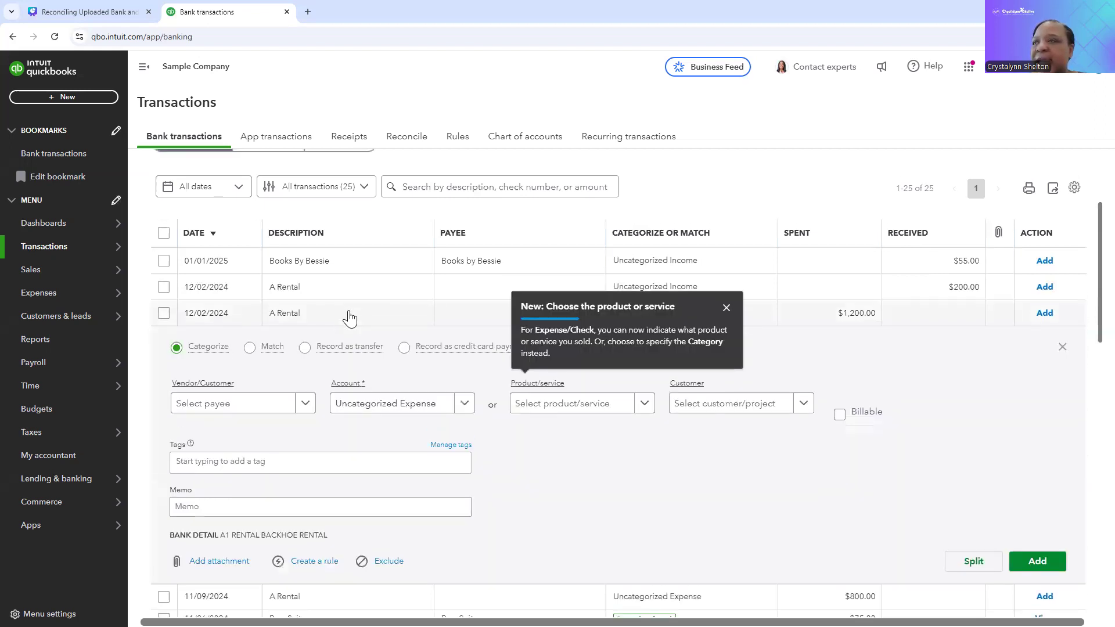
left_click(726, 309)
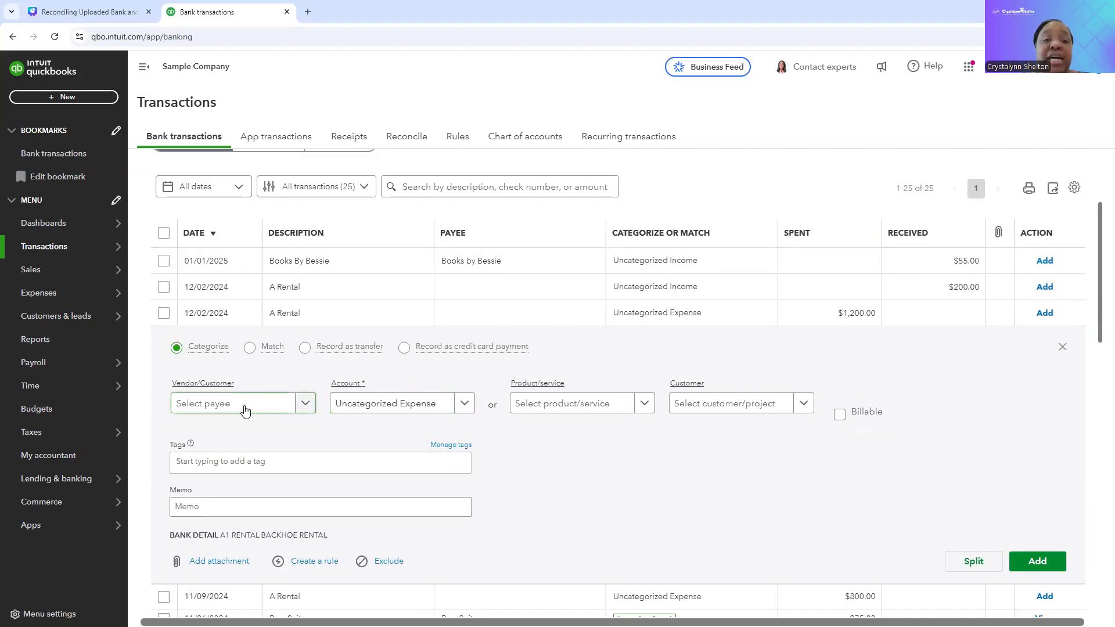
left_click(201, 405)
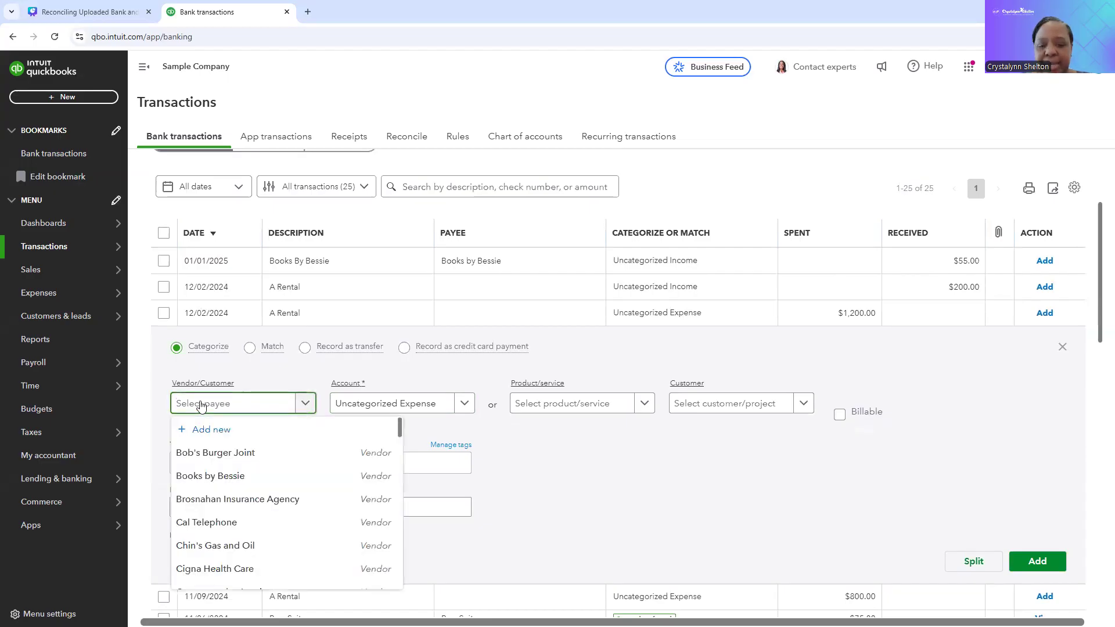
type("A")
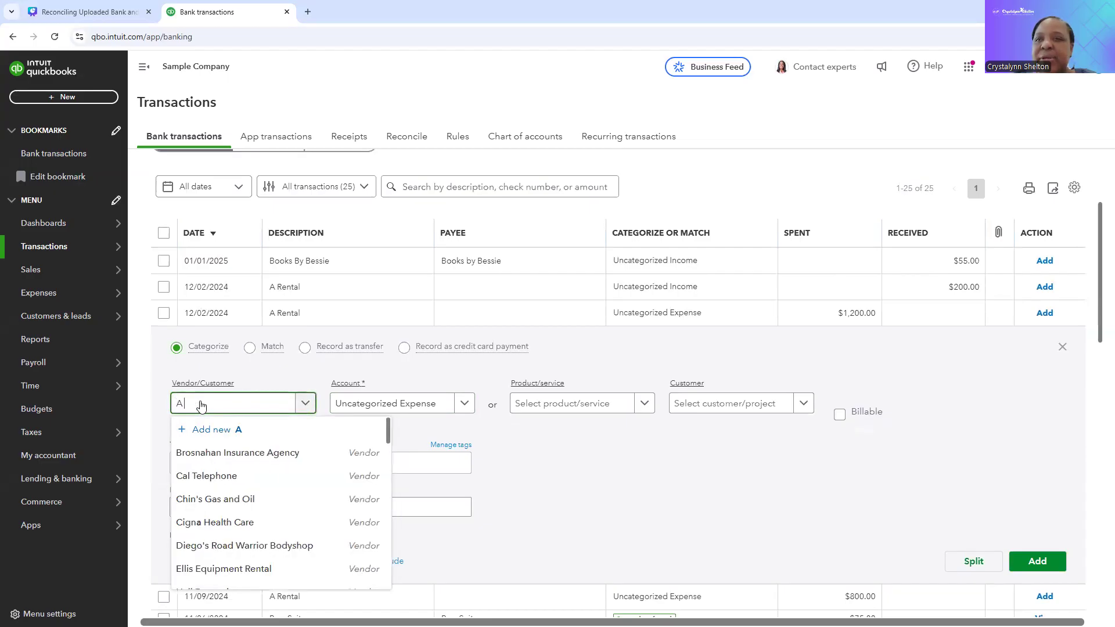
type(" Rental")
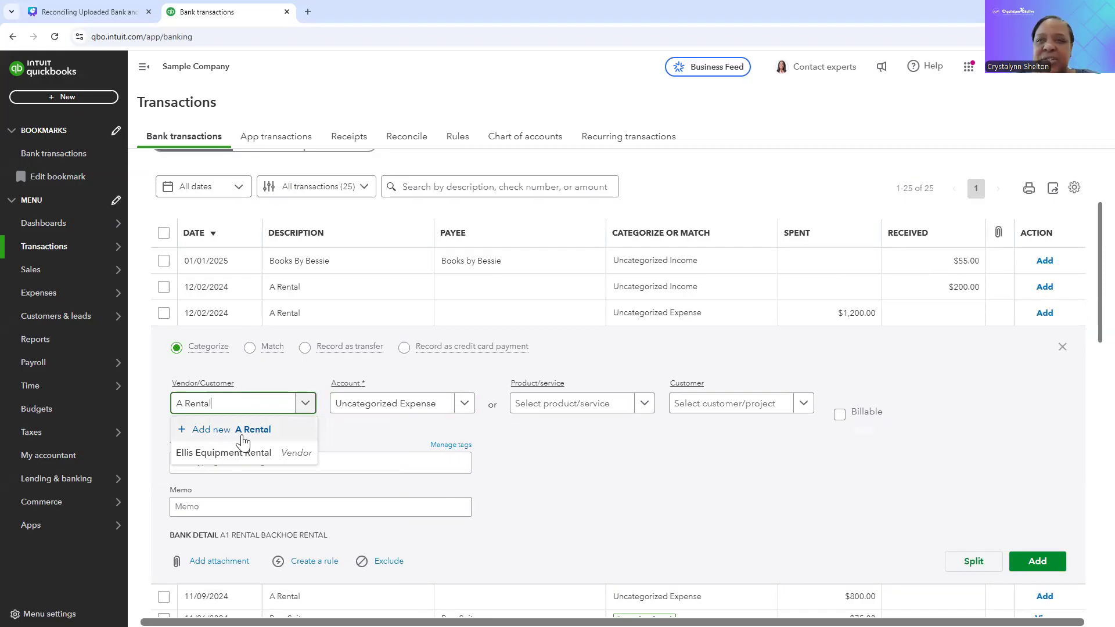
left_click(250, 431)
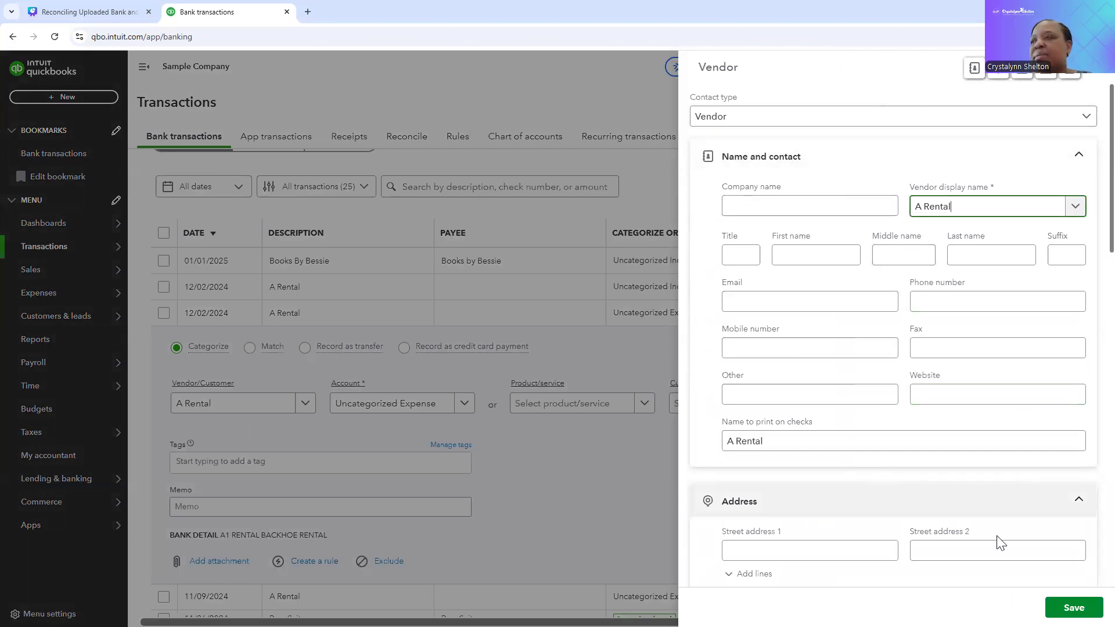
left_click(1074, 608)
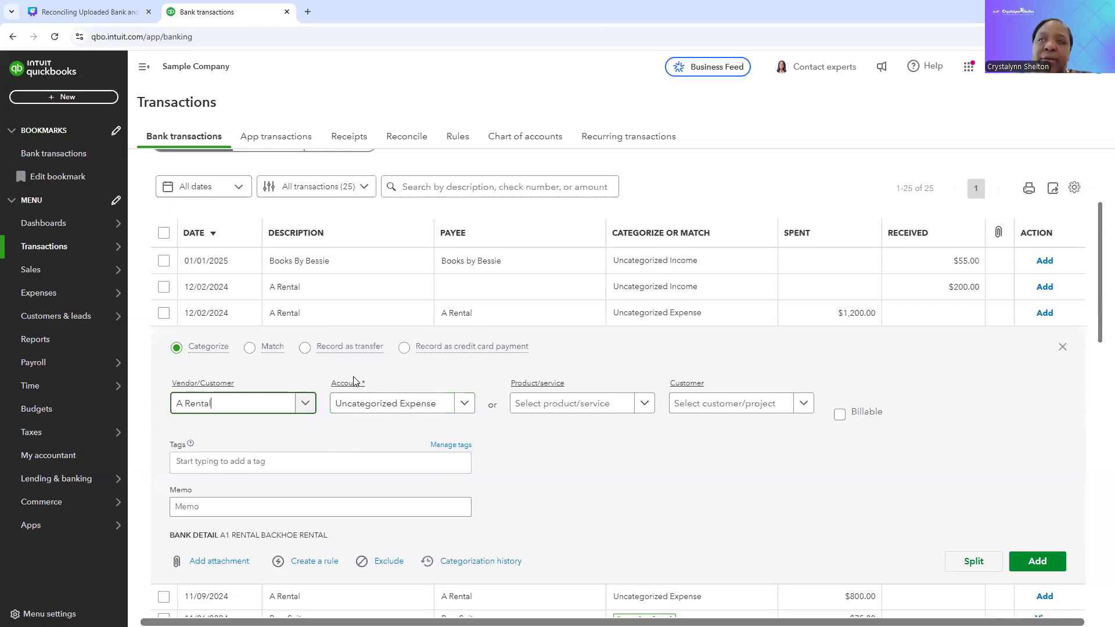
Step: Set the account of the $1,200.00 A Rental expense to the expense-type Equipment Rental account
mouse_move(364, 385)
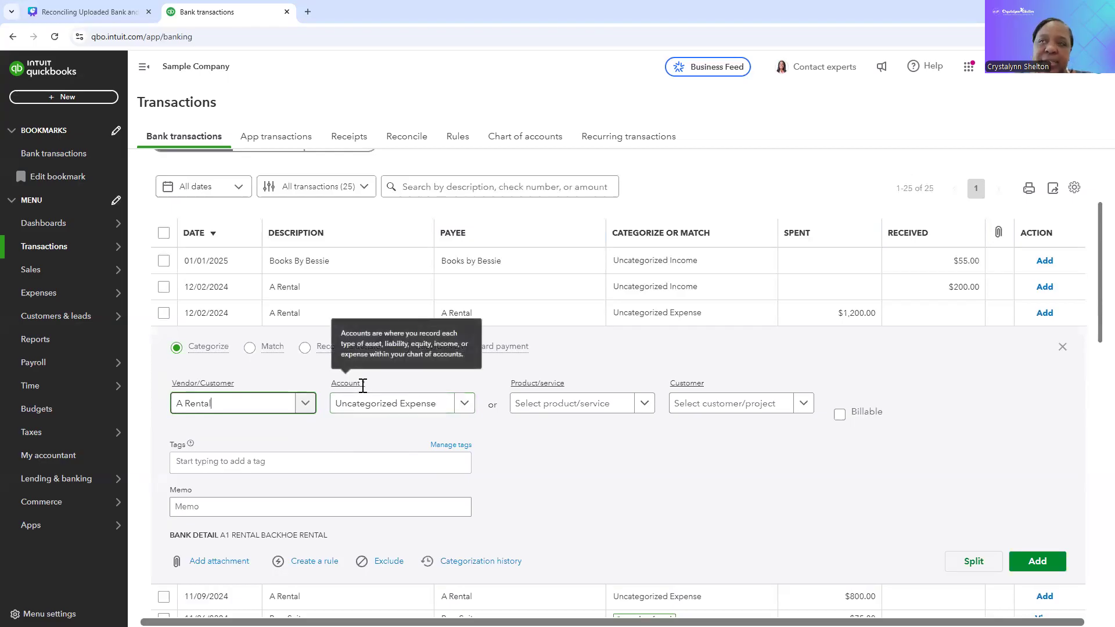
left_click(452, 409)
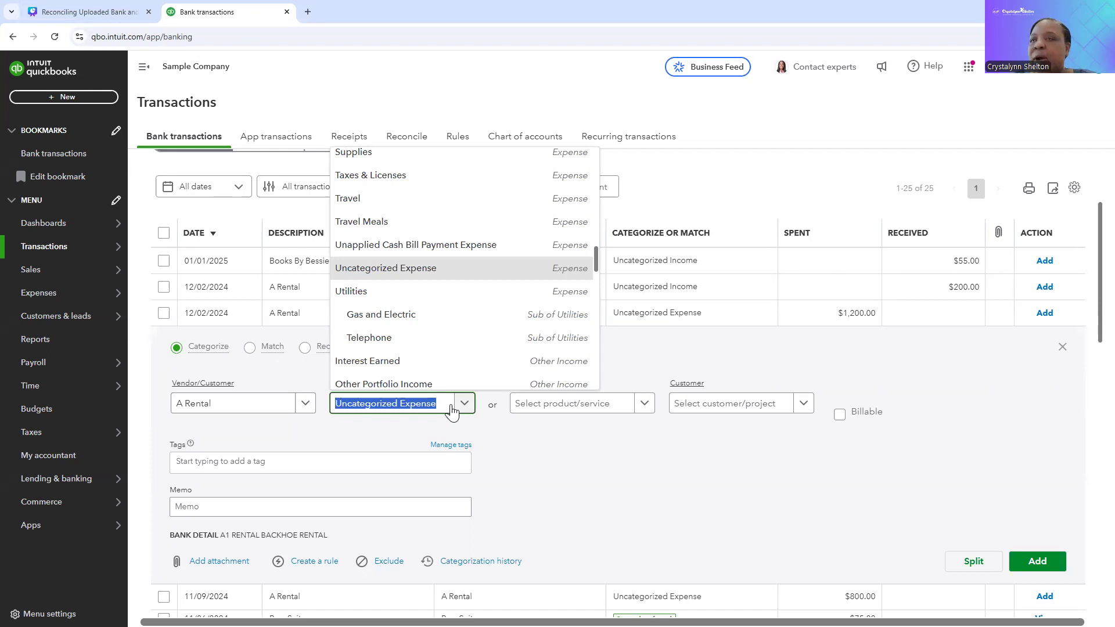
type("rental")
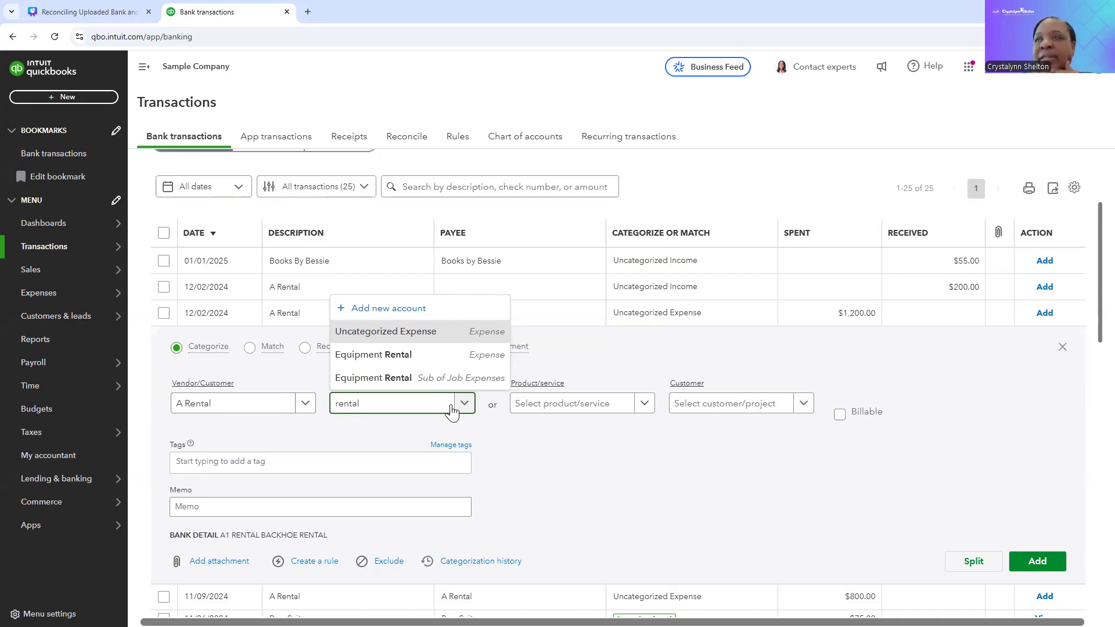
left_click(397, 360)
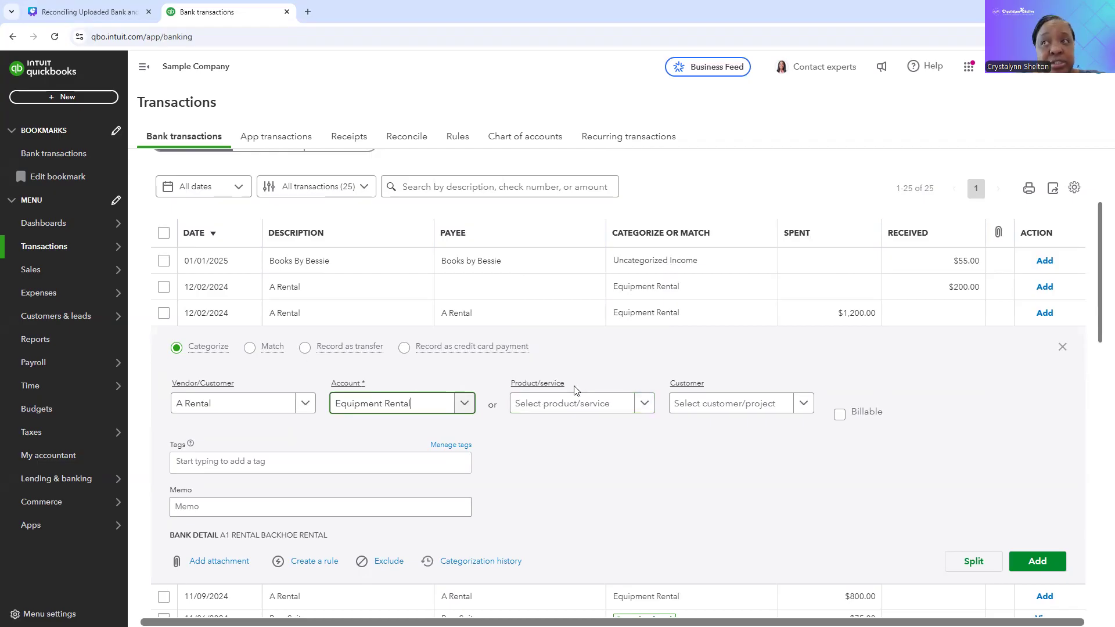
Step: Examine the product/service and customer choices, the billable option and the memo field of the $1,200.00 A Rental expense, leaving them empty
left_click(646, 405)
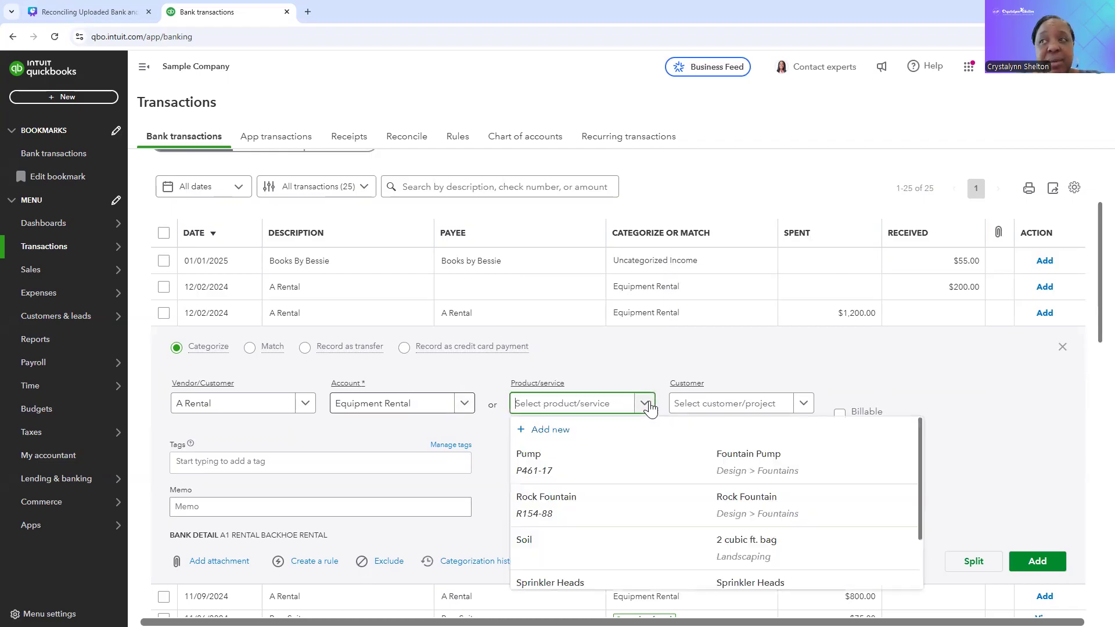
left_click(646, 405)
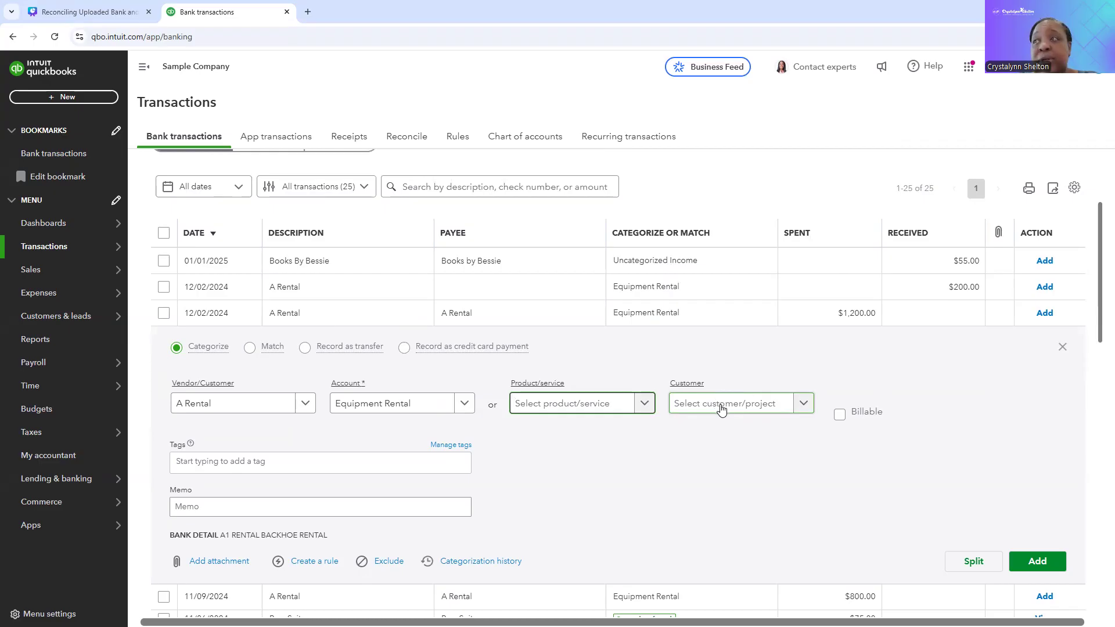
left_click(758, 407)
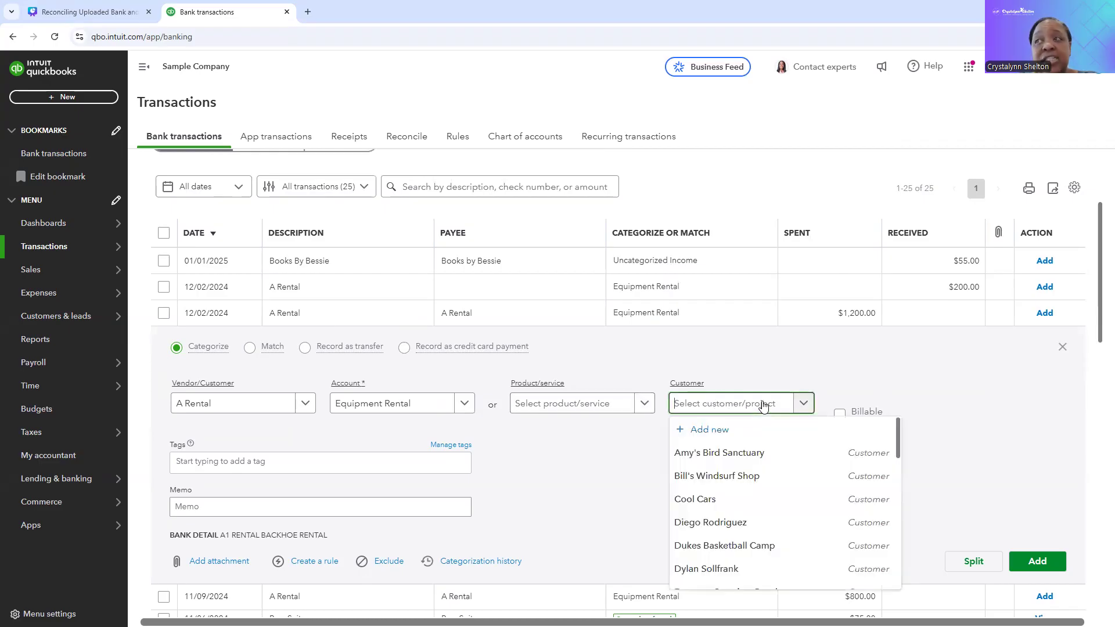
left_click(766, 370)
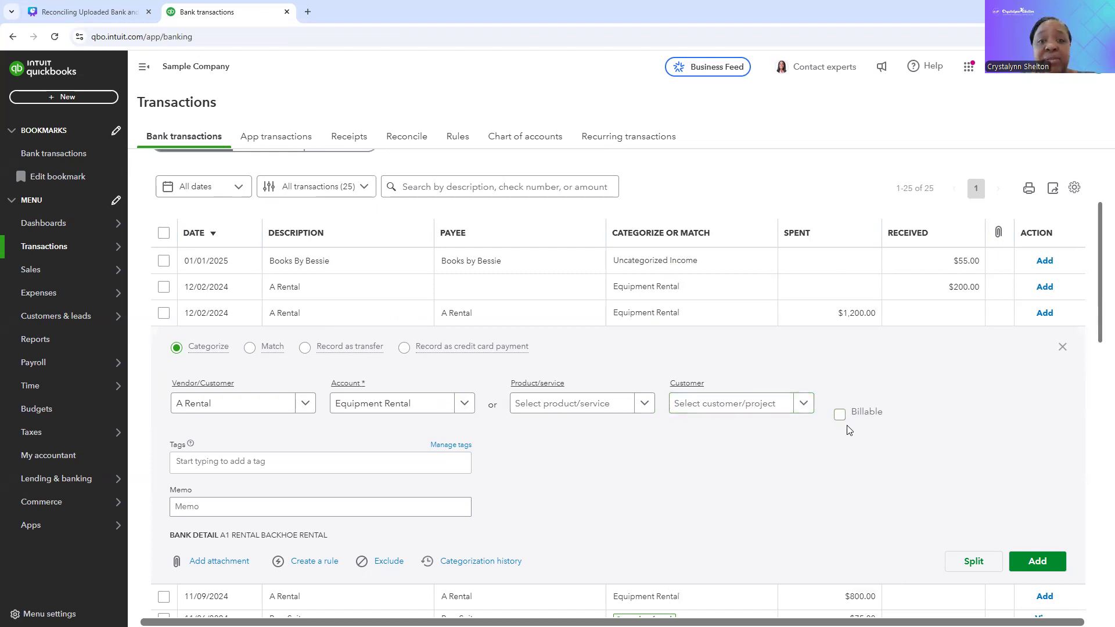
scroll(752, 461, "down", 3)
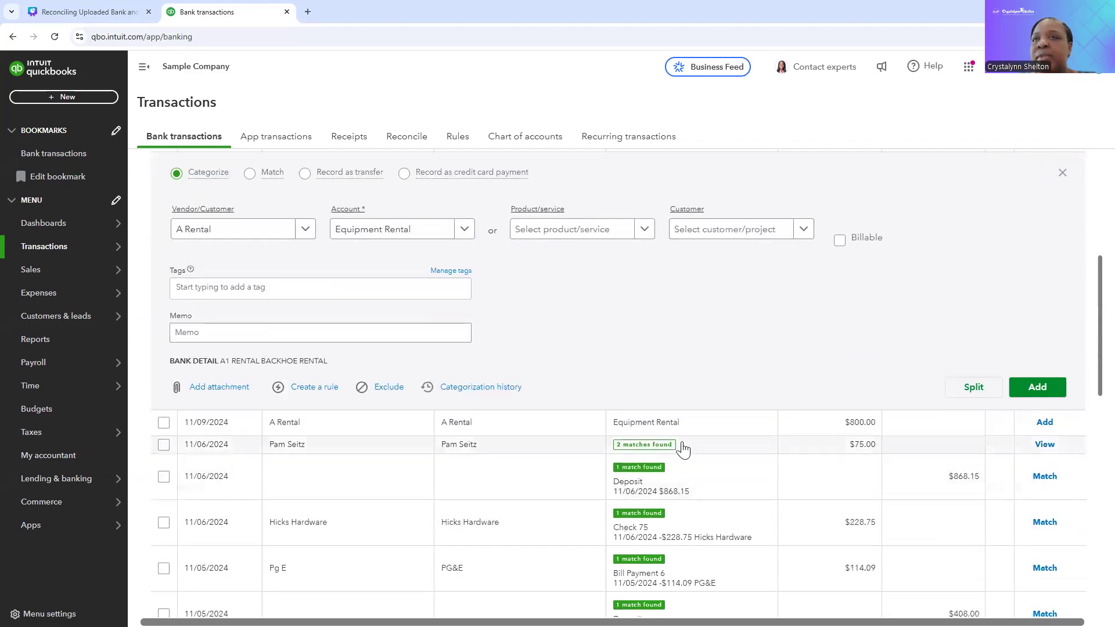
left_click(381, 328)
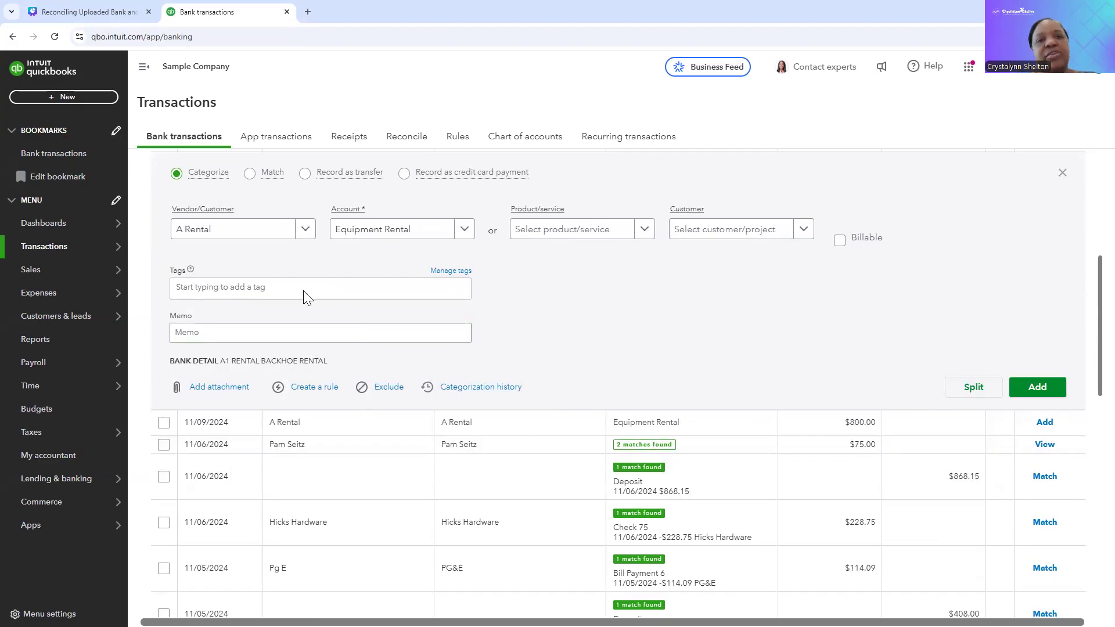
left_click(278, 334)
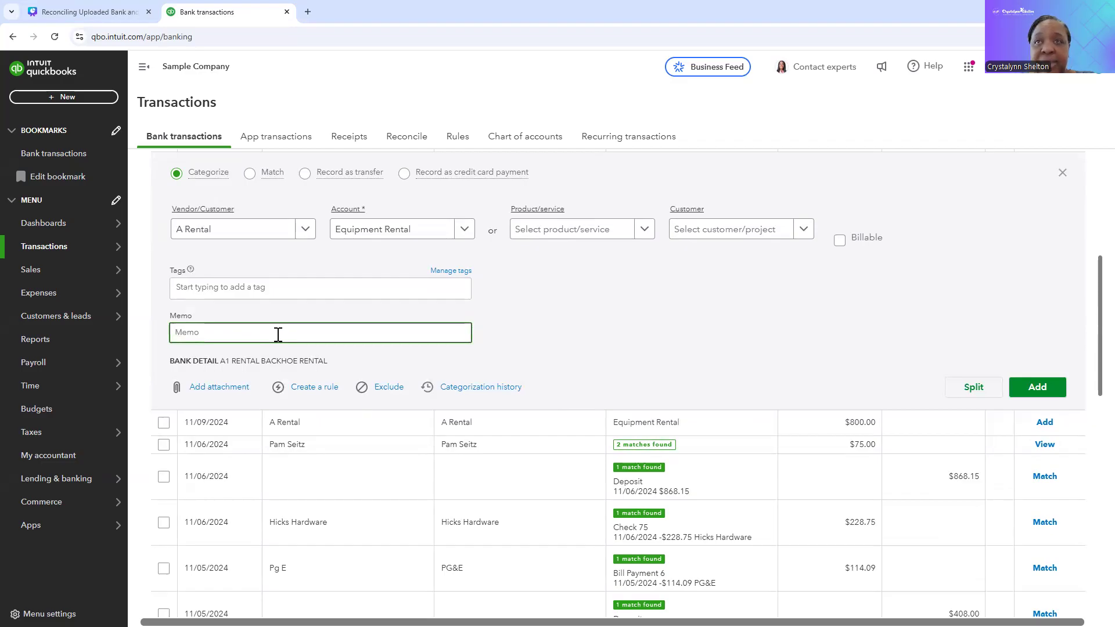
Step: Add the $1,200.00 A Rental expense dated 12/02/2024 to the books
scroll(518, 307, "down", 1)
scroll(518, 307, "up", 1)
scroll(519, 307, "up", 2)
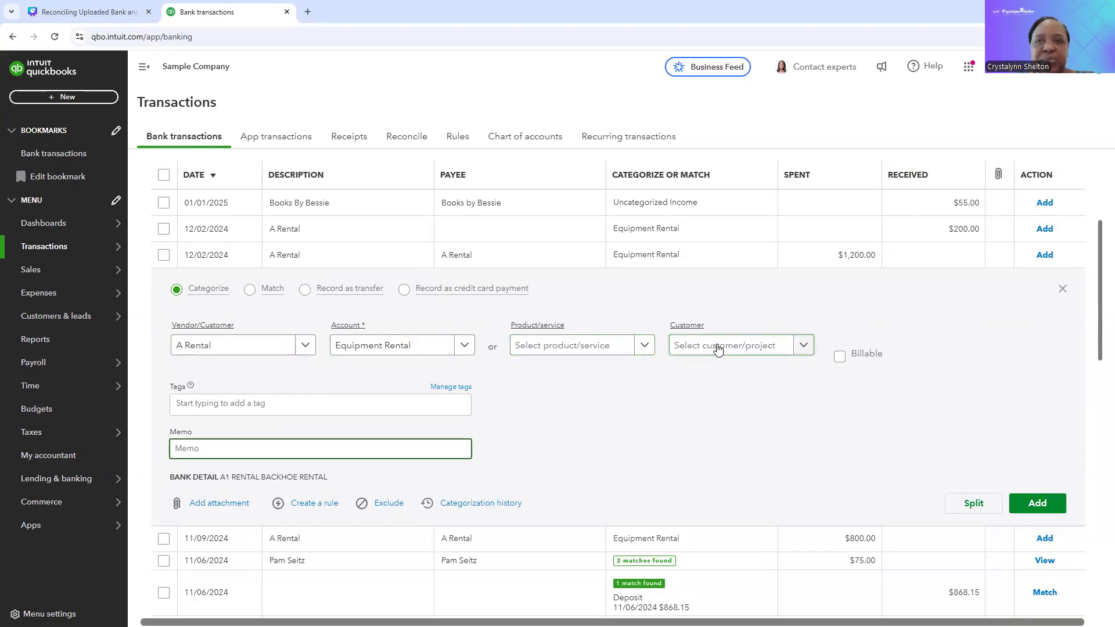
scroll(697, 386, "down", 1)
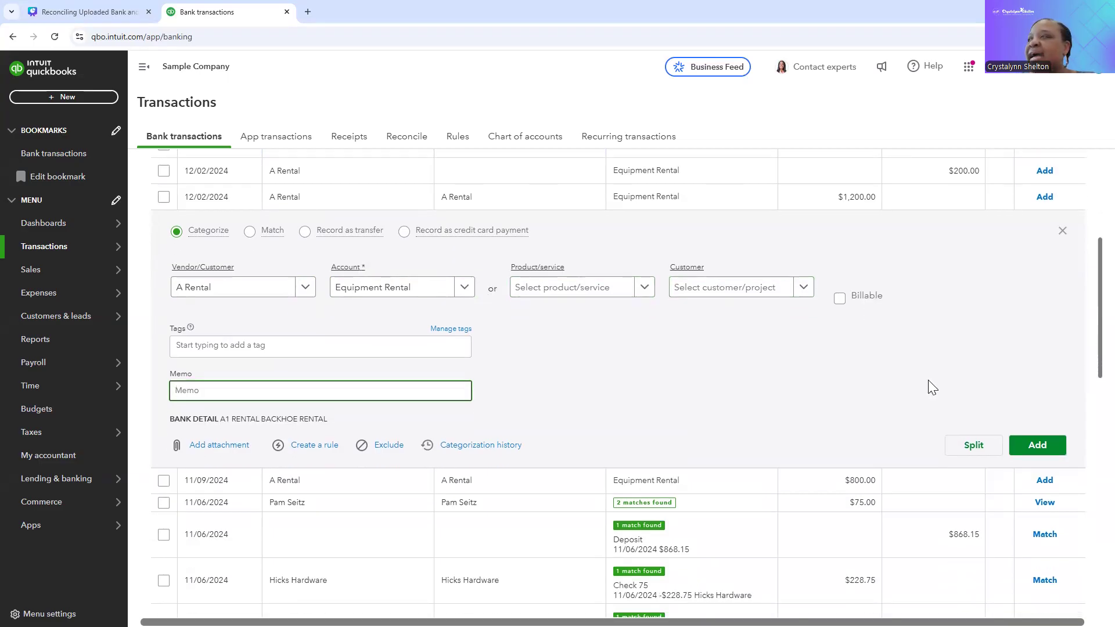
left_click(1036, 444)
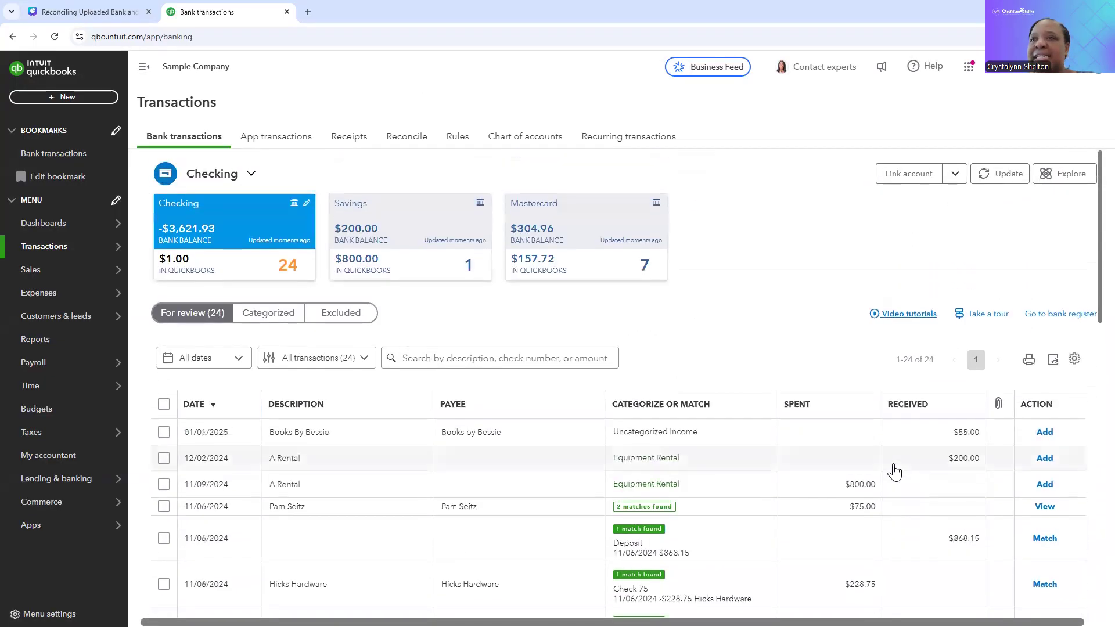
Step: Check the Checking account's categorized transactions for the added A Rental expense and return to the transactions for review
scroll(547, 502, "down", 2)
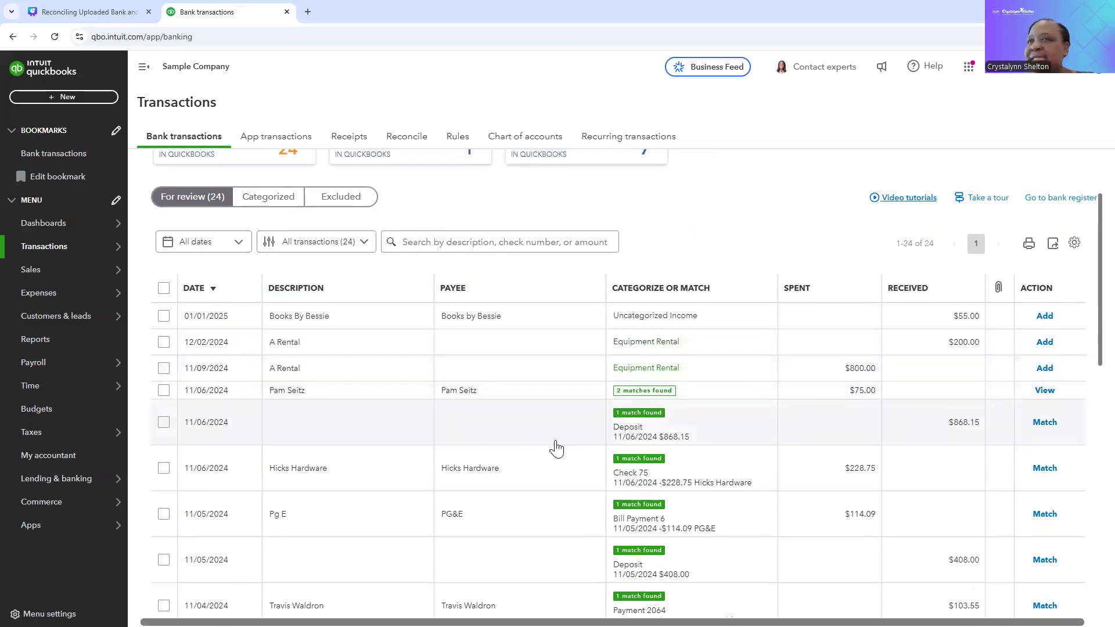
scroll(553, 448, "up", 2)
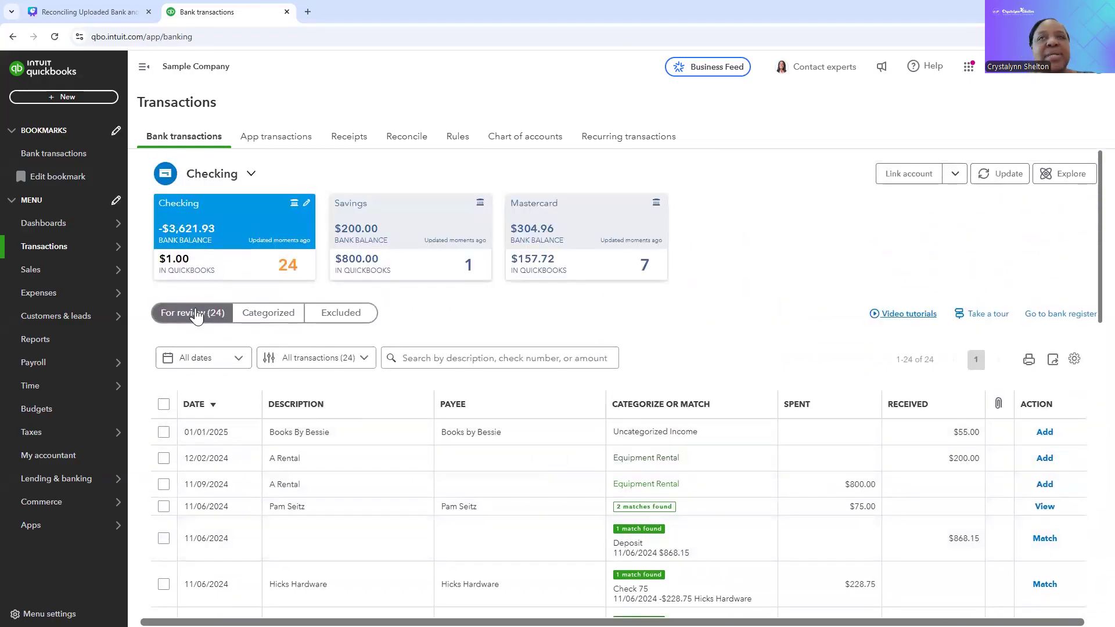
left_click(278, 313)
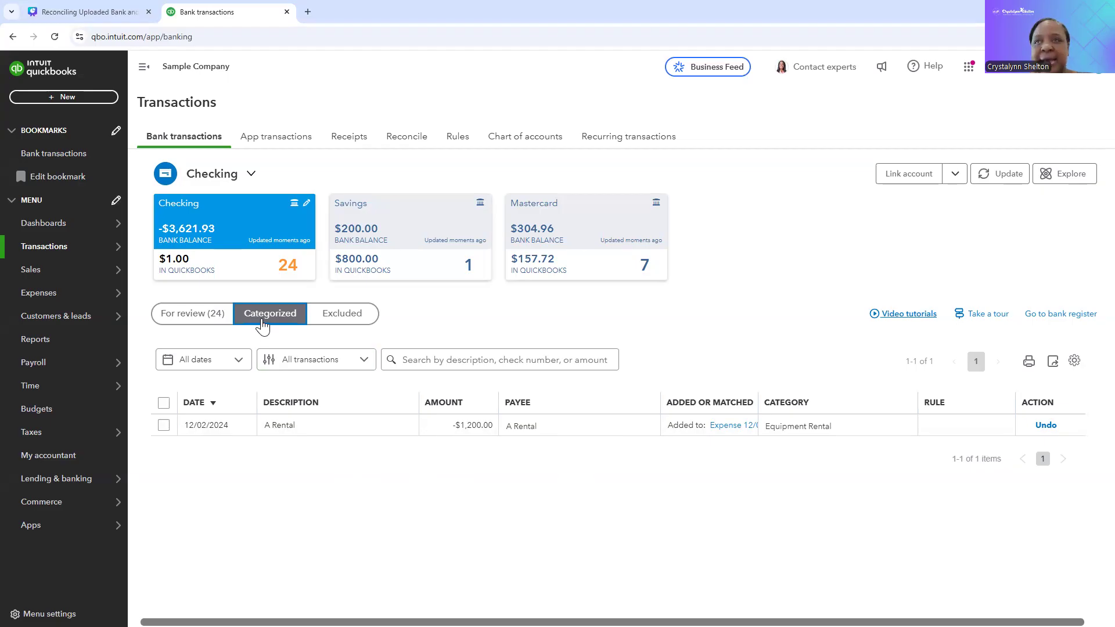
left_click(188, 317)
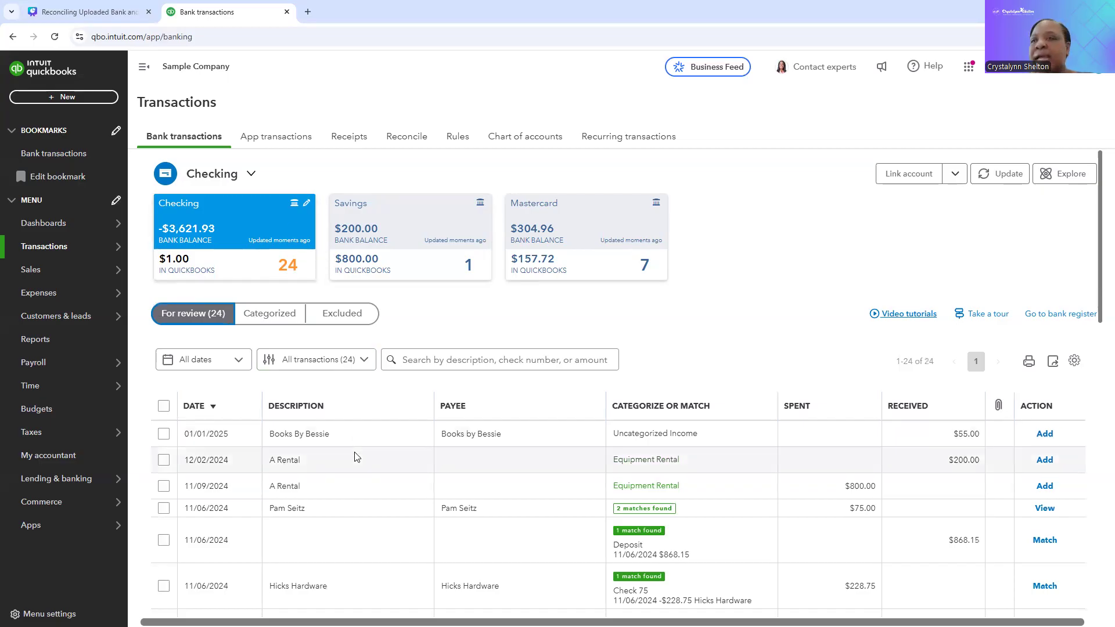
Step: Assign A Rental as payee of the $200.00 deposit dated 12/02/2024 and add it under Equipment Rental
scroll(355, 456, "down", 1)
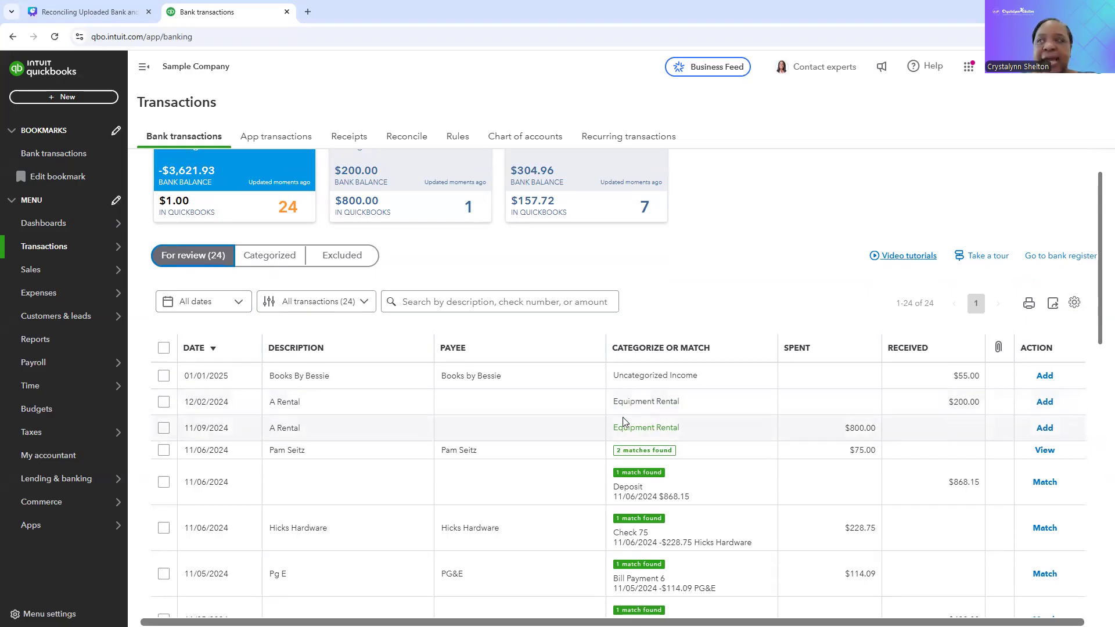
left_click(546, 406)
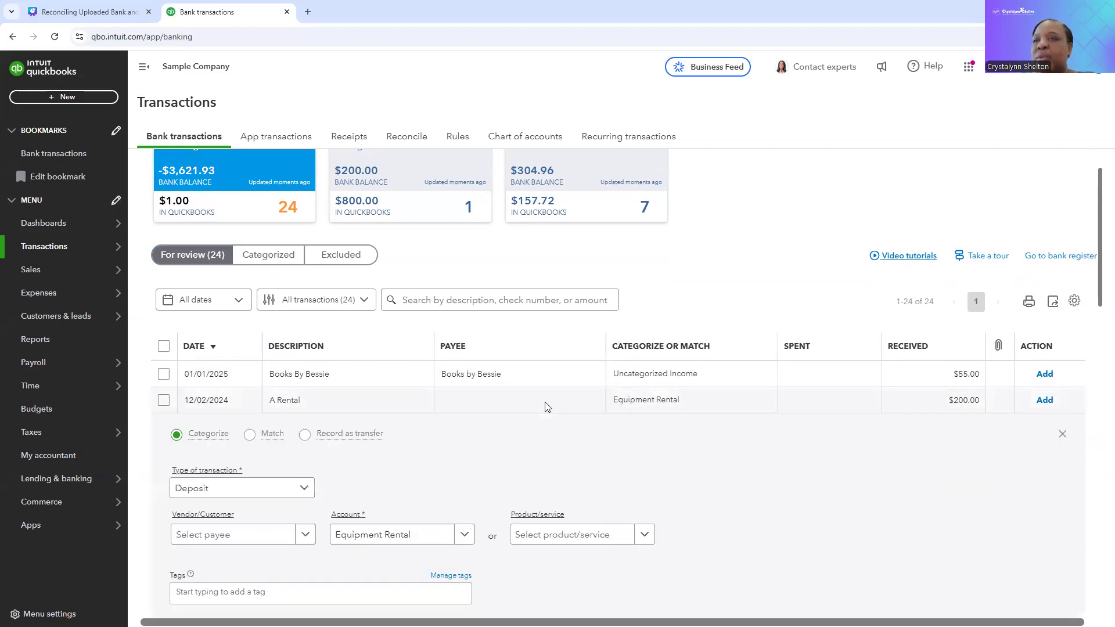
scroll(546, 406, "down", 1)
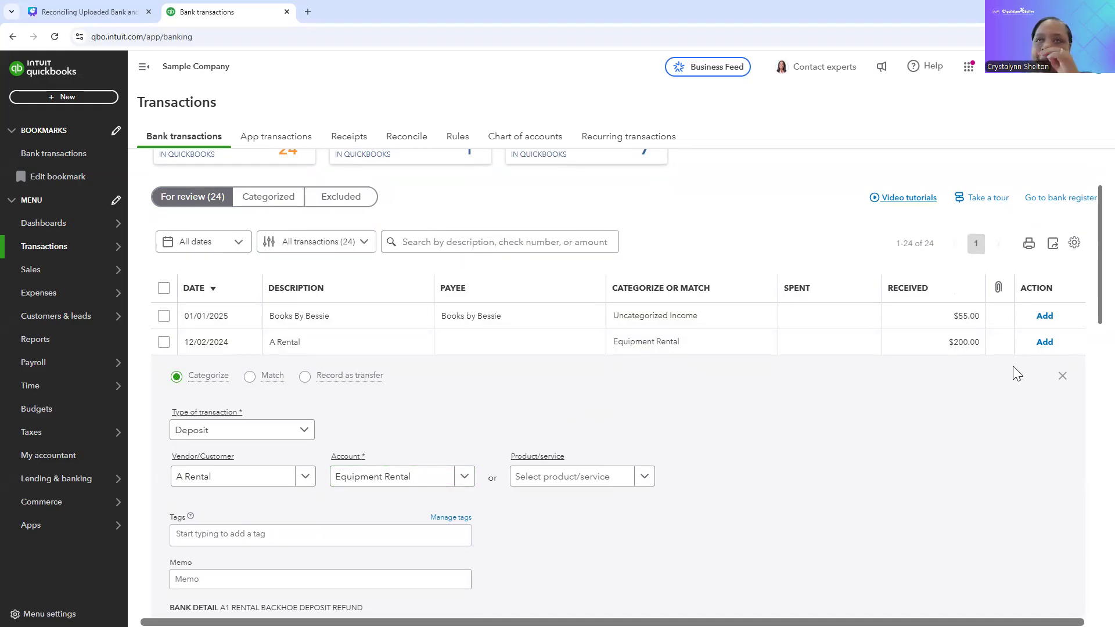
left_click(1044, 343)
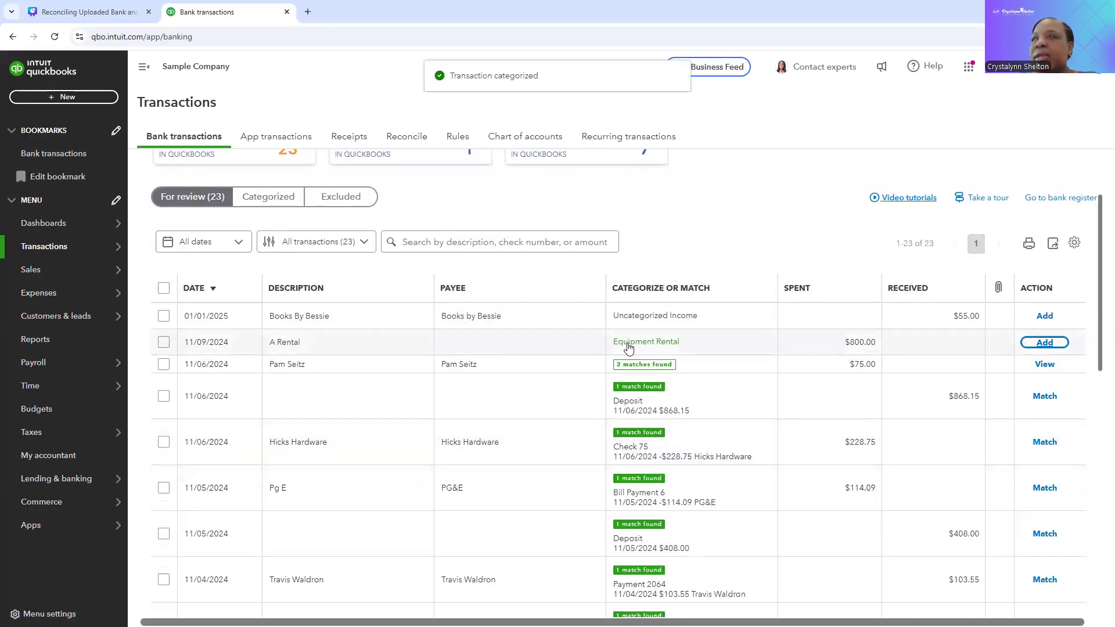
Step: Add the $800.00 expense dated 11/09/2024 with payee A Rental under Equipment Rental, and check the categorized transactions
left_click(586, 343)
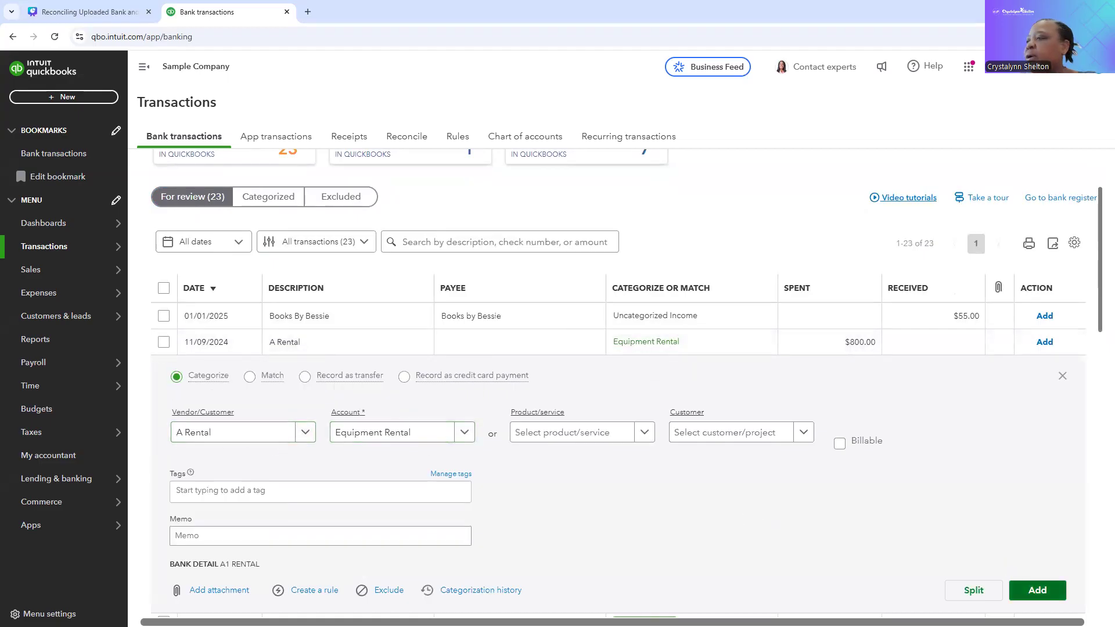
left_click(1035, 591)
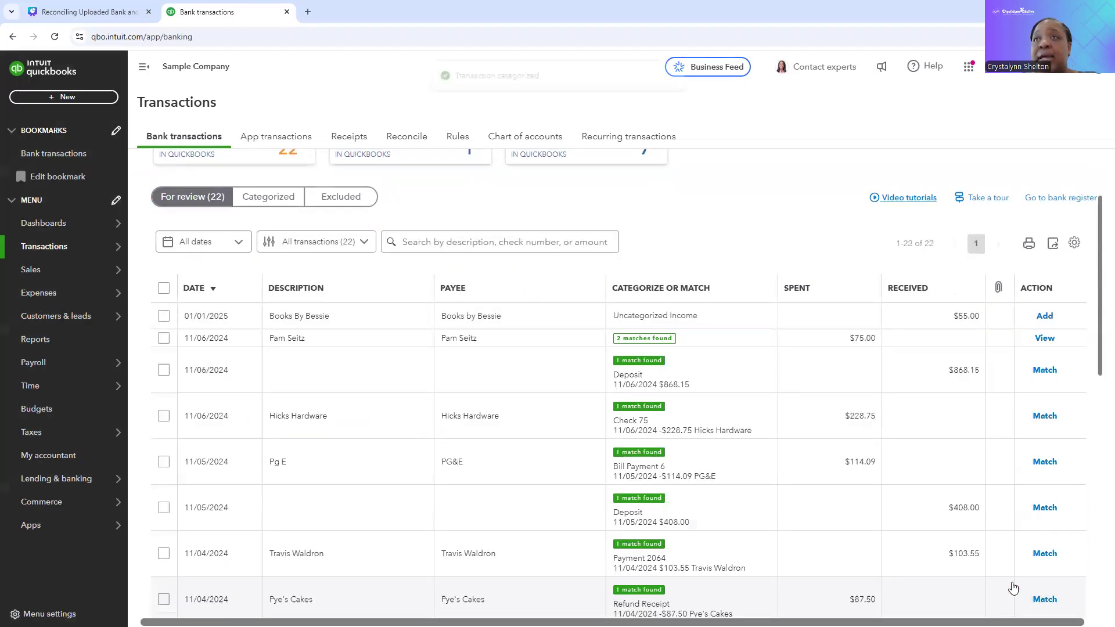
scroll(613, 499, "up", 2)
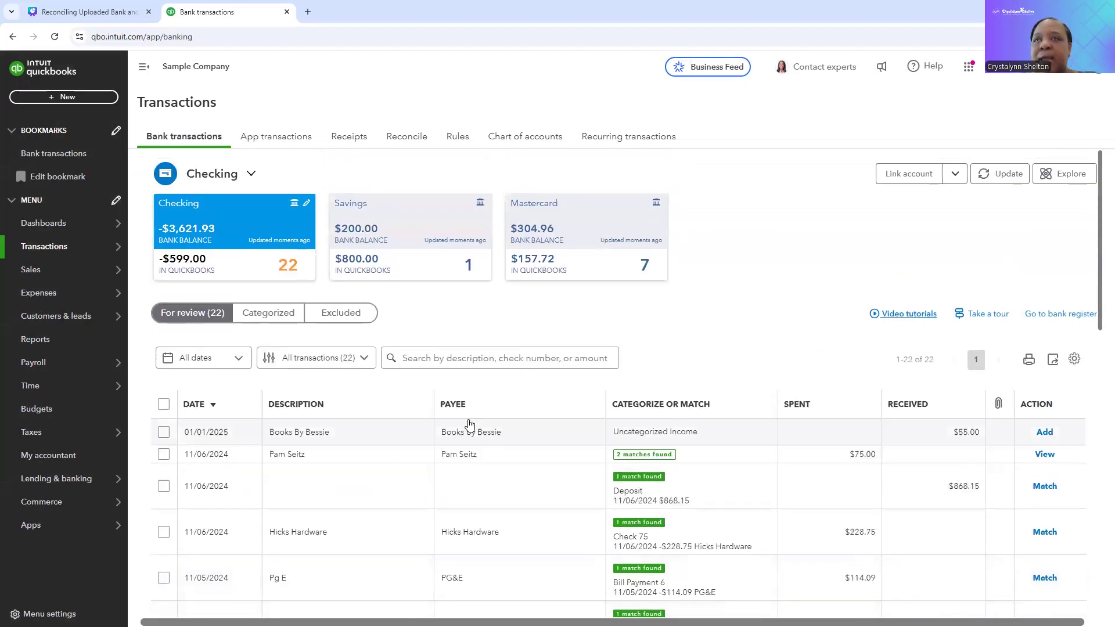
left_click(272, 319)
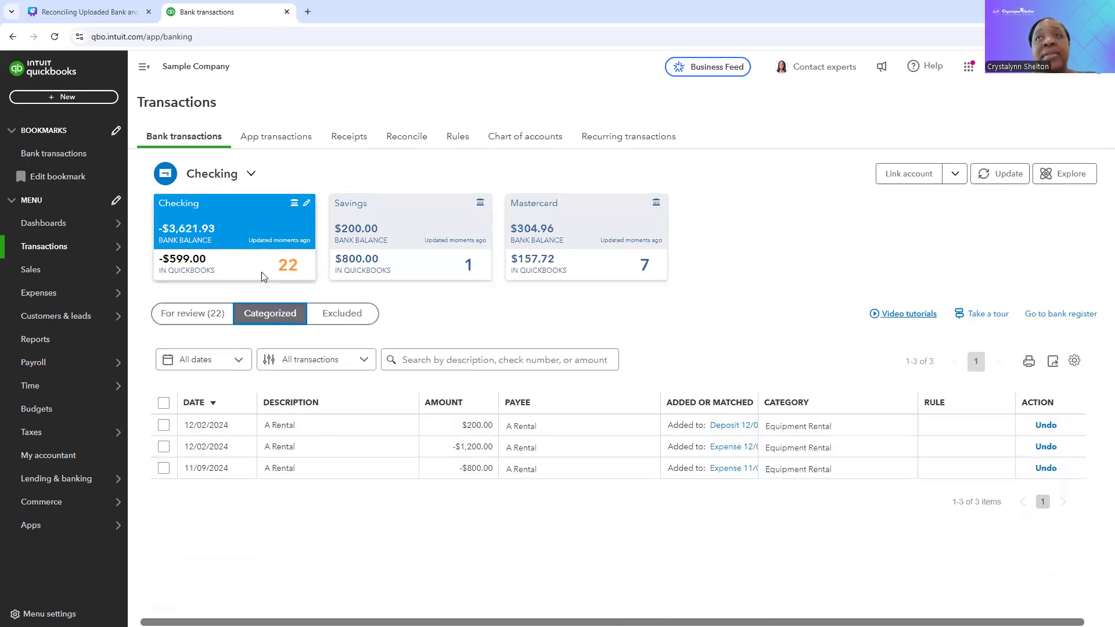
left_click(189, 317)
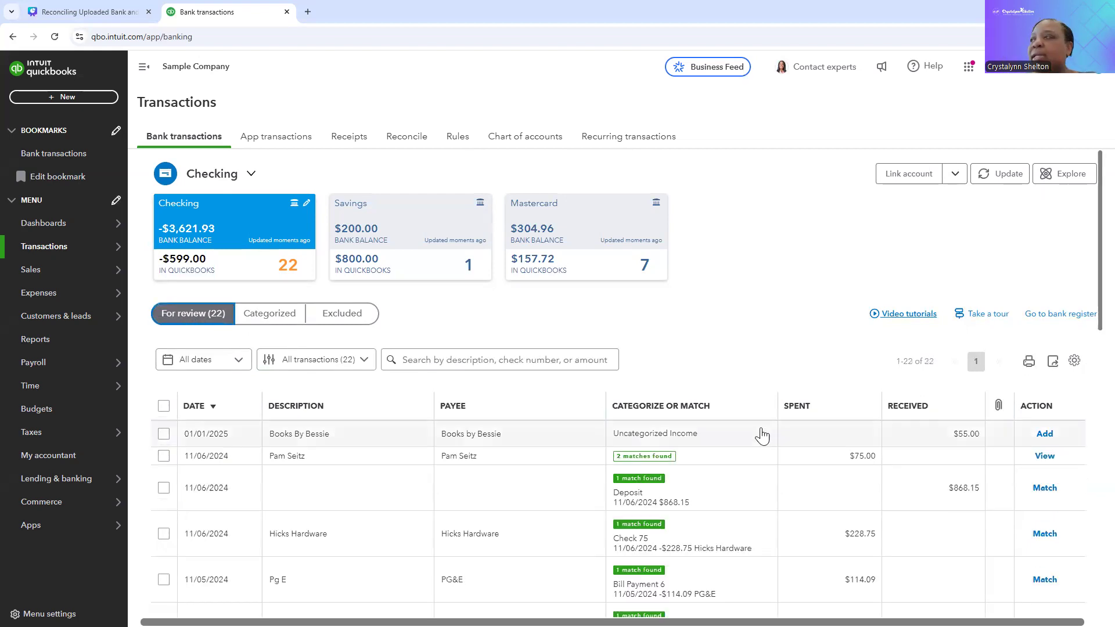
Step: Match the $868.15 bank deposit dated 11/06/2024 to its suggested deposit record
scroll(772, 433, "down", 3)
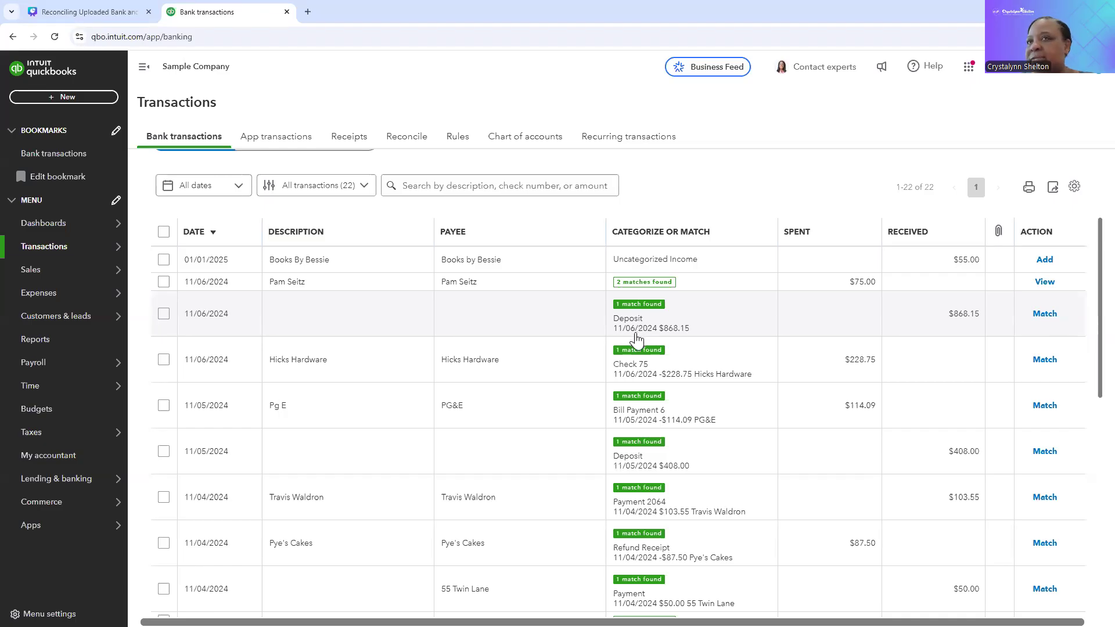
left_click(688, 339)
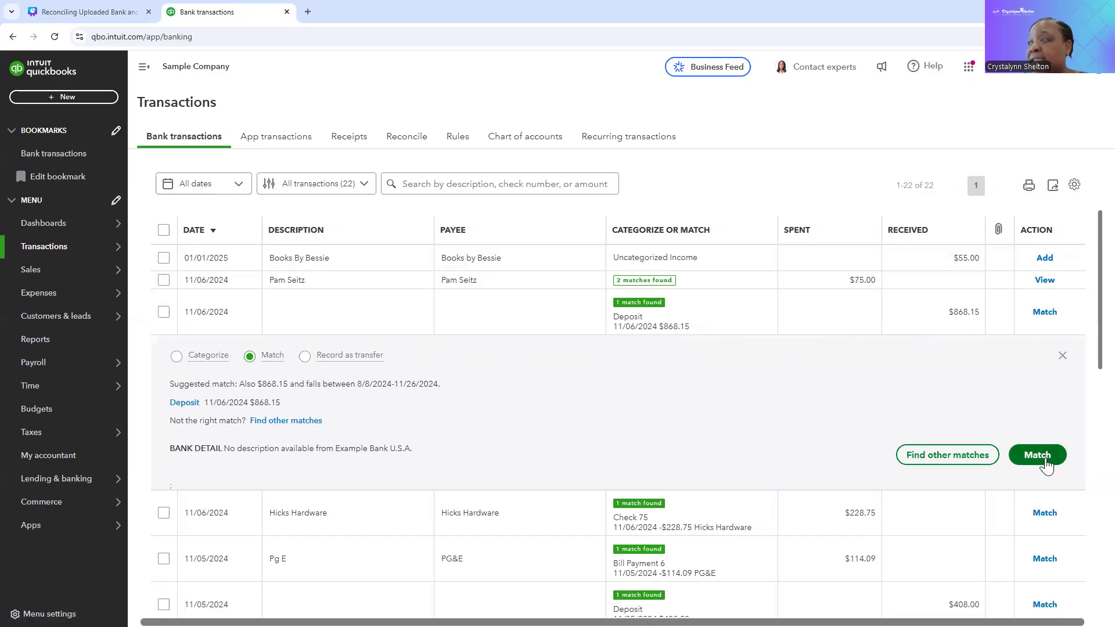
left_click(1046, 456)
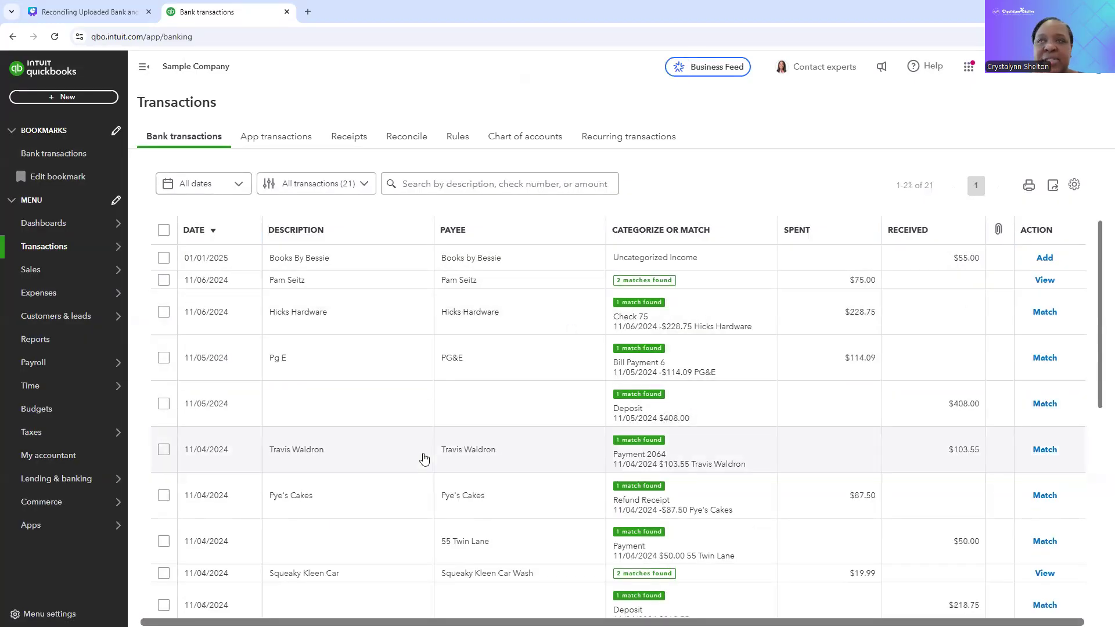
Step: Check the categorized list for the matched deposit, and look through the suggested matches of the transactions still for review
scroll(424, 459, "up", 3)
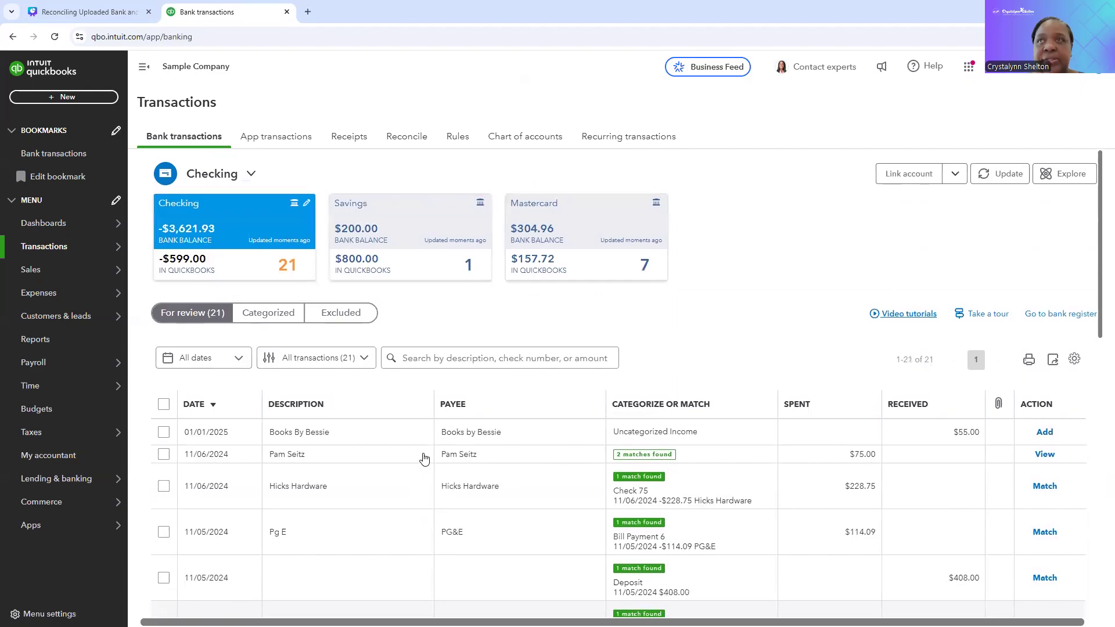
left_click(282, 317)
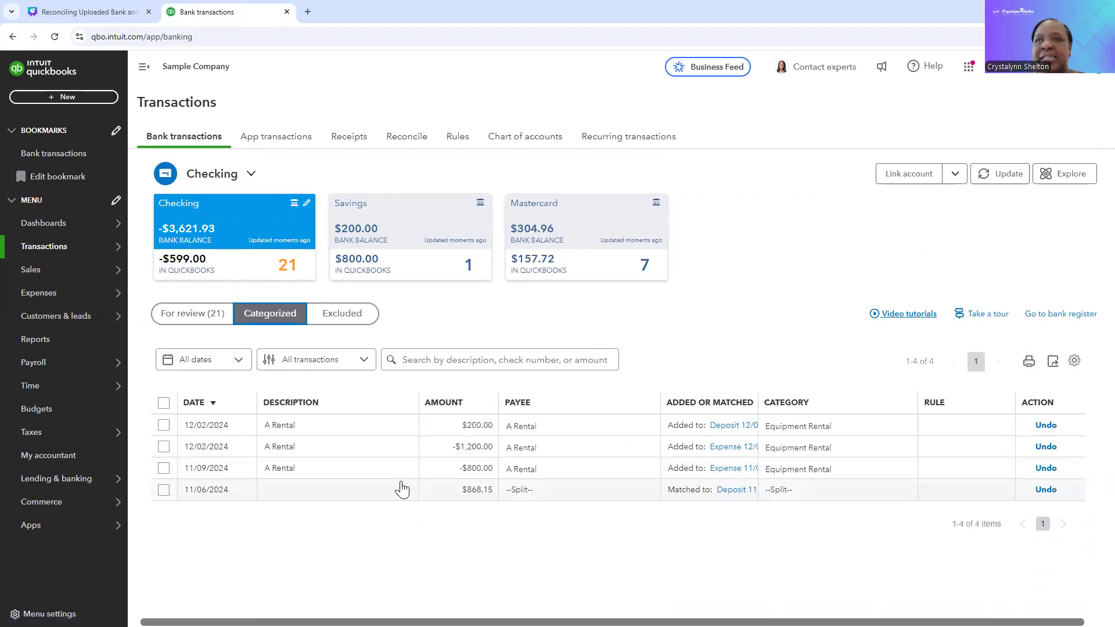
left_click(183, 315)
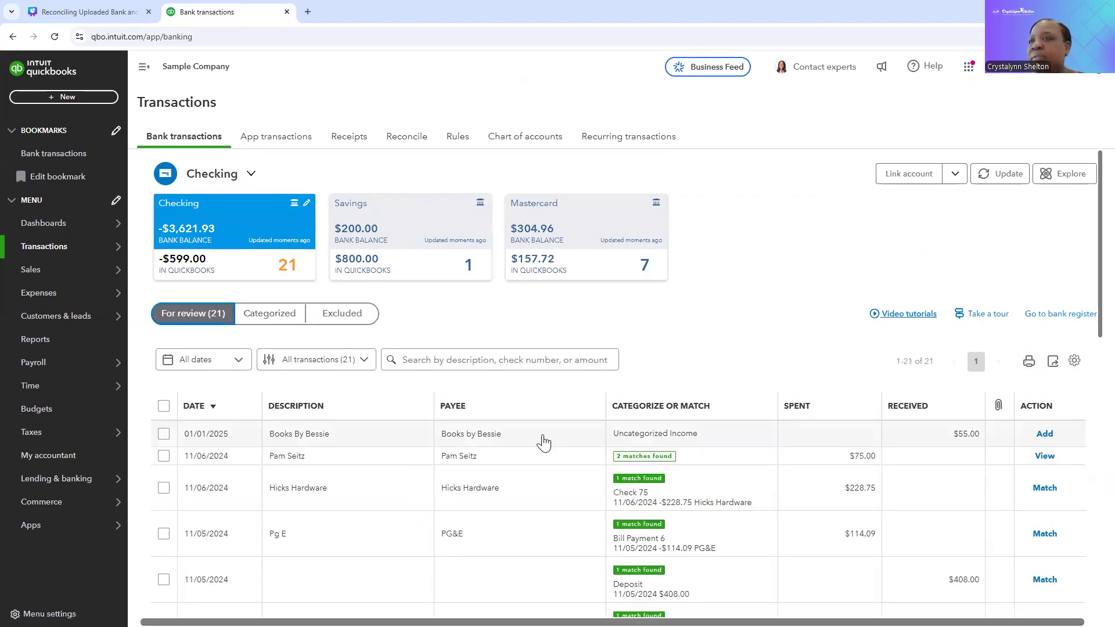
scroll(541, 442, "down", 4)
scroll(581, 451, "down", 5)
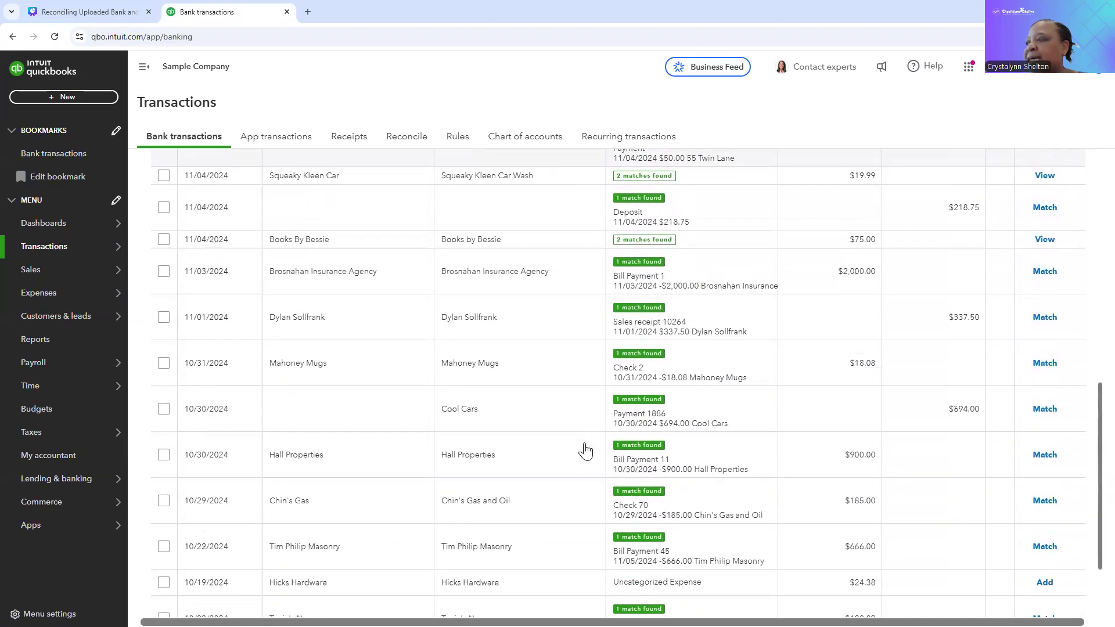
scroll(585, 450, "up", 4)
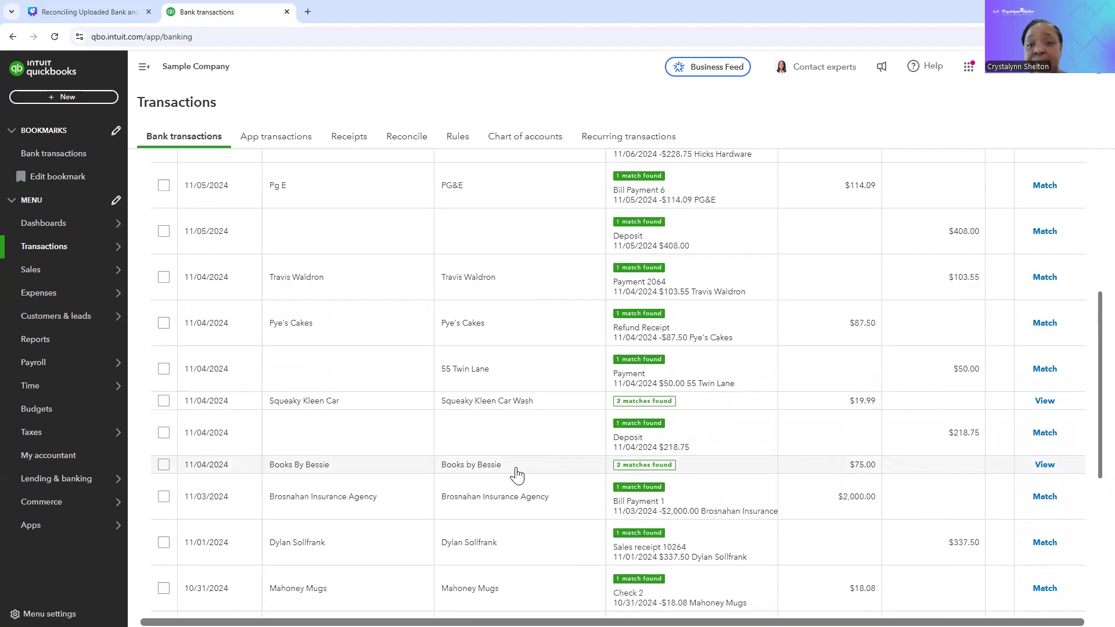
Step: Accept the suggested matches of the Brosnahan Insurance Agency, Mahoney Mugs, Hall Properties and Chin's Gas transactions in one batch
scroll(439, 455, "down", 1)
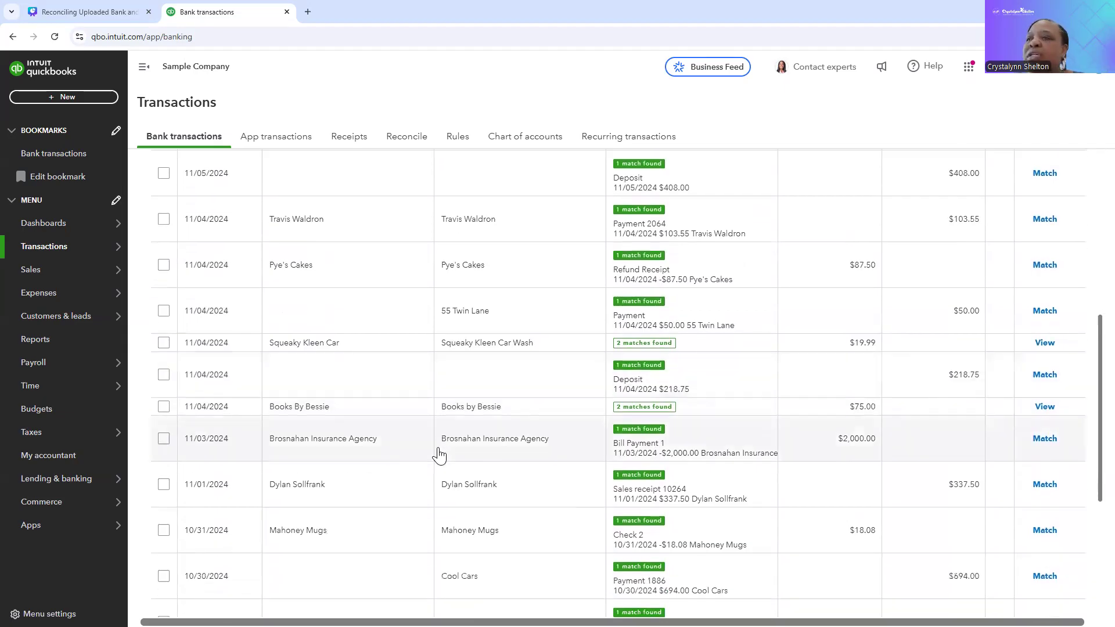
scroll(360, 465, "down", 2)
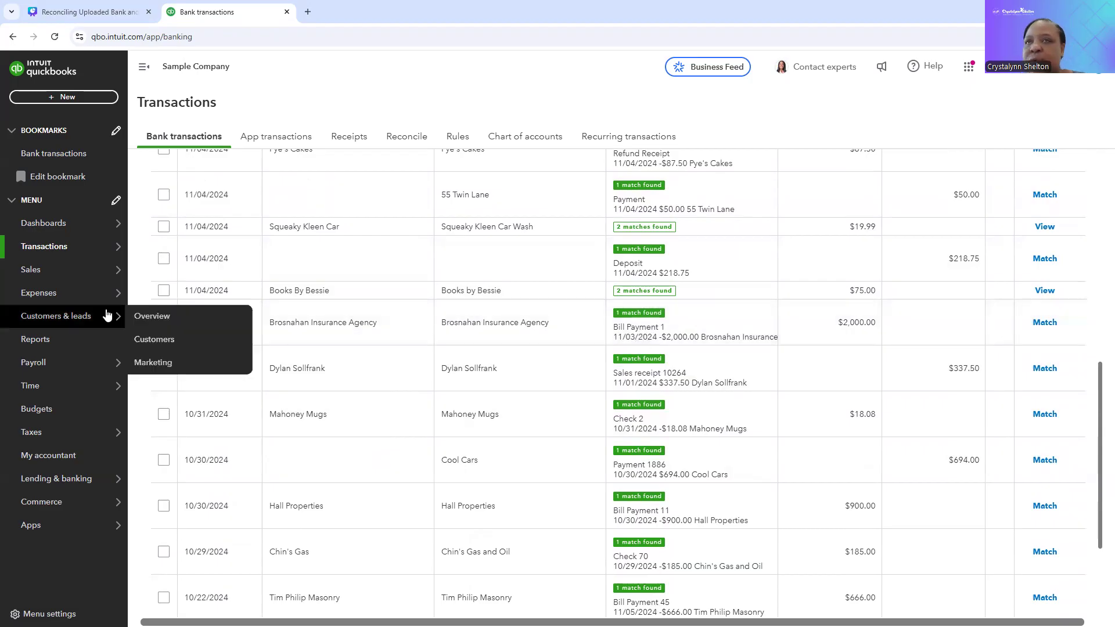
left_click(165, 325)
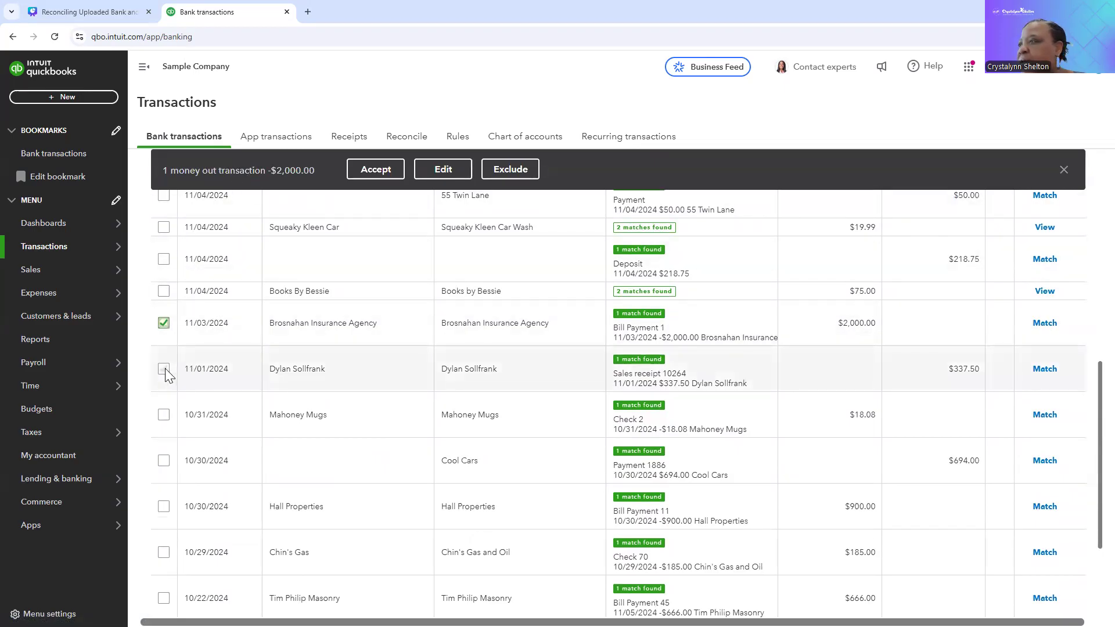
left_click(164, 416)
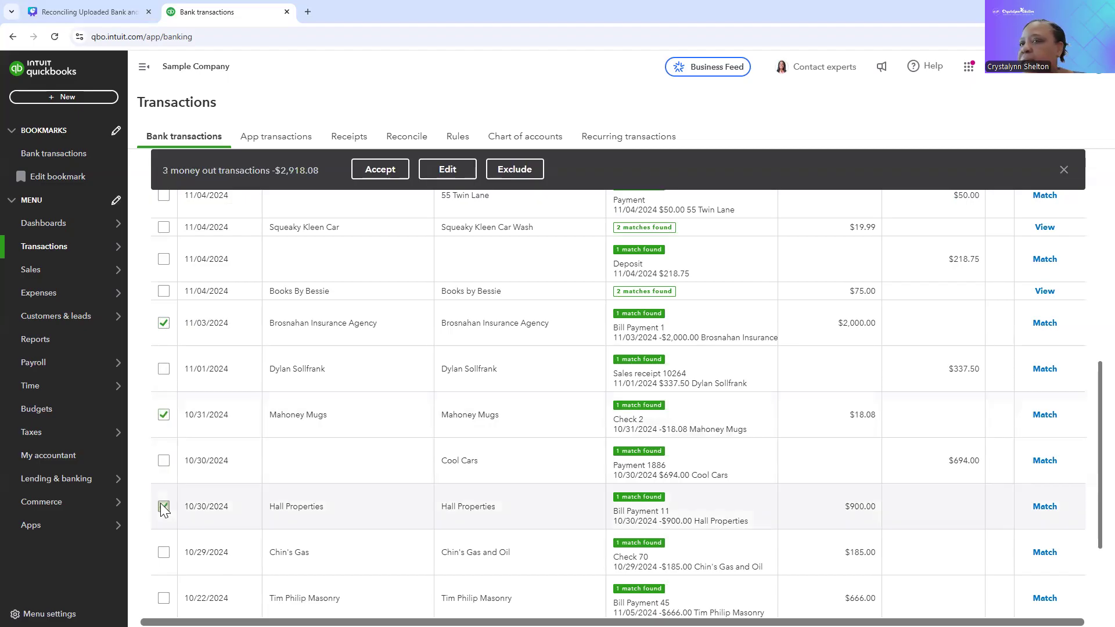
left_click(164, 555)
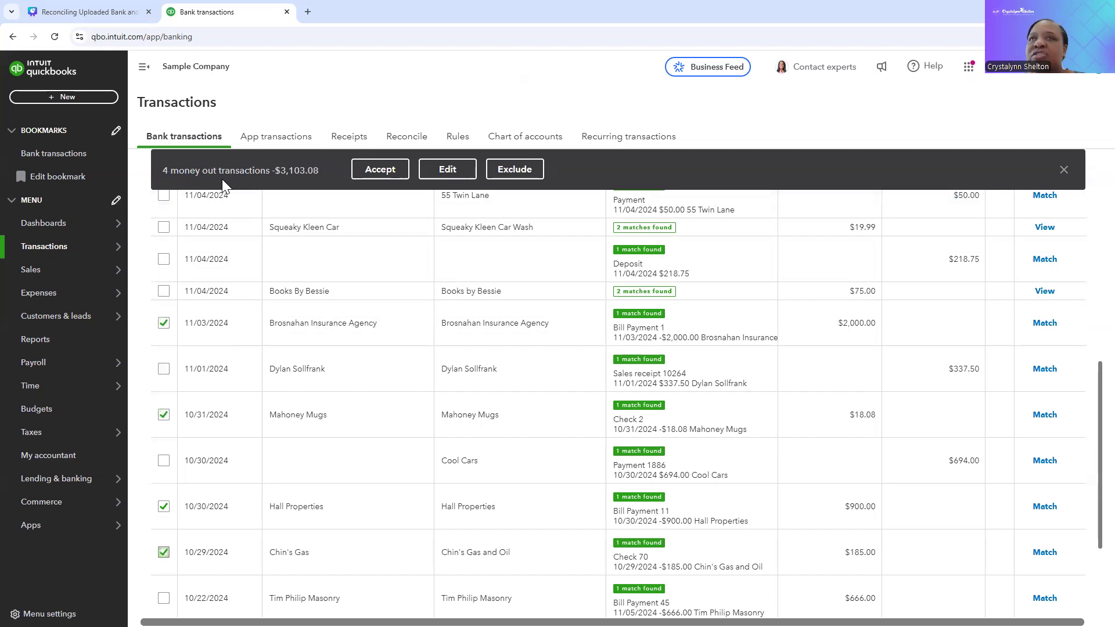
left_click(381, 170)
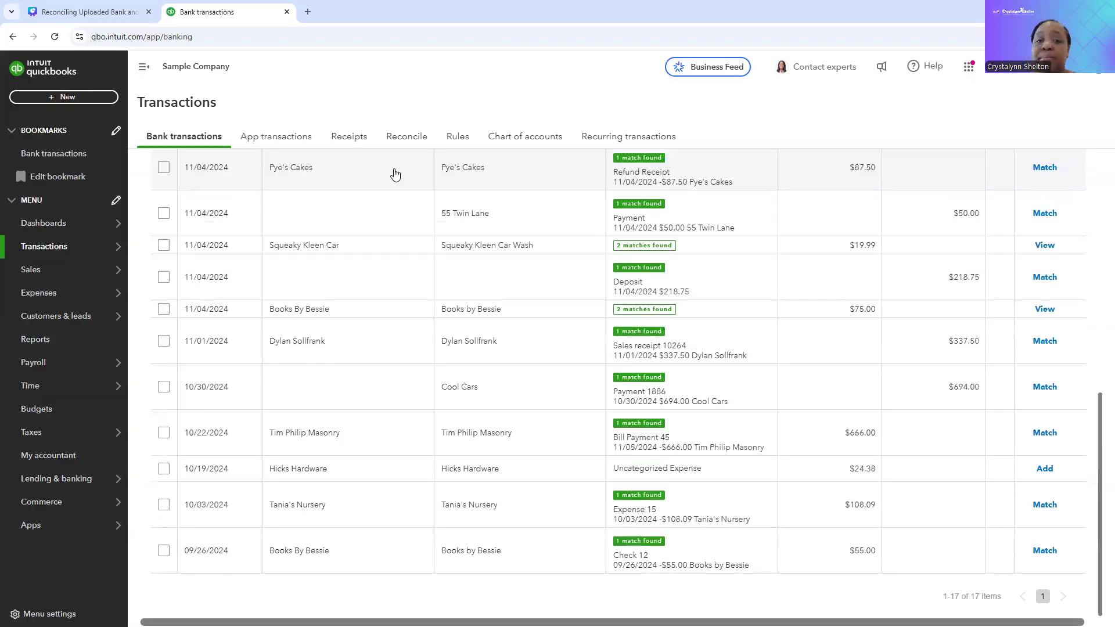
Step: Check the categorized list of the Checking account for the four matched transactions
scroll(394, 174, "up", 10)
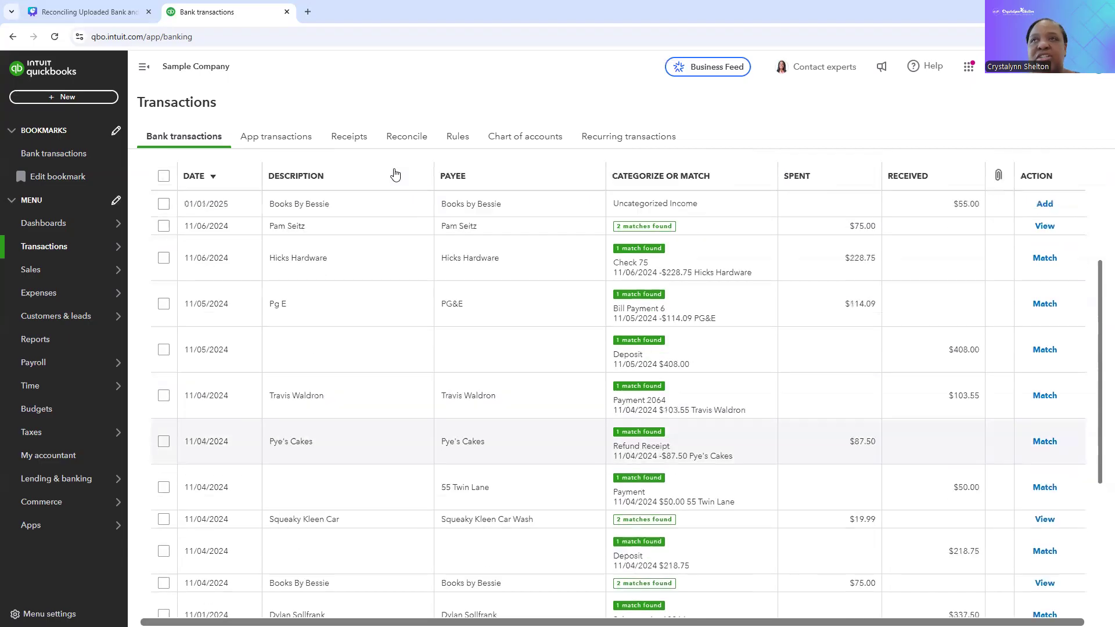
left_click(268, 314)
scroll(279, 459, "down", 1)
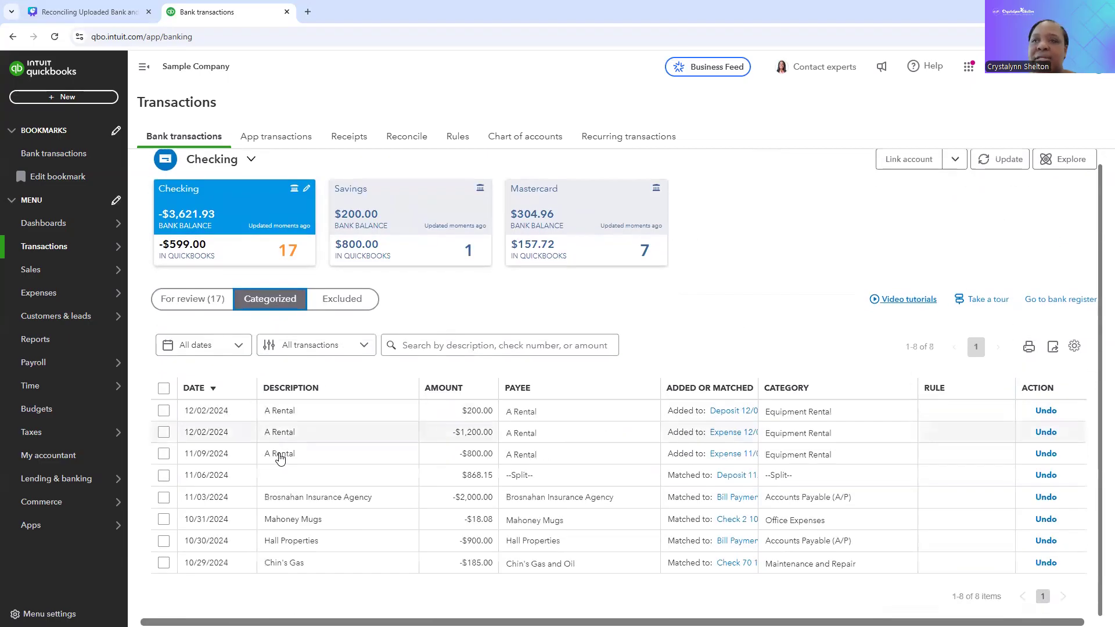
Step: Return to the transactions for review and batch-accept the matches of the $408.00 deposit, $103.55 payment, $87.50 Pye's Cakes refund and $50.00 55 Twin Lane payment
left_click(212, 308)
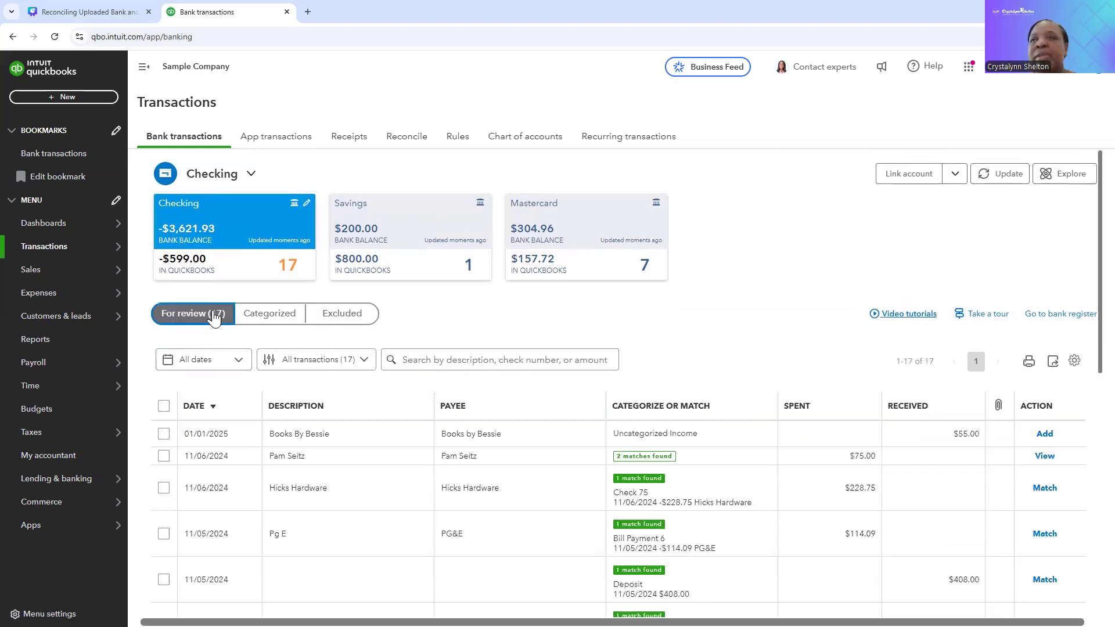
scroll(275, 405, "down", 3)
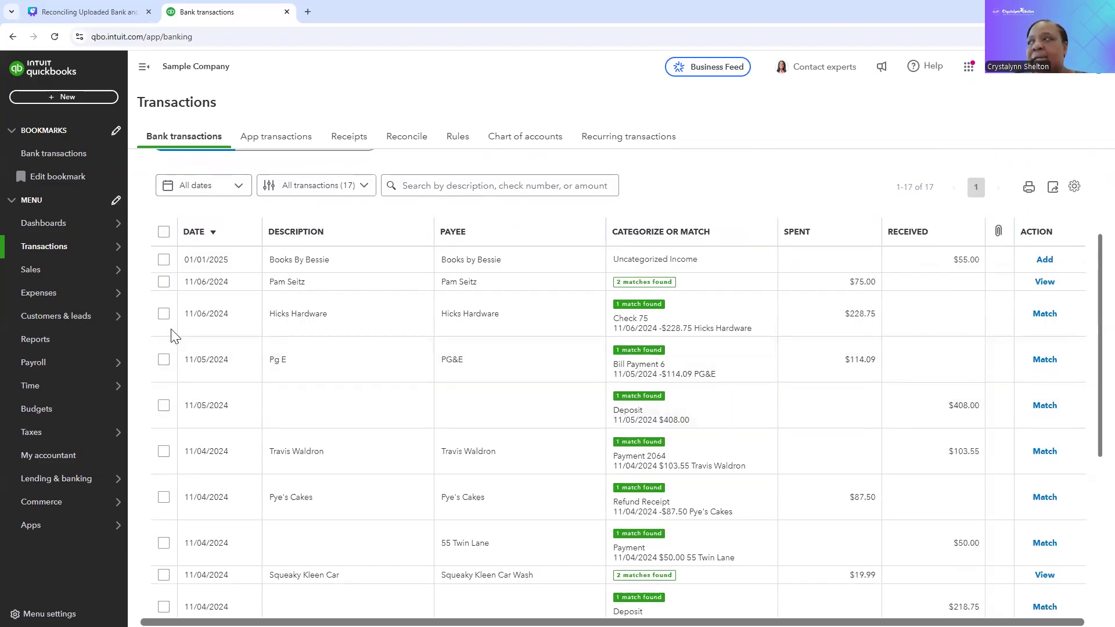
left_click(164, 407)
left_click(163, 448)
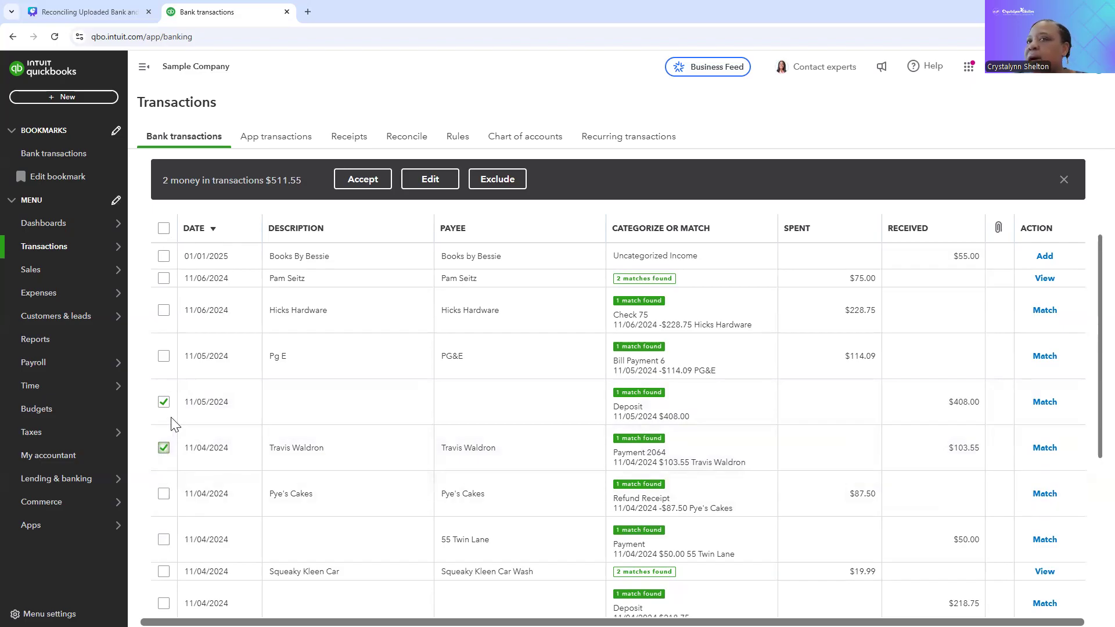
left_click(164, 494)
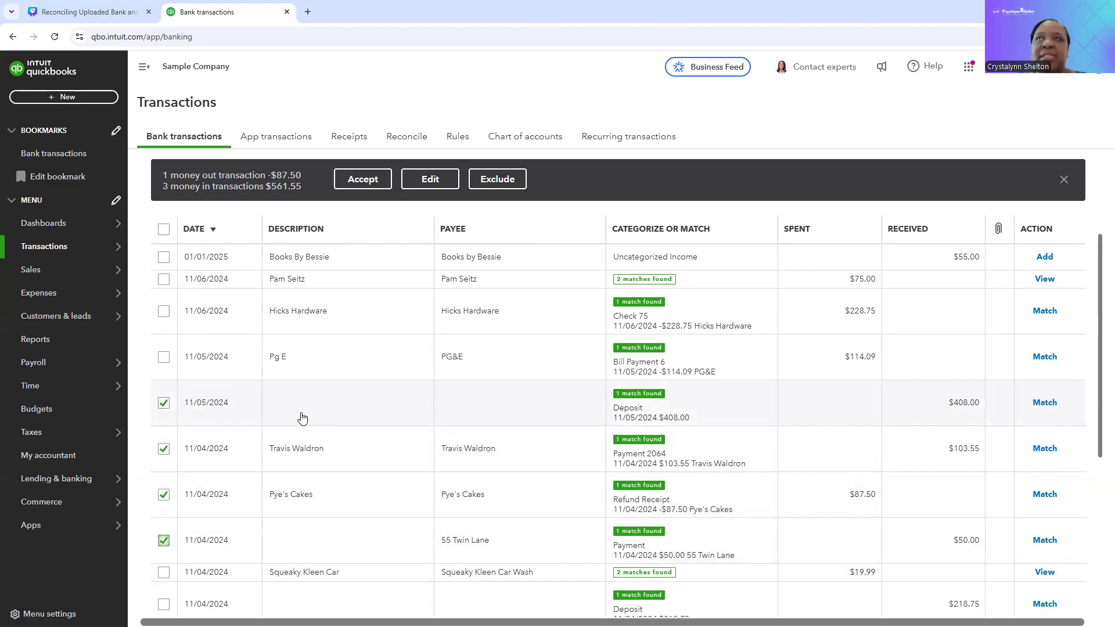
left_click(365, 176)
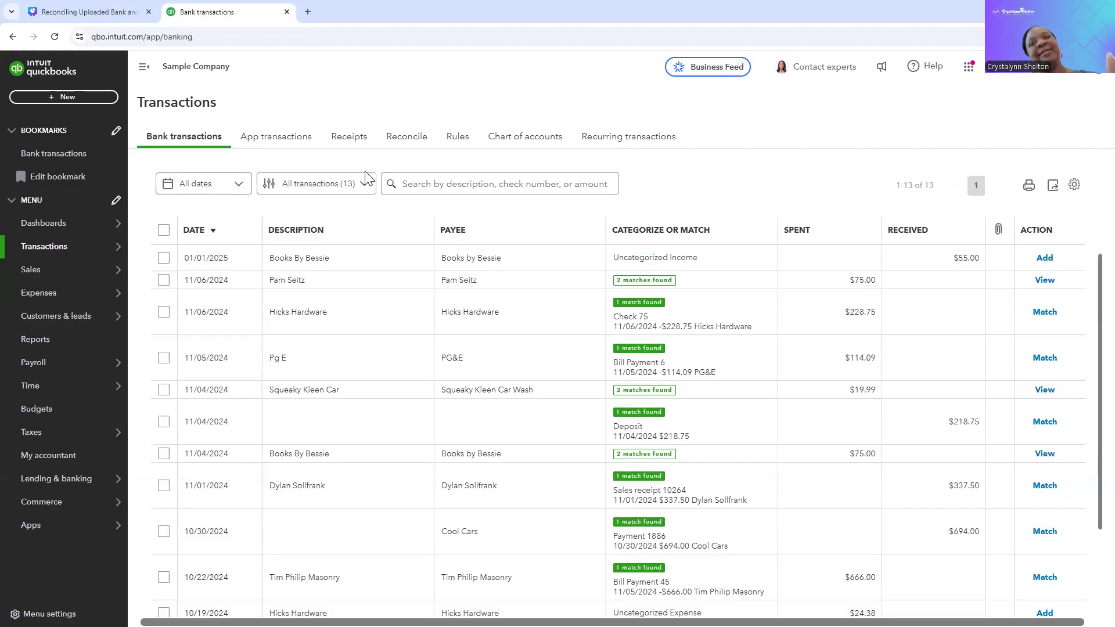
Step: Match the $75.00 expense dated 11/06/2024 to Expense 76, and look through the suggested matches of the remaining transactions
scroll(282, 360, "up", 3)
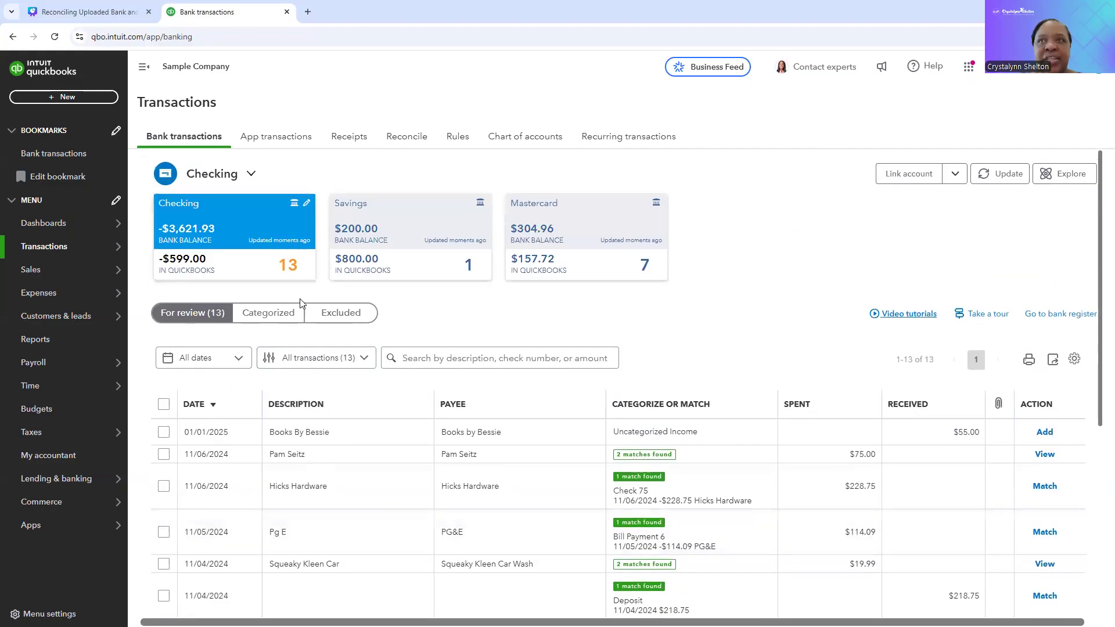
scroll(343, 455, "down", 5)
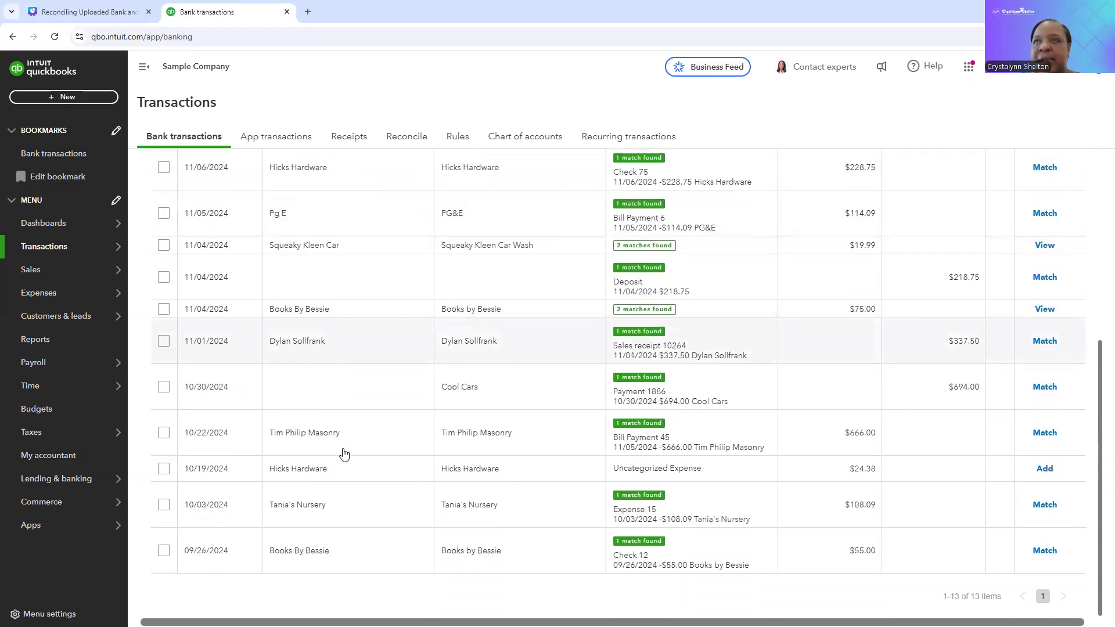
scroll(343, 455, "up", 5)
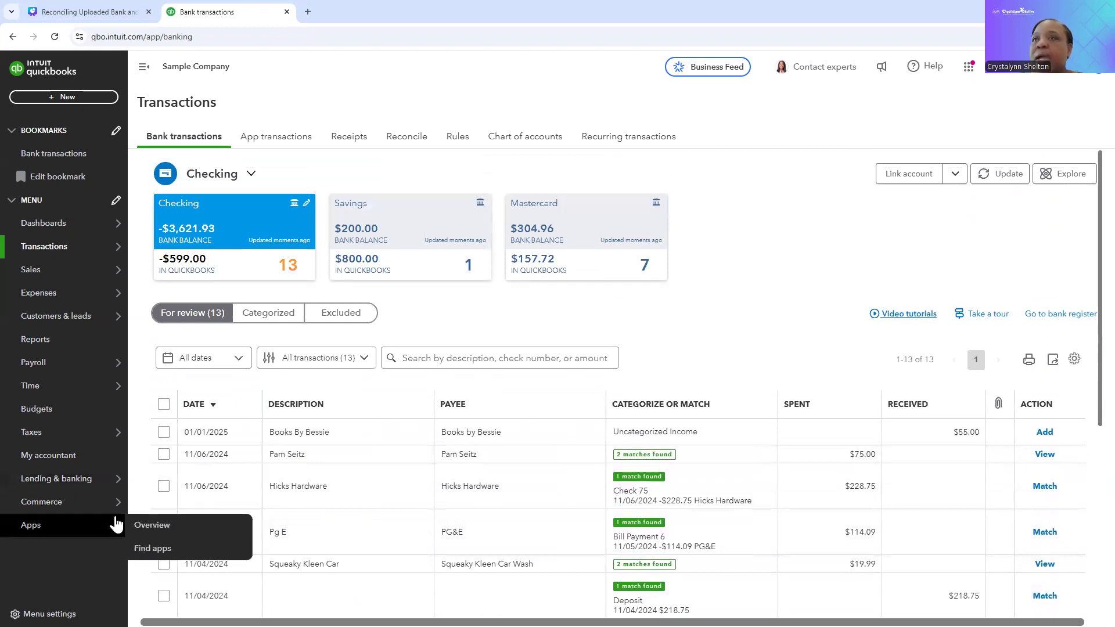
scroll(331, 490, "down", 4)
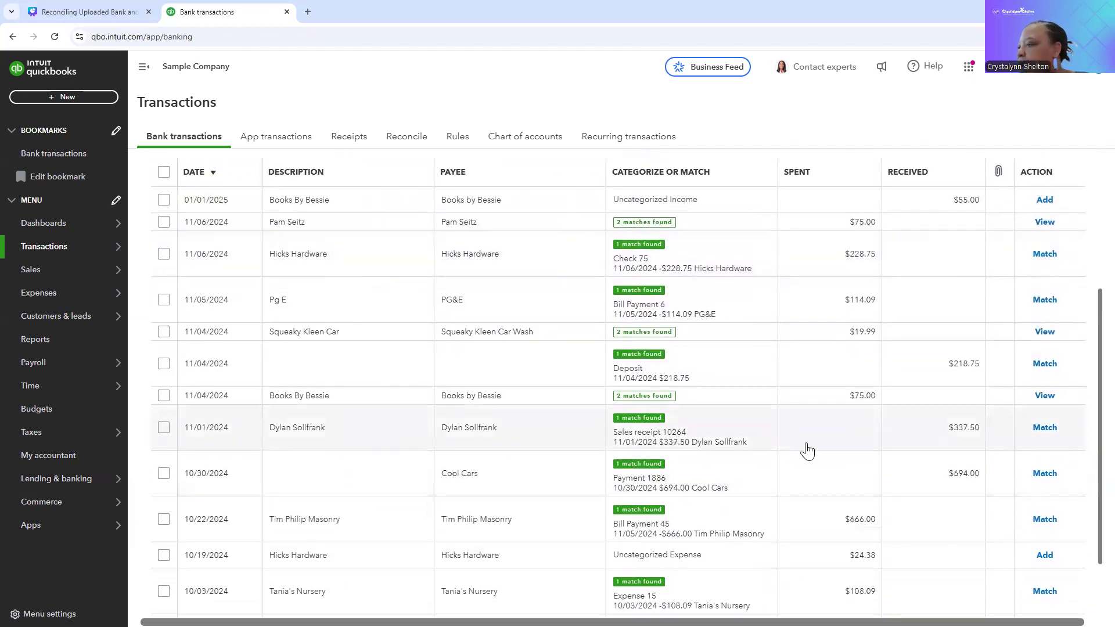
scroll(804, 451, "up", 4)
scroll(996, 471, "down", 2)
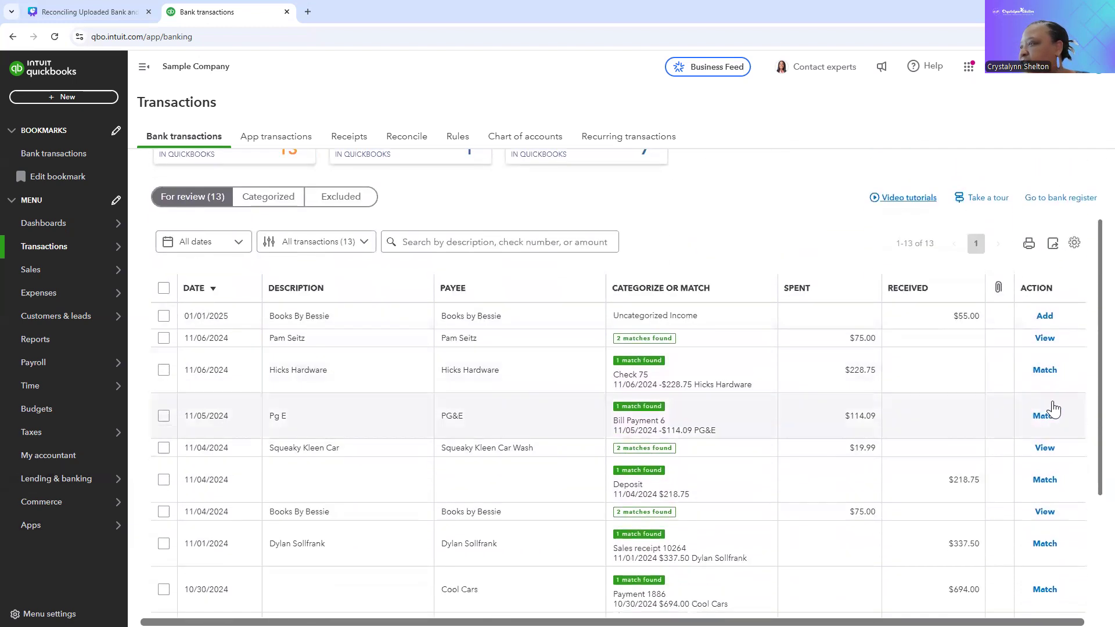
left_click(1045, 339)
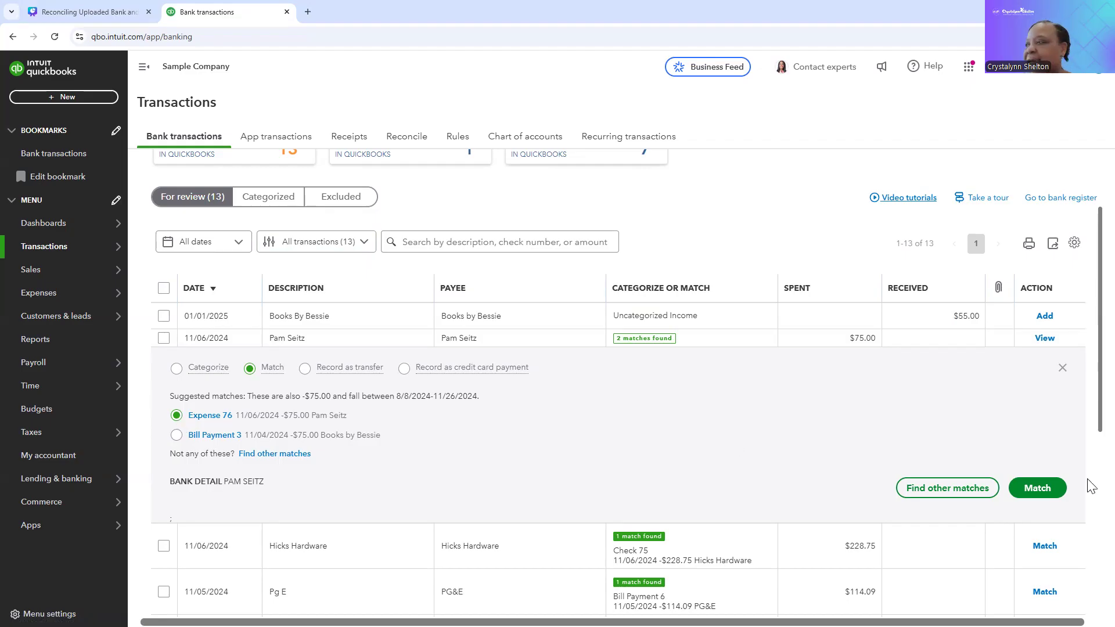
left_click(1037, 489)
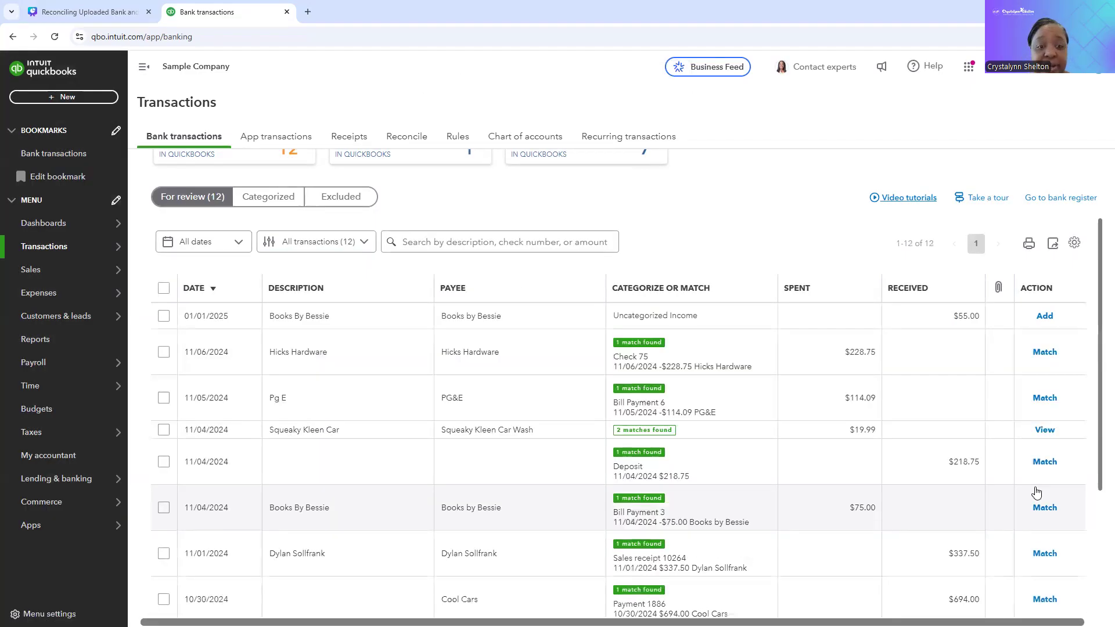
scroll(758, 485, "down", 3)
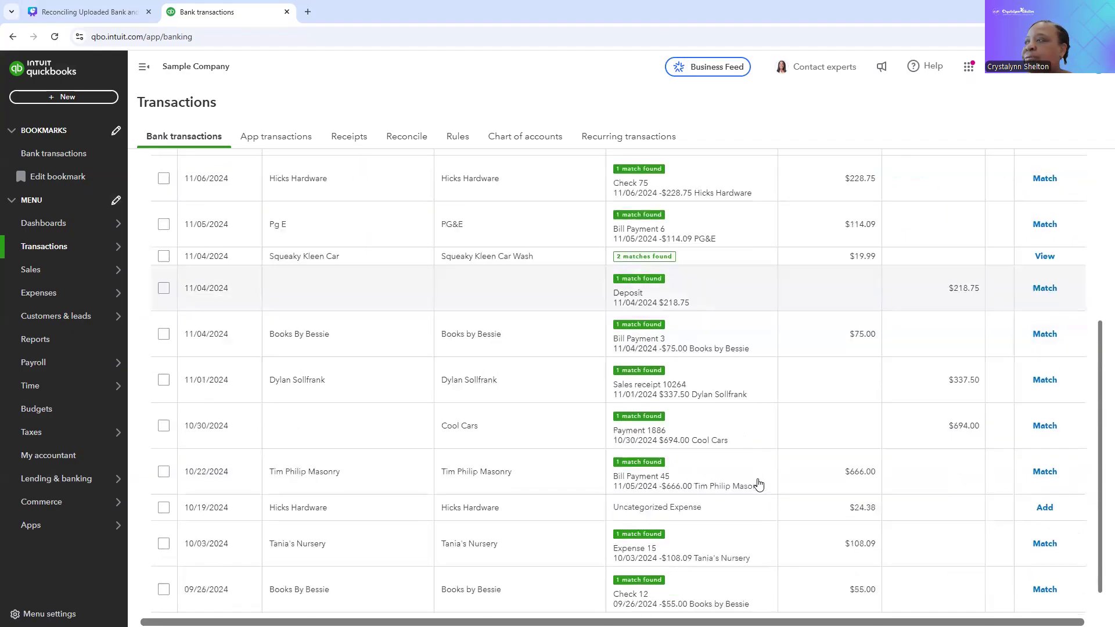
scroll(758, 485, "up", 5)
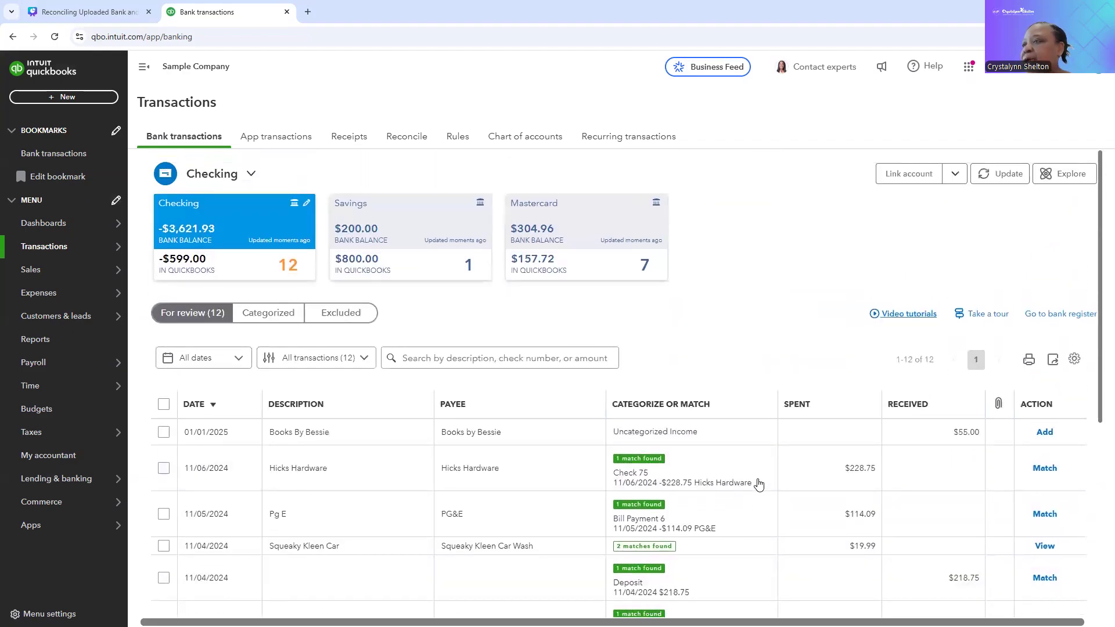
scroll(758, 486, "down", 3)
scroll(709, 418, "down", 2)
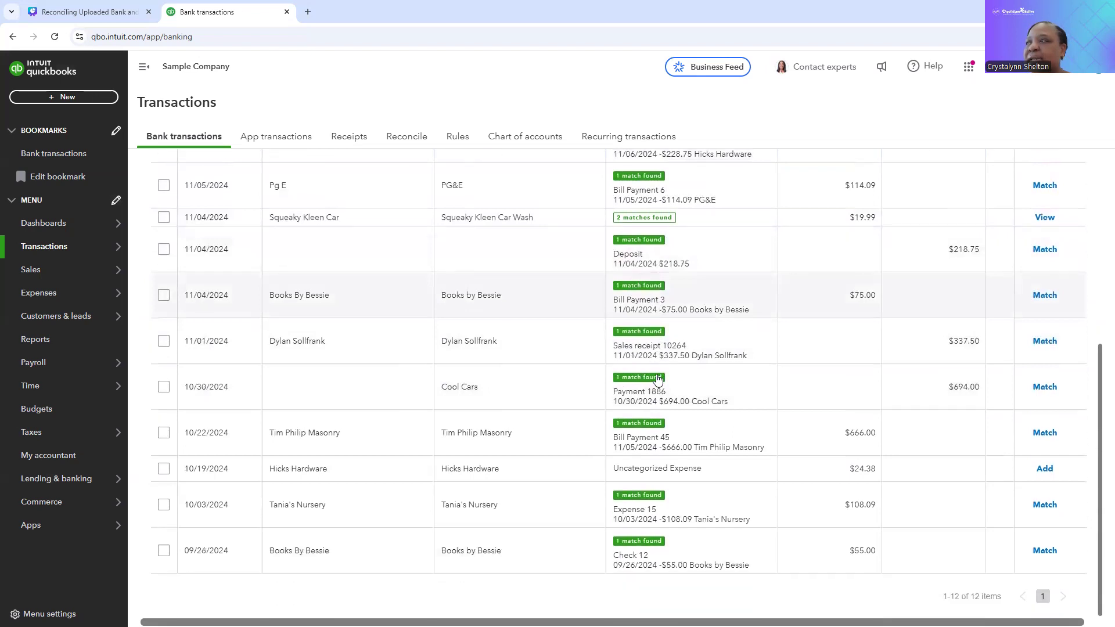
scroll(526, 393, "up", 6)
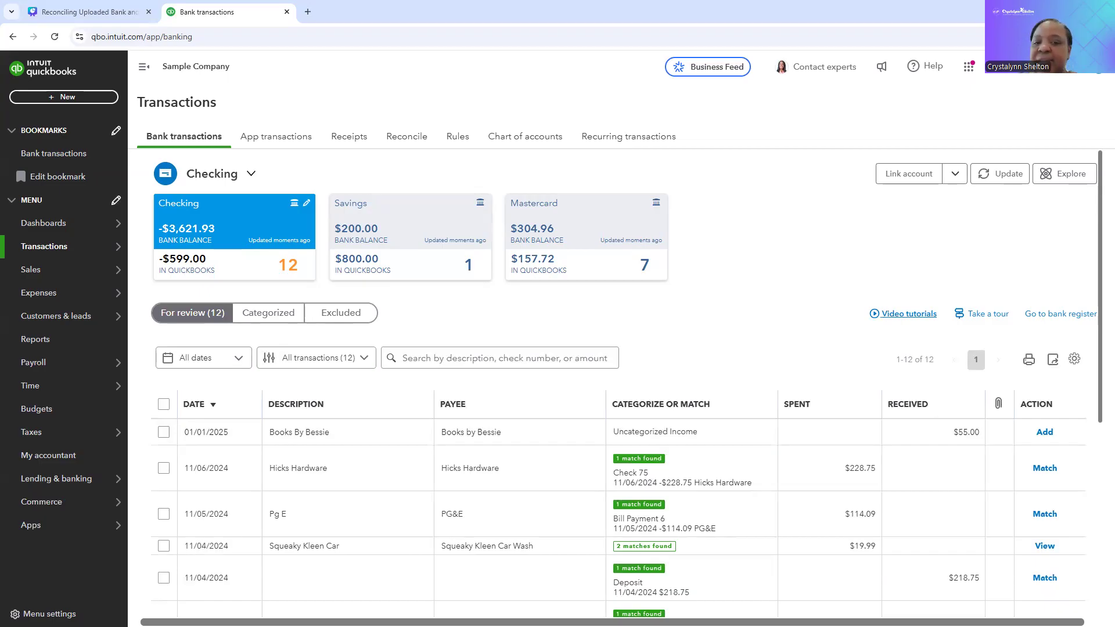
Step: Start a new bank rule and name it "T-Mobile Bill"
left_click(459, 138)
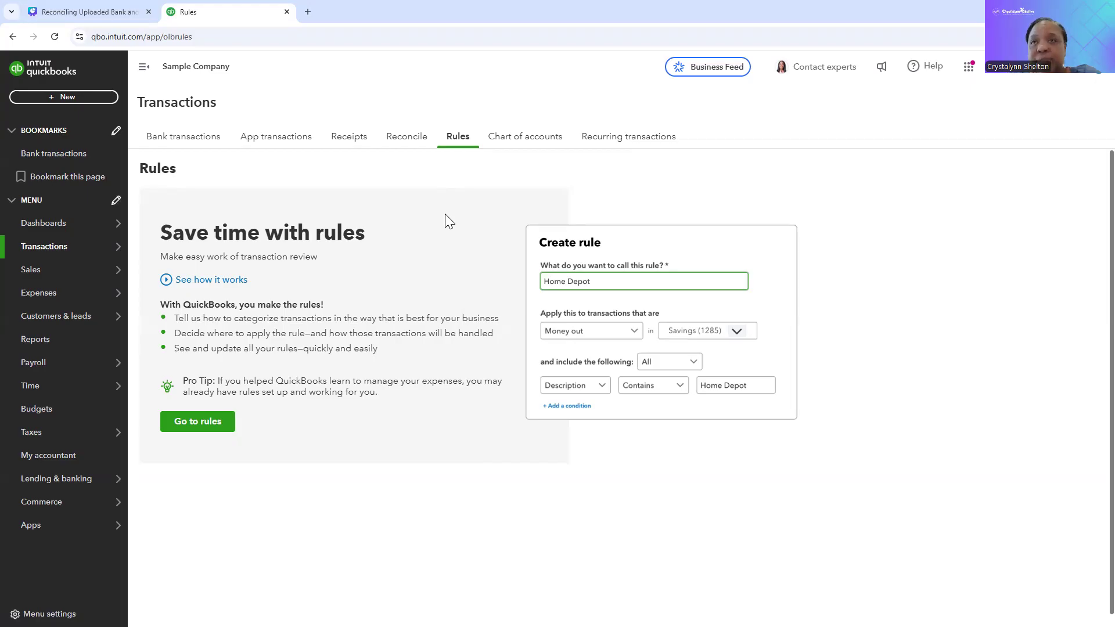
left_click(199, 427)
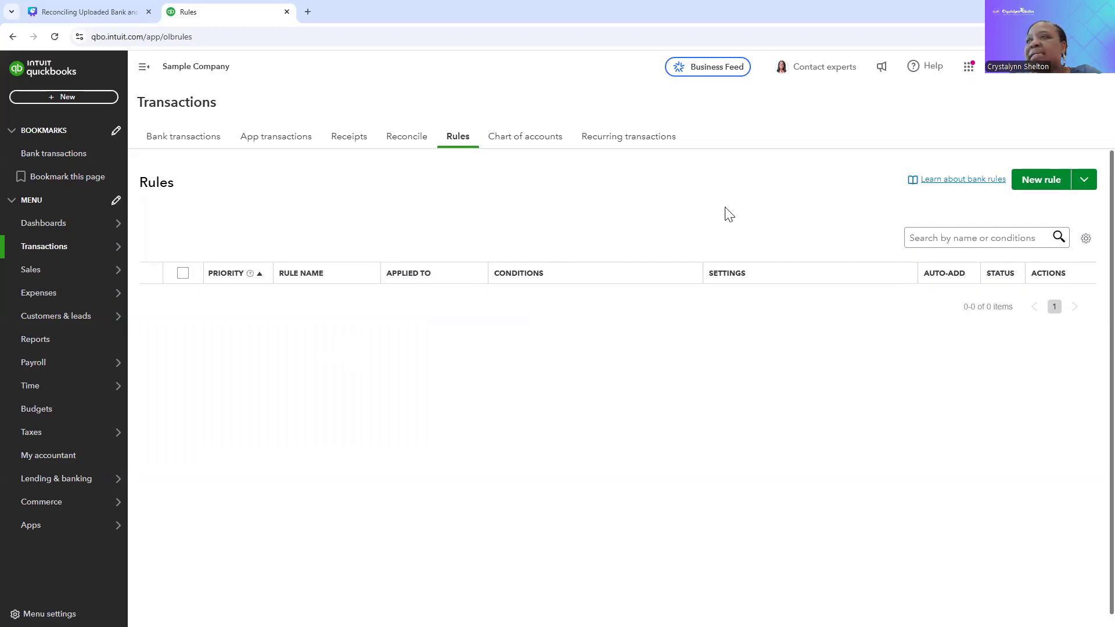
left_click(1040, 189)
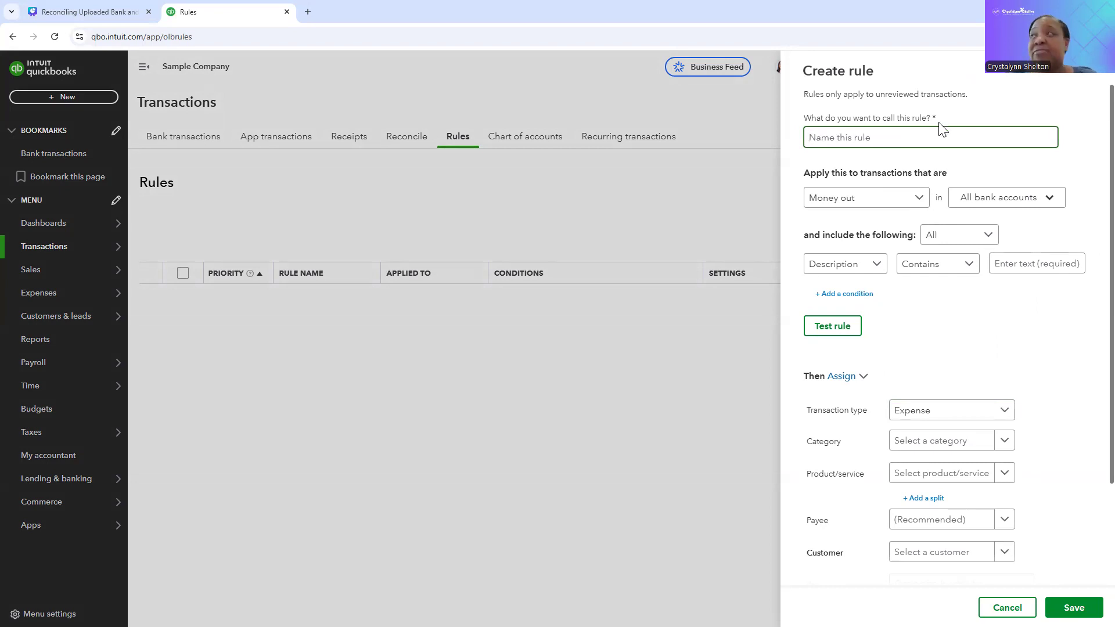
type("T-Mobile")
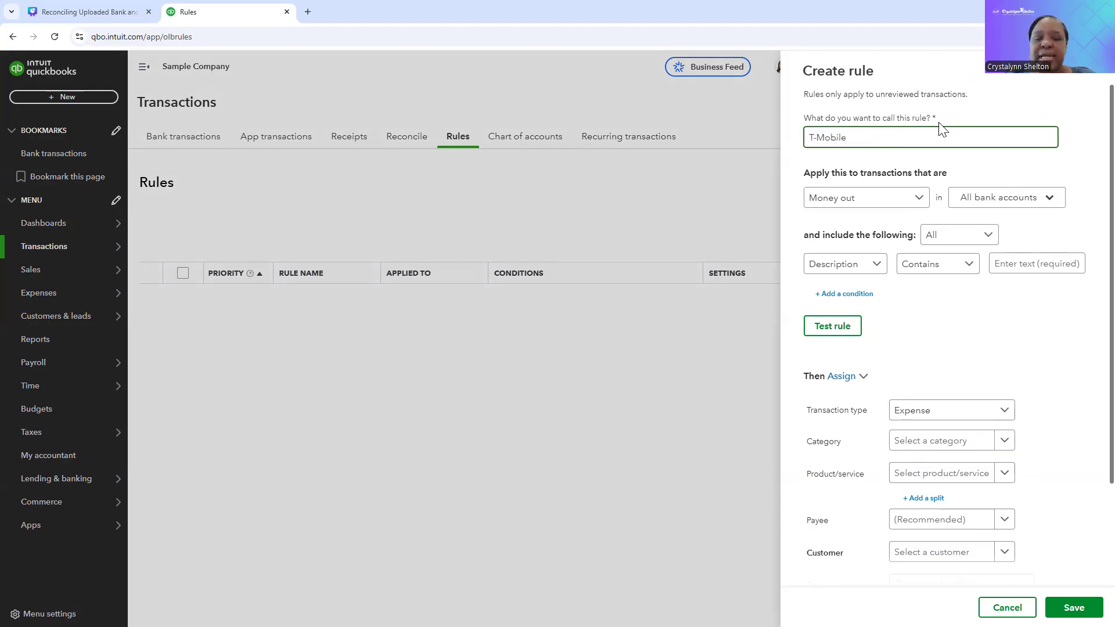
type(" Bill")
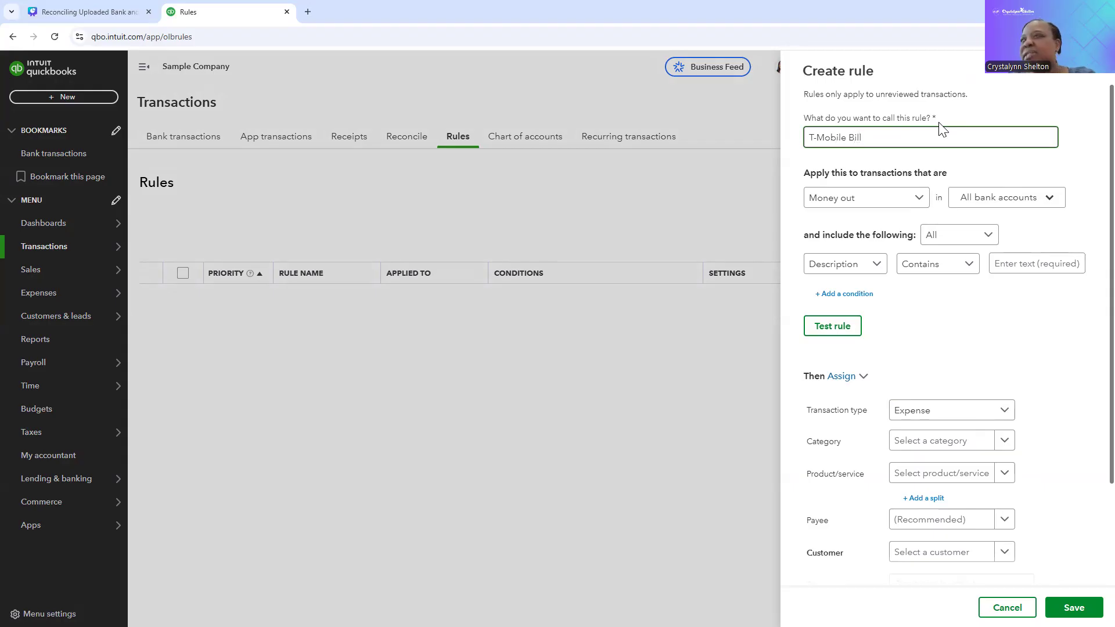
Step: Review the rule's money direction and bank account choices, keeping Money out and All bank accounts
left_click(917, 202)
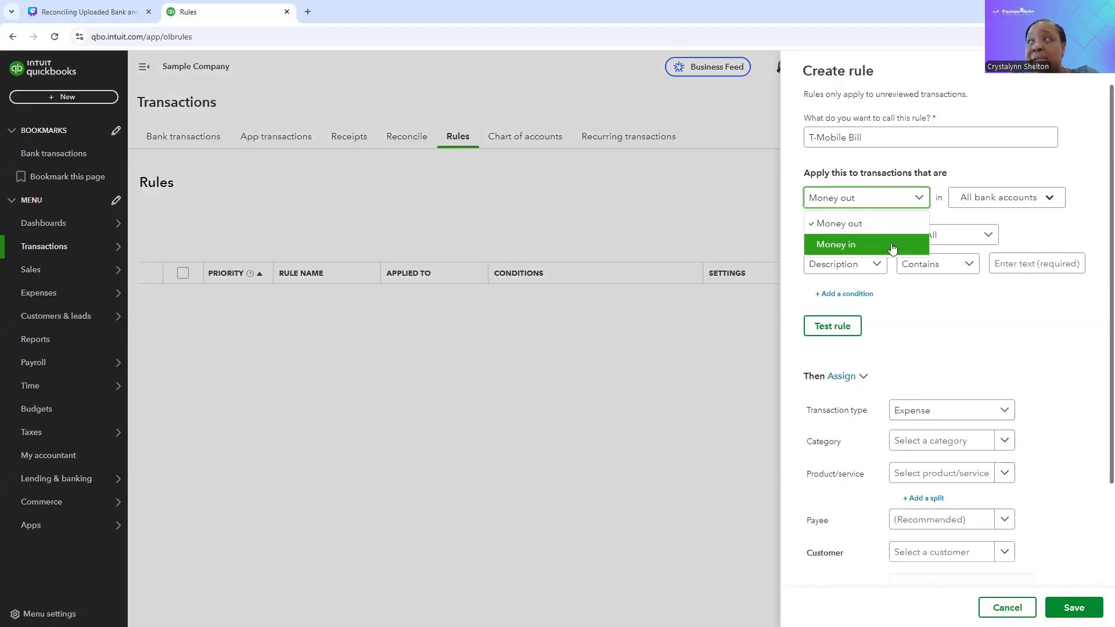
left_click(915, 198)
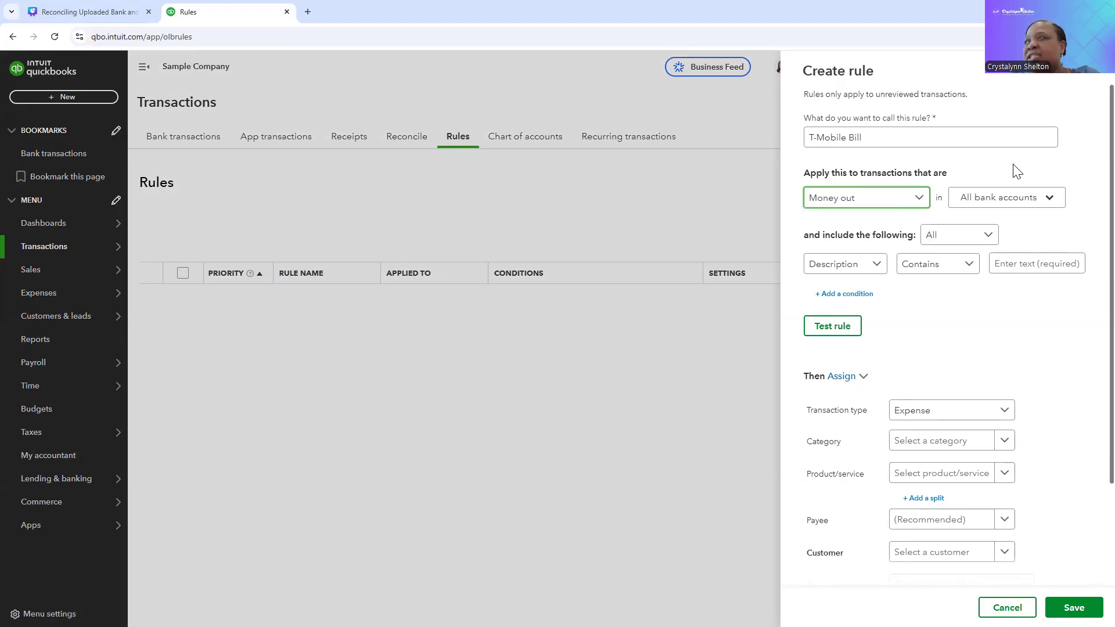
left_click(1053, 200)
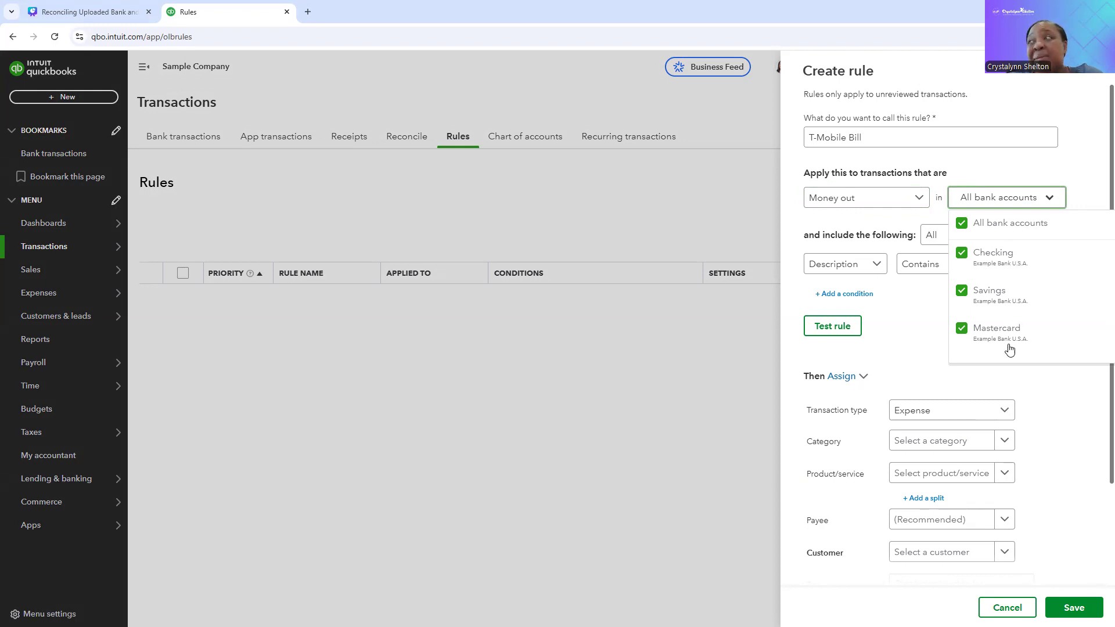
left_click(1034, 165)
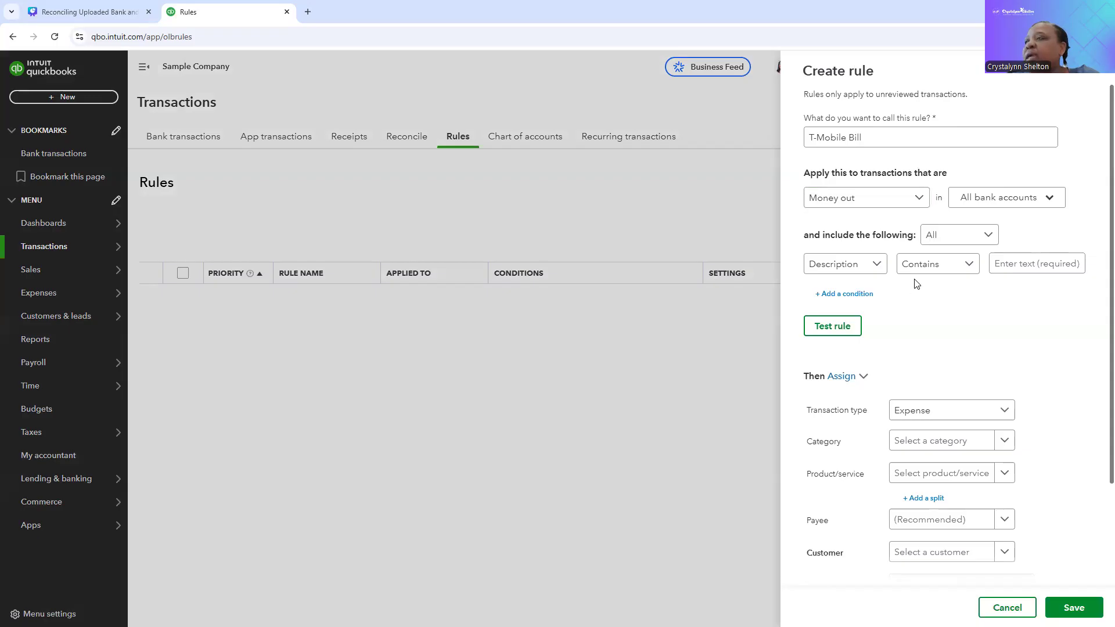
Step: Set the rule to match any condition, with Description containing "TMobile"
left_click(881, 274)
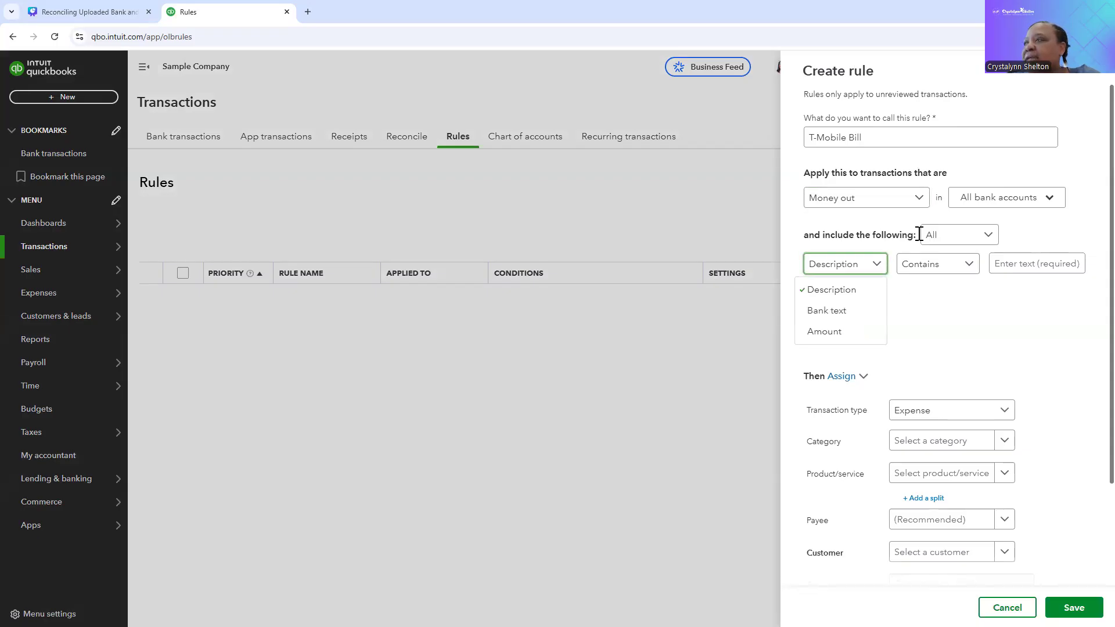
left_click(1026, 231)
left_click(988, 238)
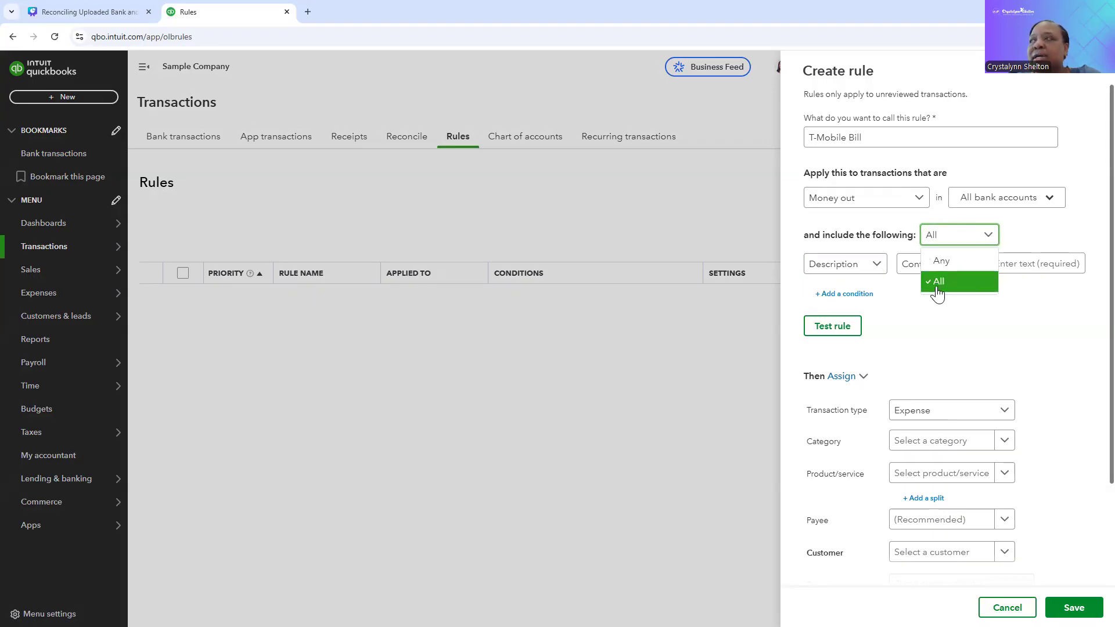
left_click(941, 264)
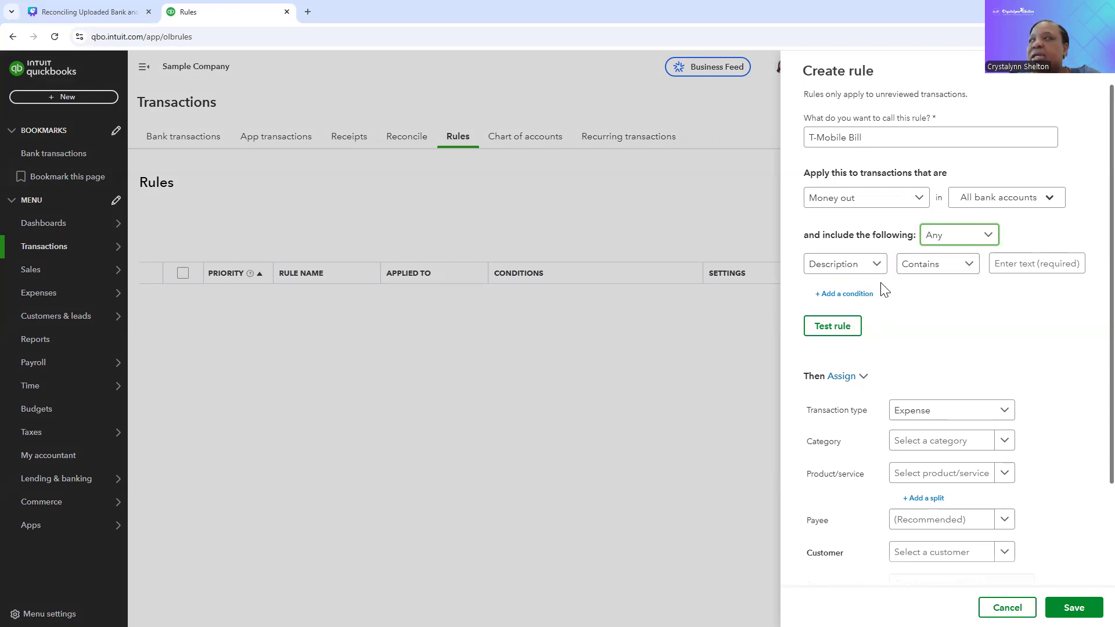
left_click(1015, 265)
type("TMobile")
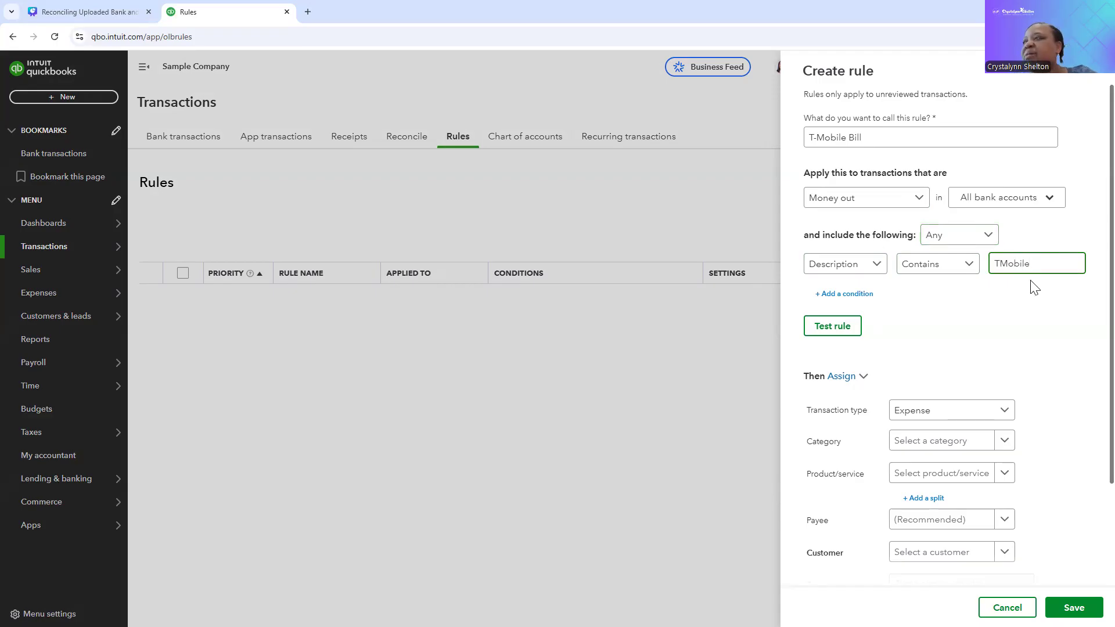
left_click(974, 309)
Step: Keep the rule's transaction type as Expense and assign the category Utilities:Telephone
scroll(971, 311, "down", 2)
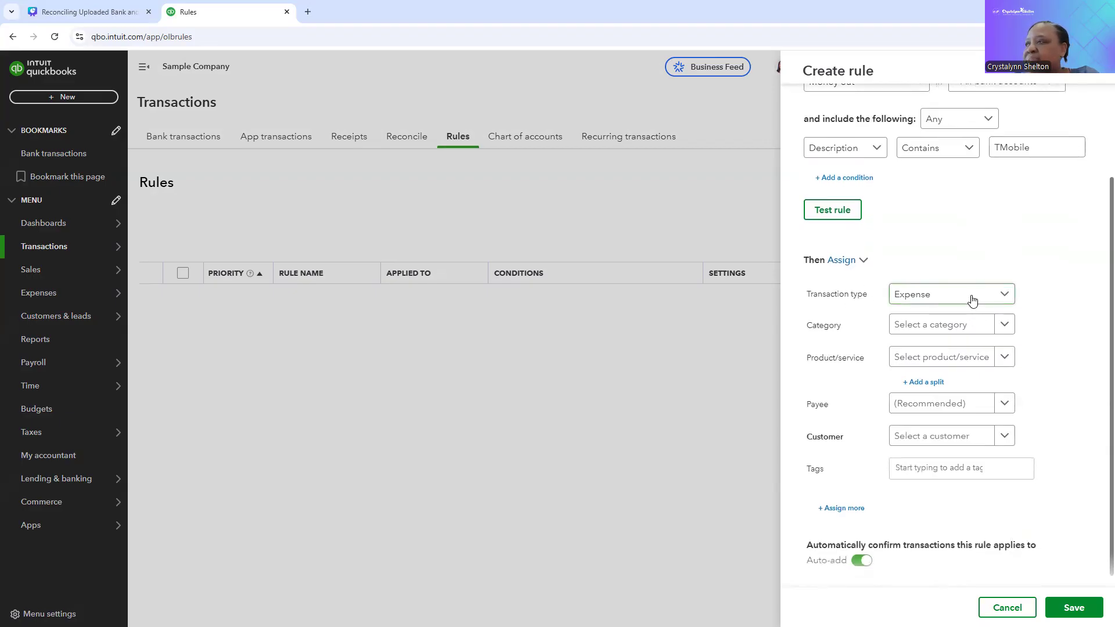
left_click(1003, 295)
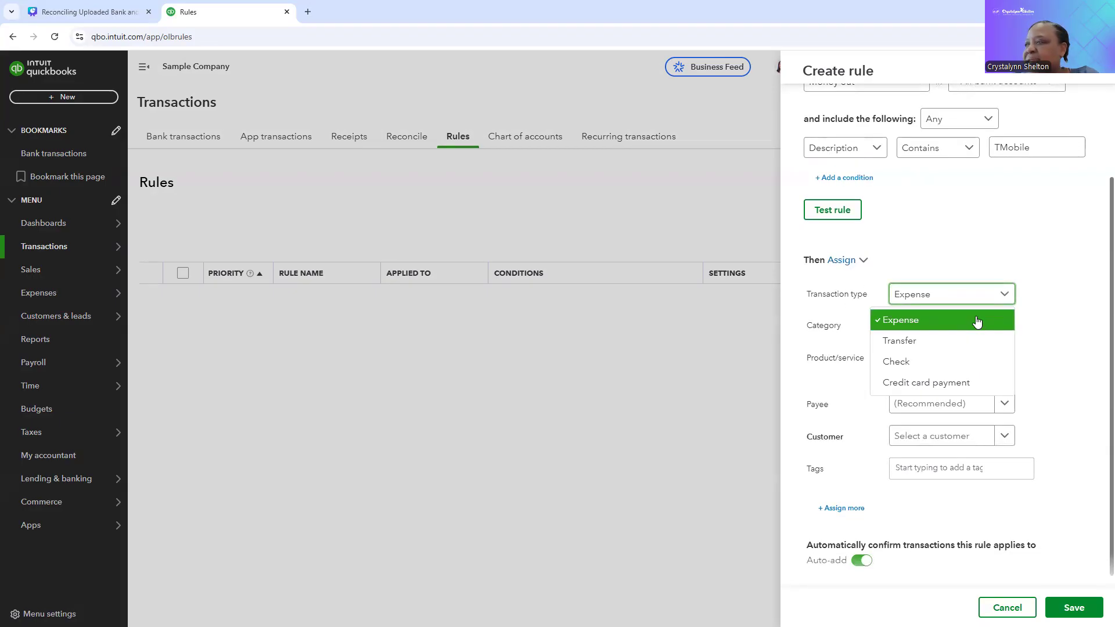
left_click(1055, 313)
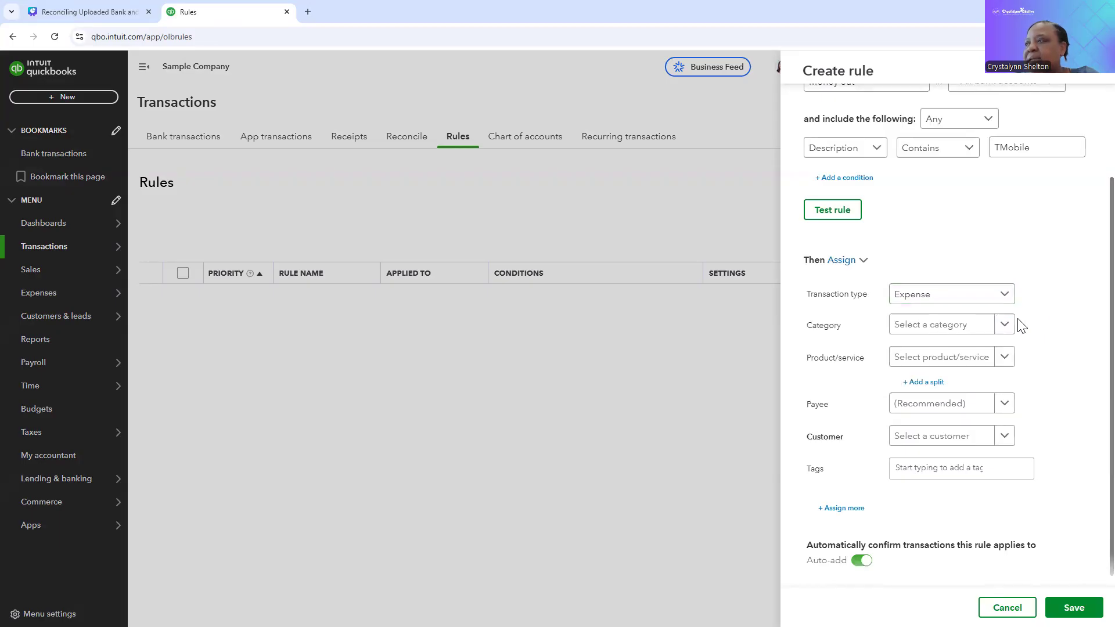
left_click(977, 327)
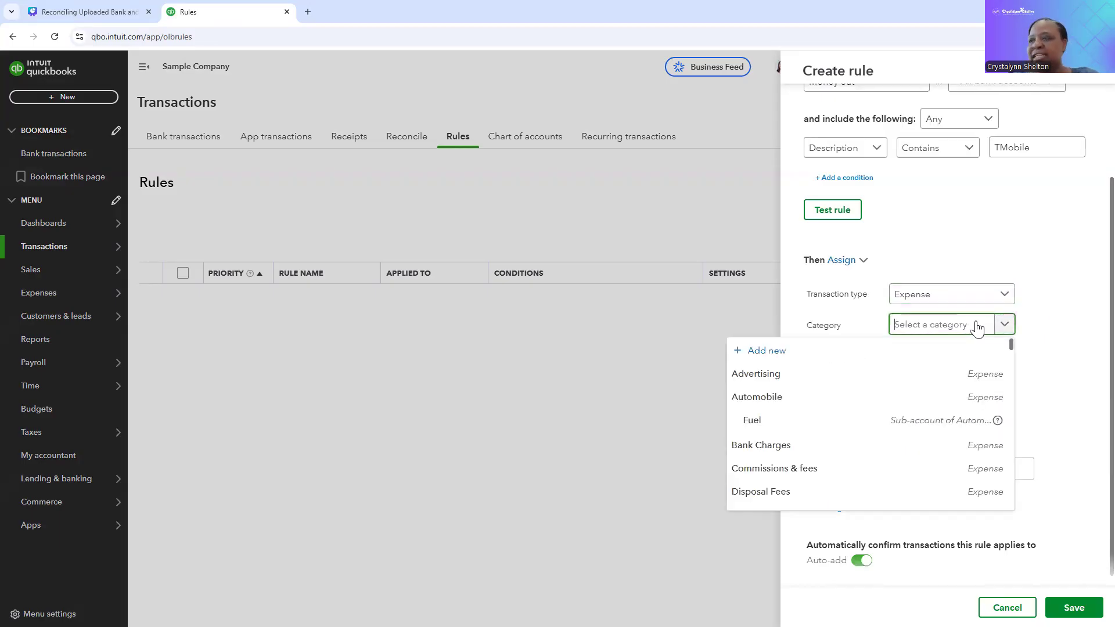
type("cell")
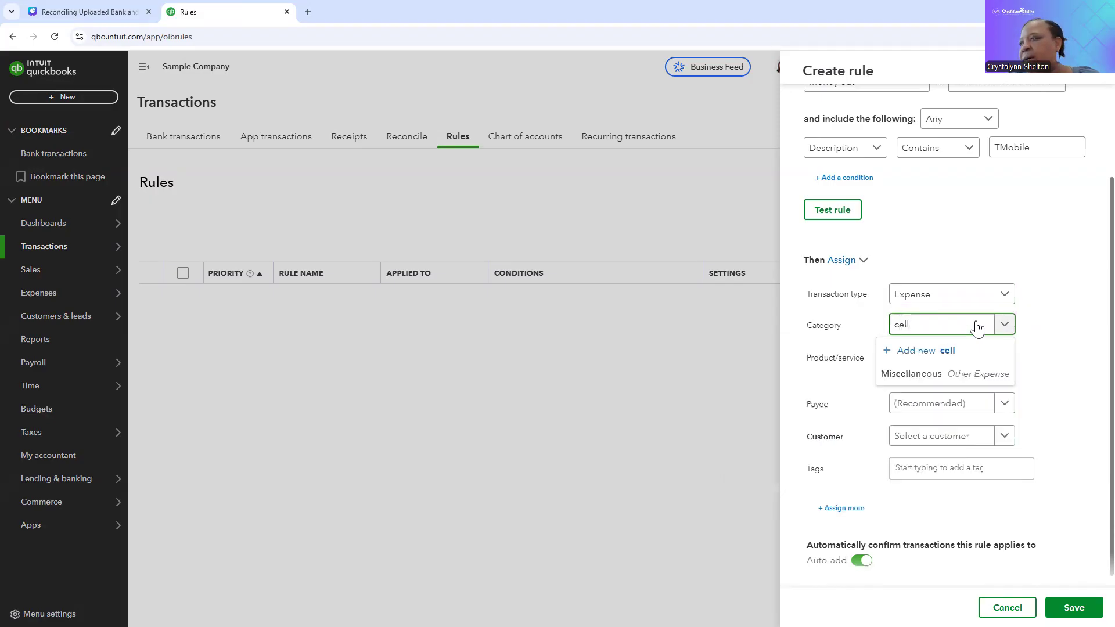
key("BackSpace")
key("BackSpace")
key("BackSpace")
key("BackSpace")
type("tel")
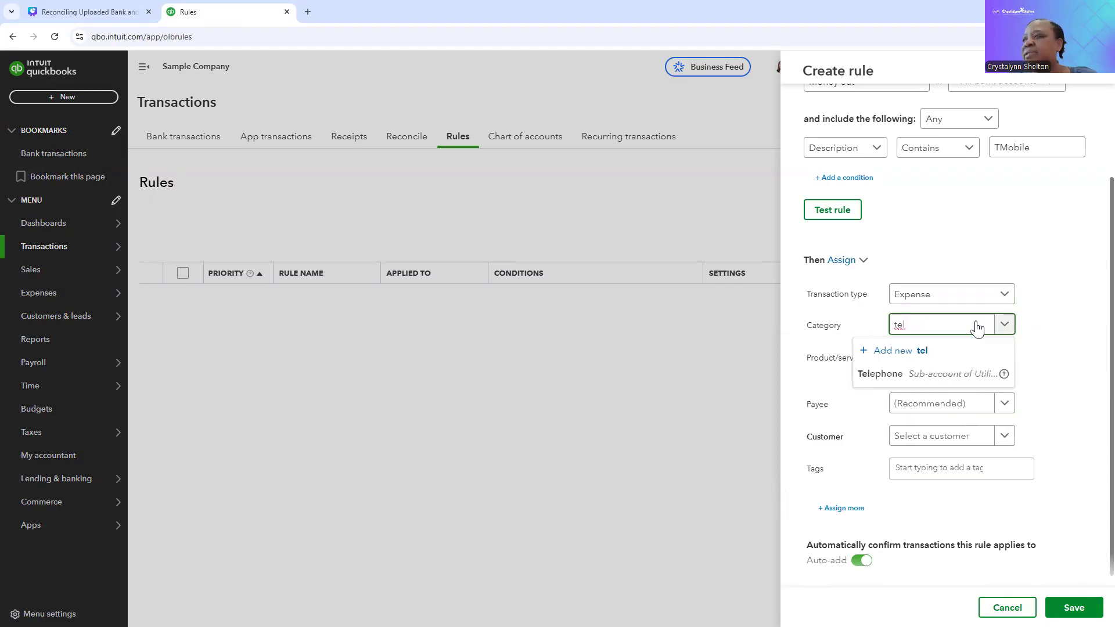
left_click(967, 372)
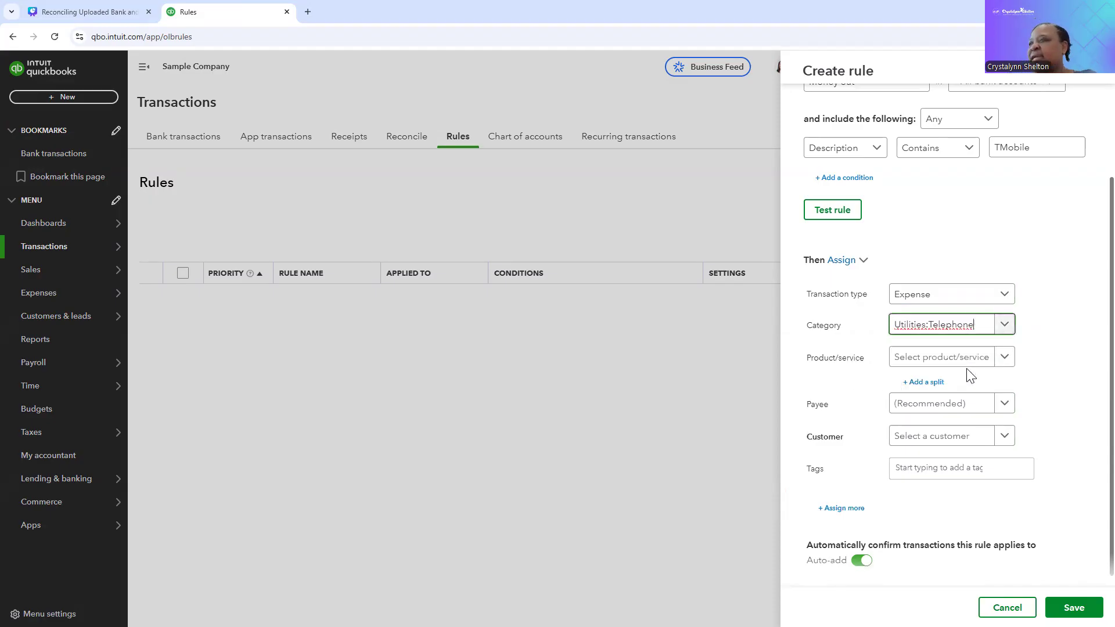
Step: Add T-Mobile as a new payee and assign it to the rule
scroll(1012, 361, "down", 1)
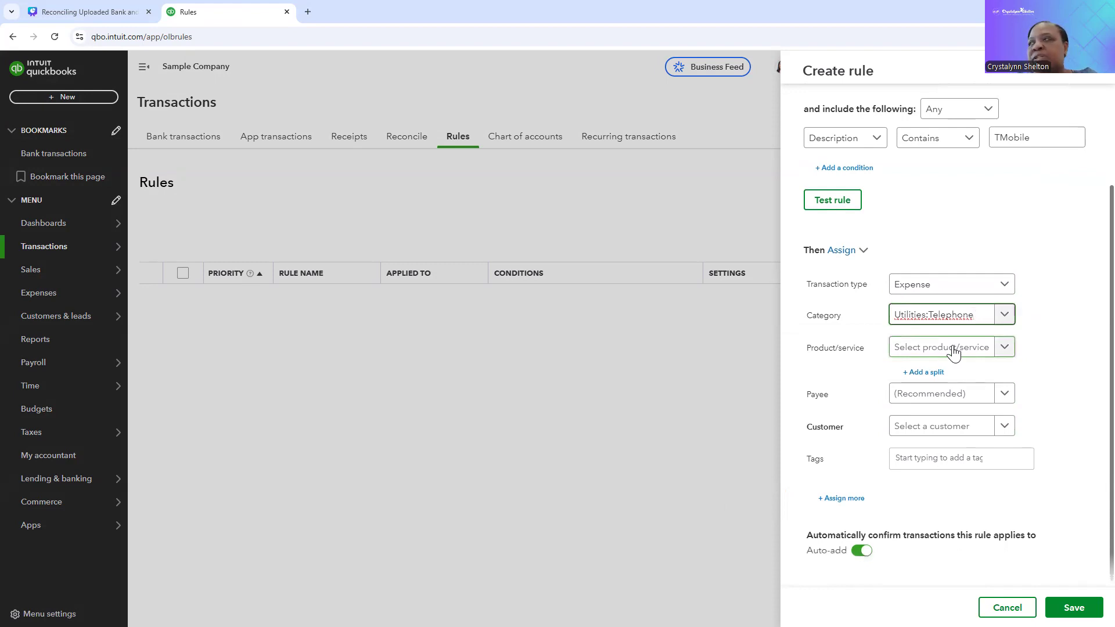
left_click(944, 395)
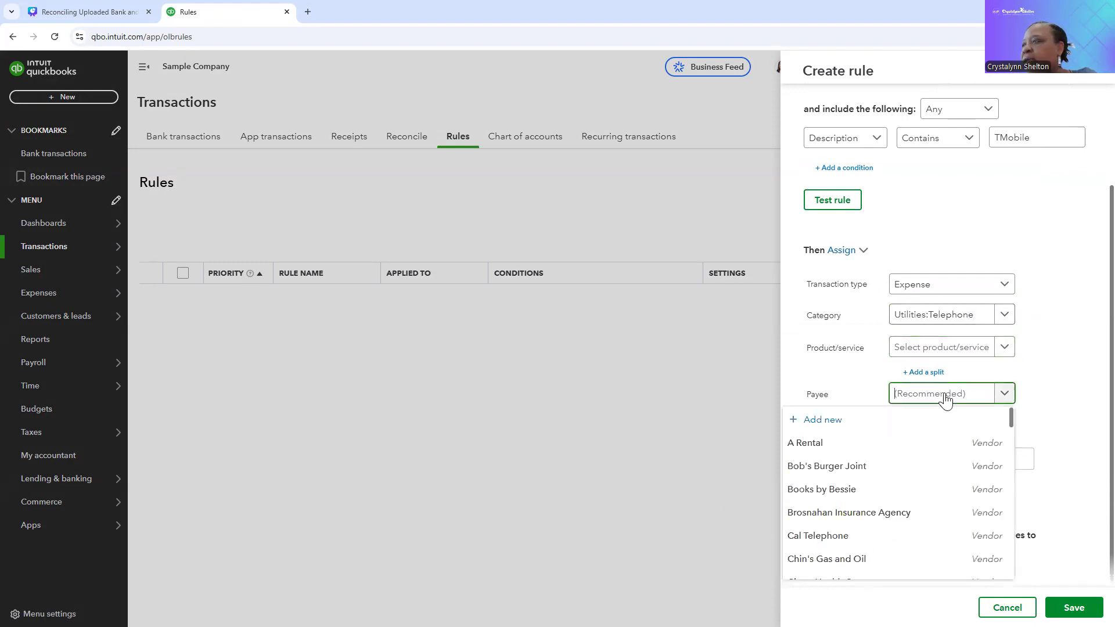
type("T")
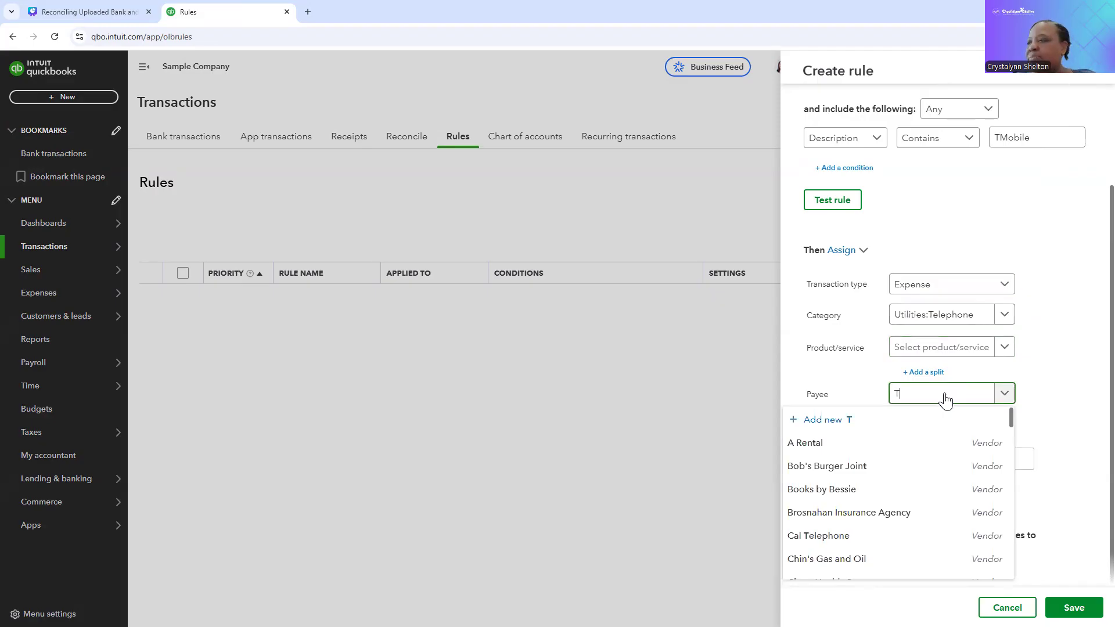
type("-Mobile")
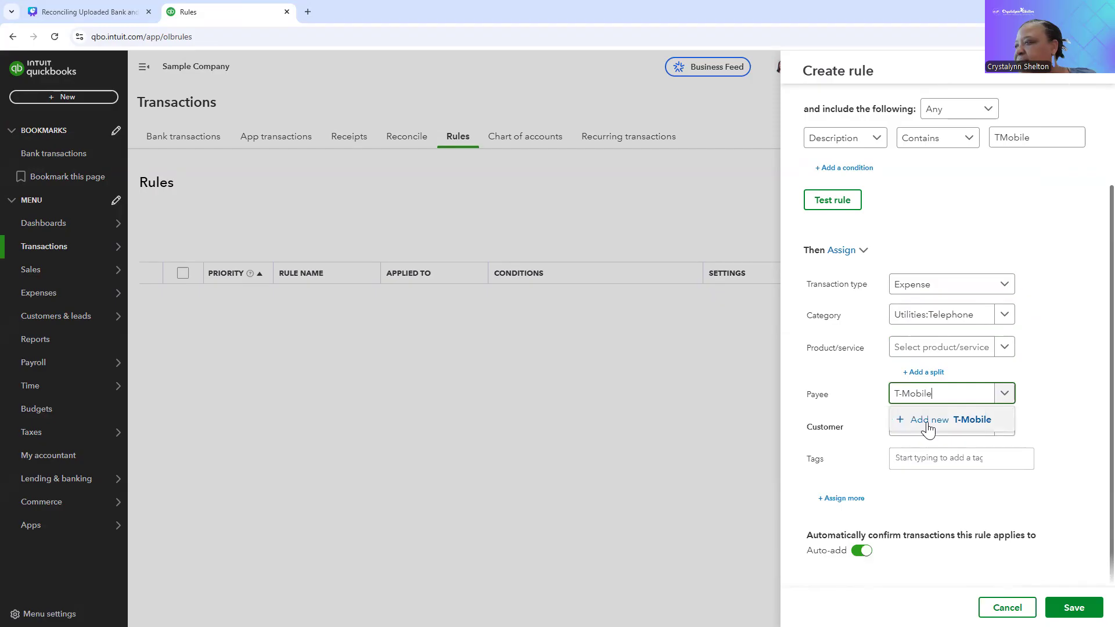
left_click(928, 426)
left_click(1074, 608)
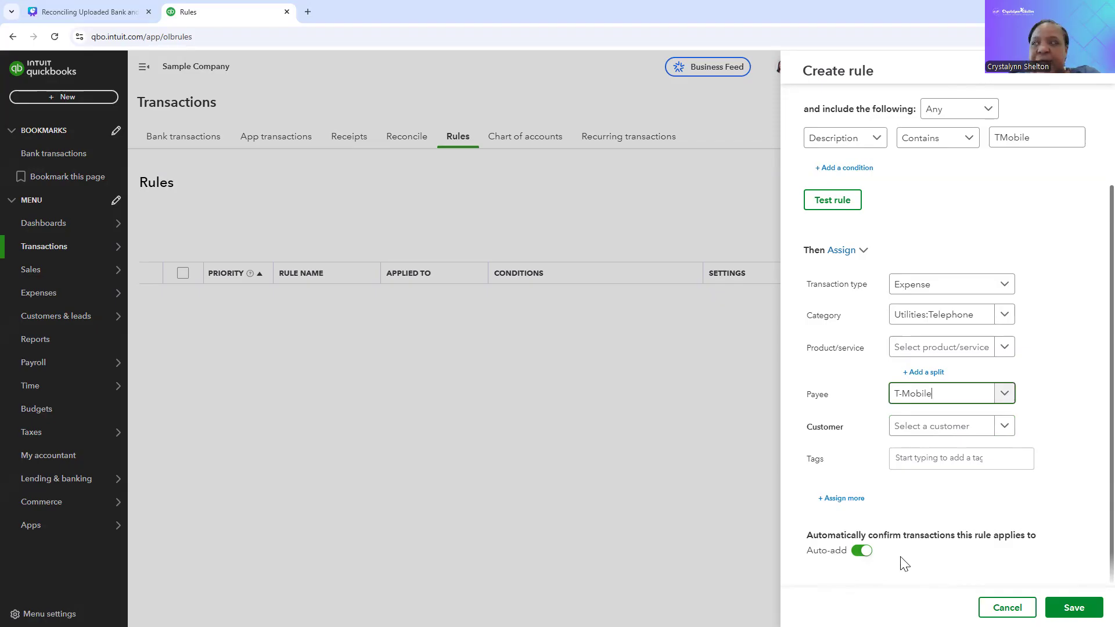
Step: Turn off automatic confirmation of transactions for the T-Mobile Bill rule and save the rule
left_click(860, 555)
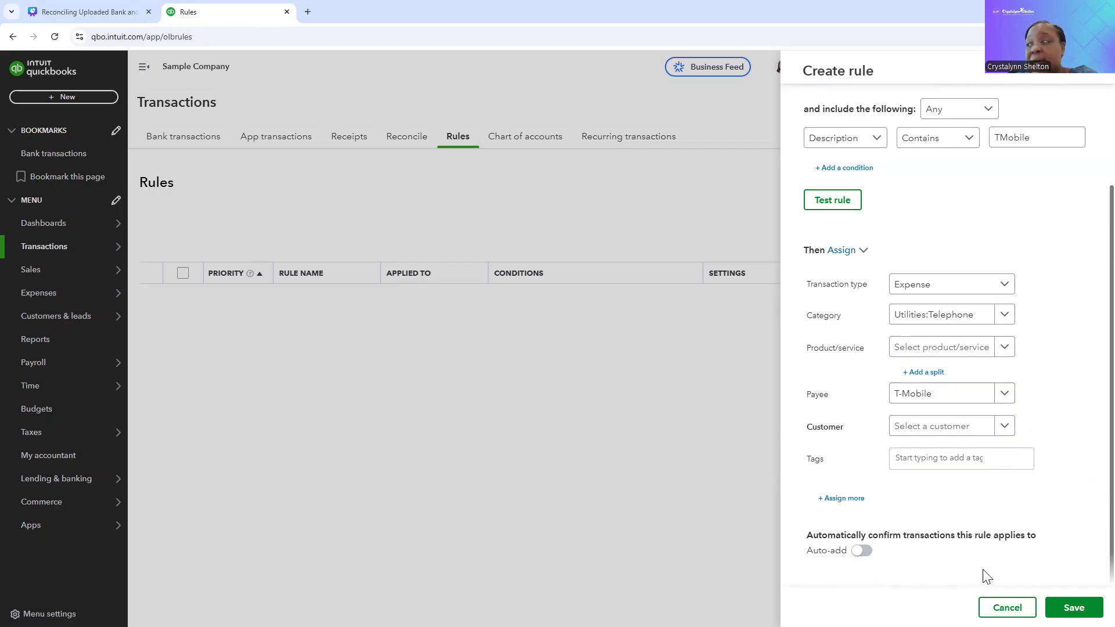
left_click(1074, 608)
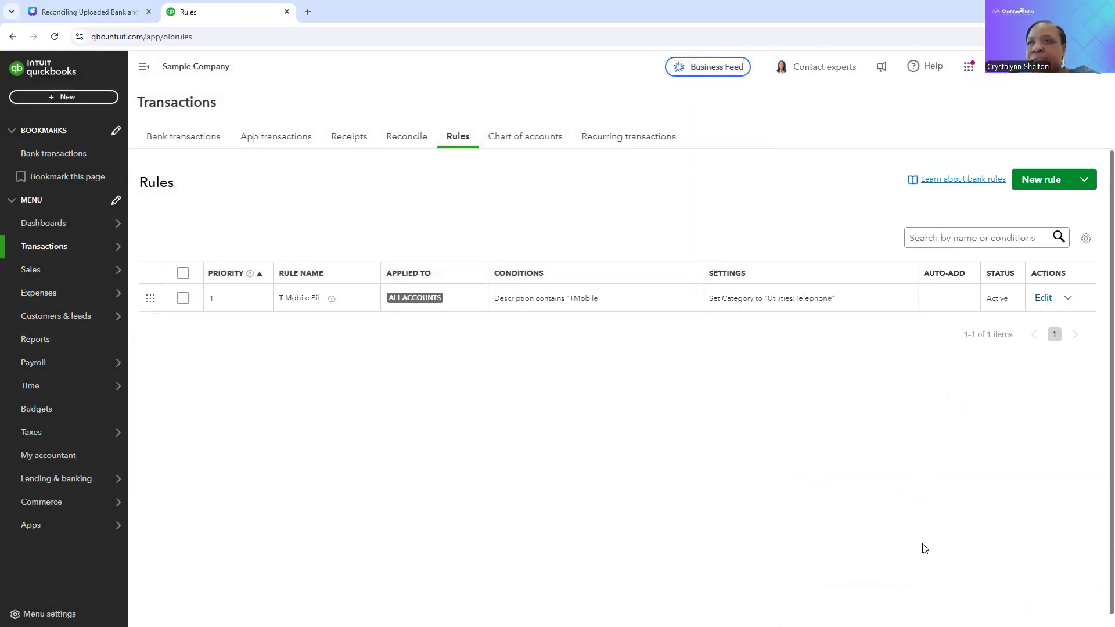
Step: Return to the bank transactions and check the items for review in Checking, Savings and Mastercard, ending on Checking
left_click(198, 144)
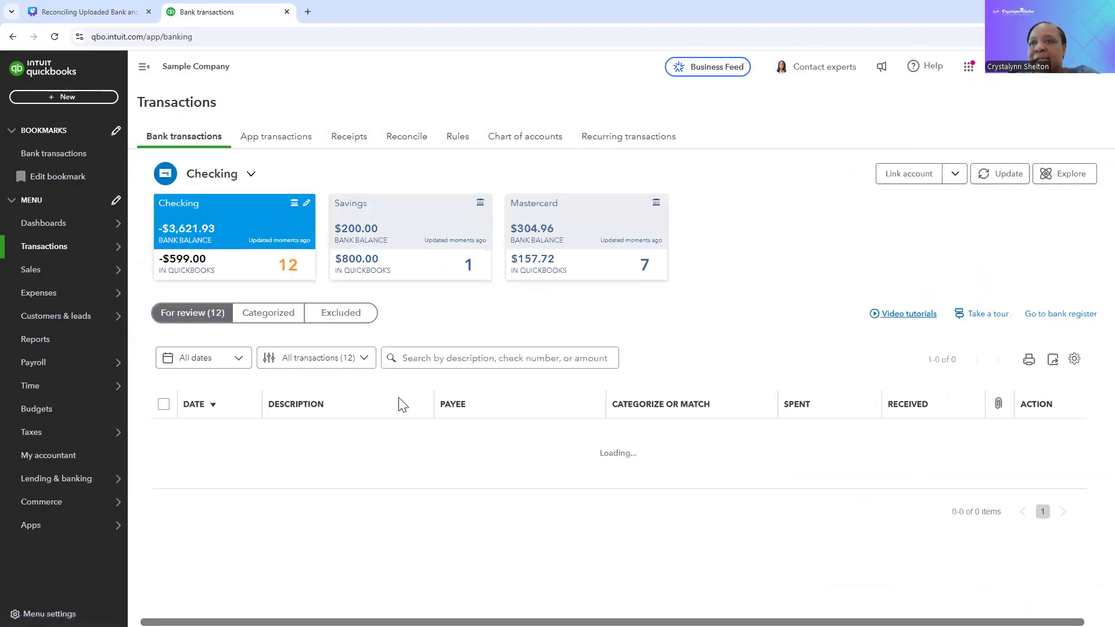
scroll(462, 481, "down", 3)
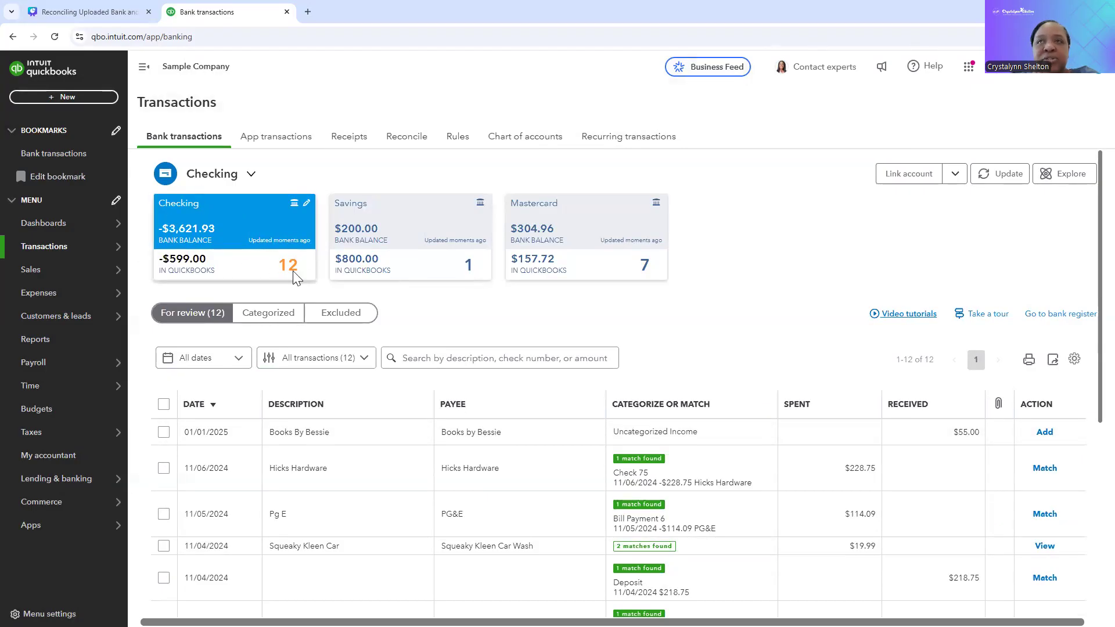
left_click(413, 226)
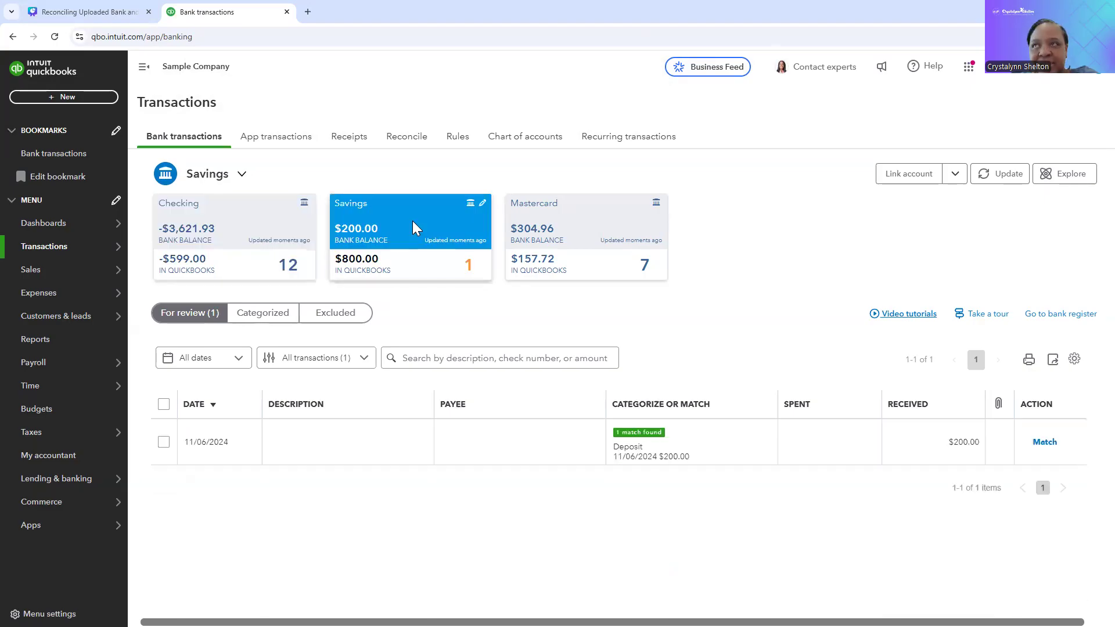
left_click(625, 250)
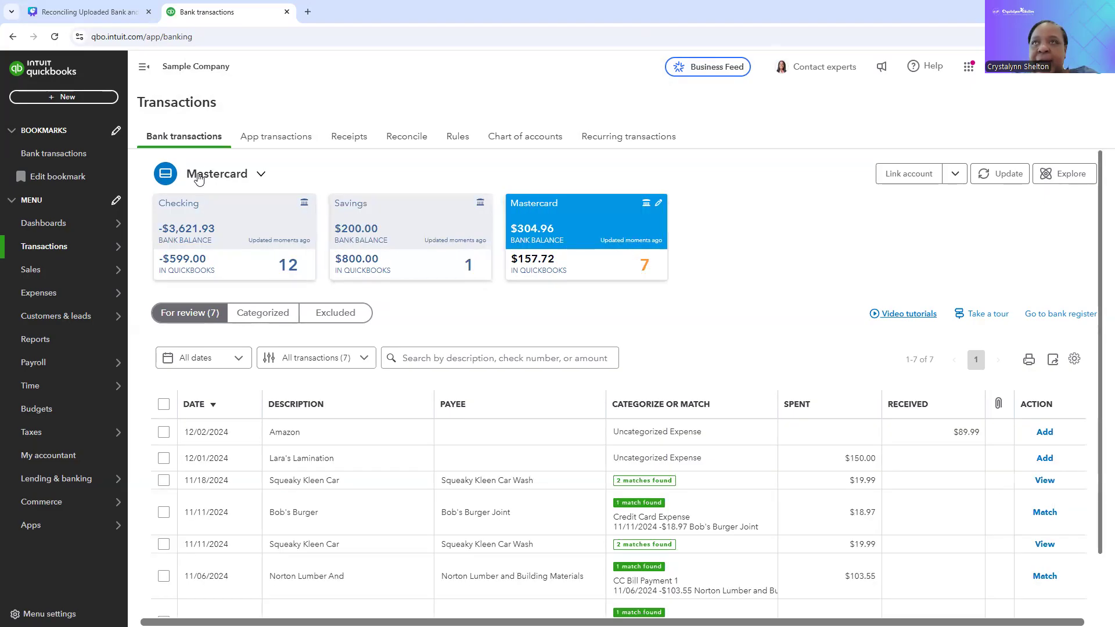
left_click(253, 211)
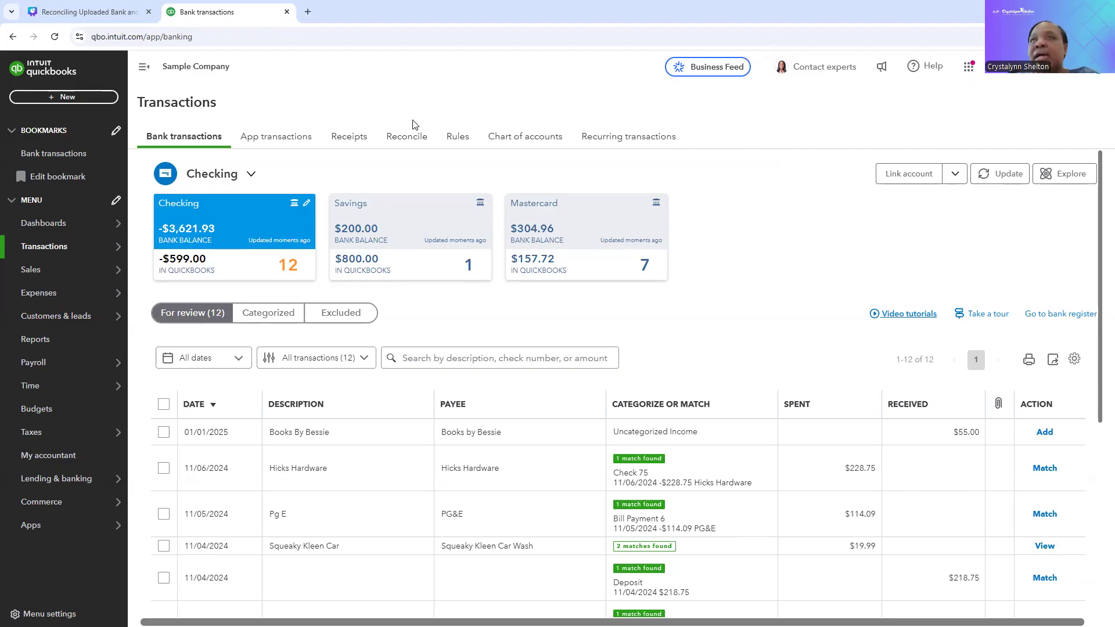
Step: Open the reconciliation setup, dismiss its introduction and choose Checking as the account to reconcile
left_click(417, 144)
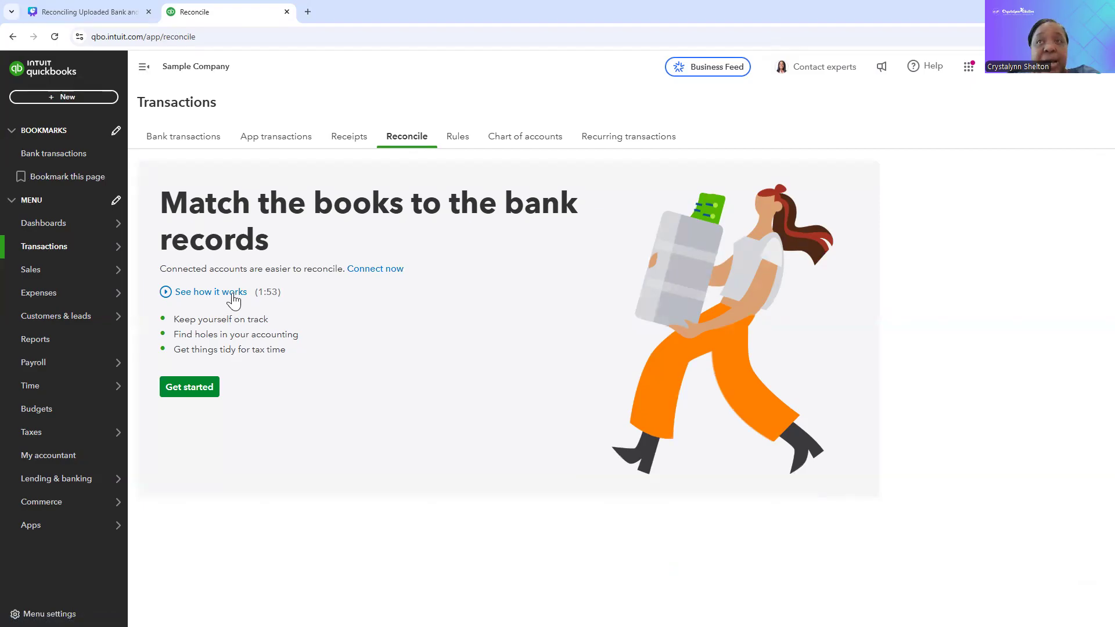
left_click(187, 388)
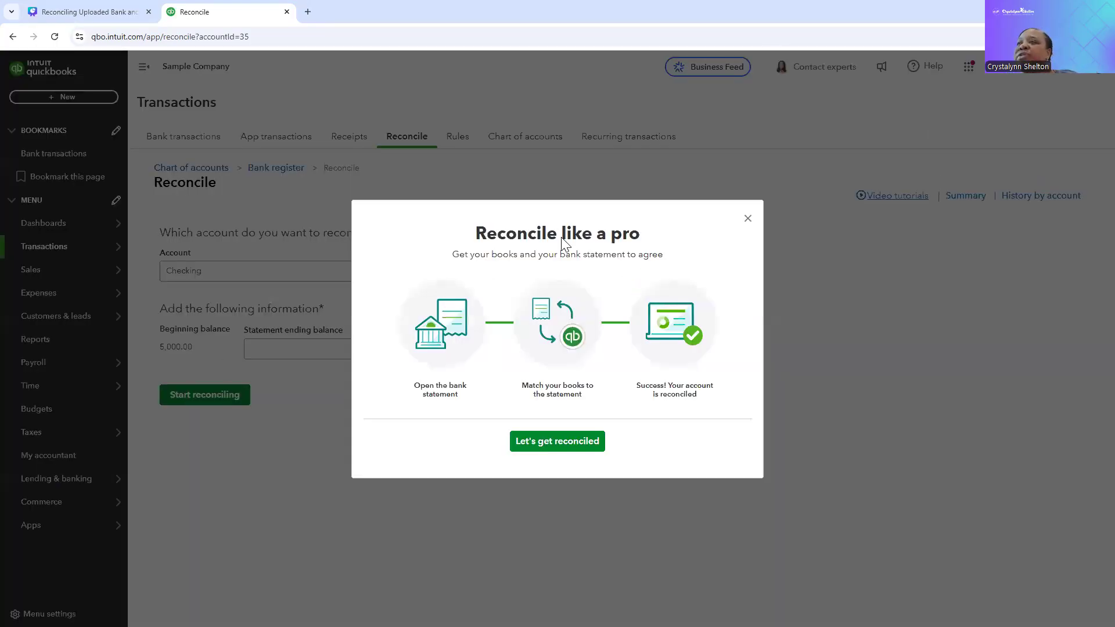
left_click(749, 219)
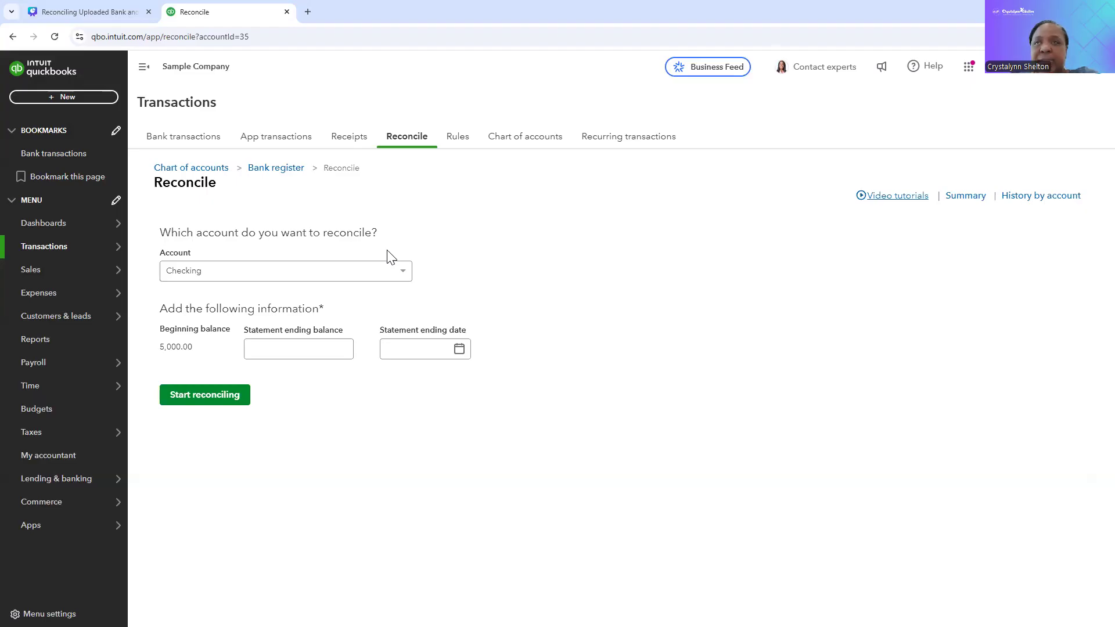
left_click(403, 273)
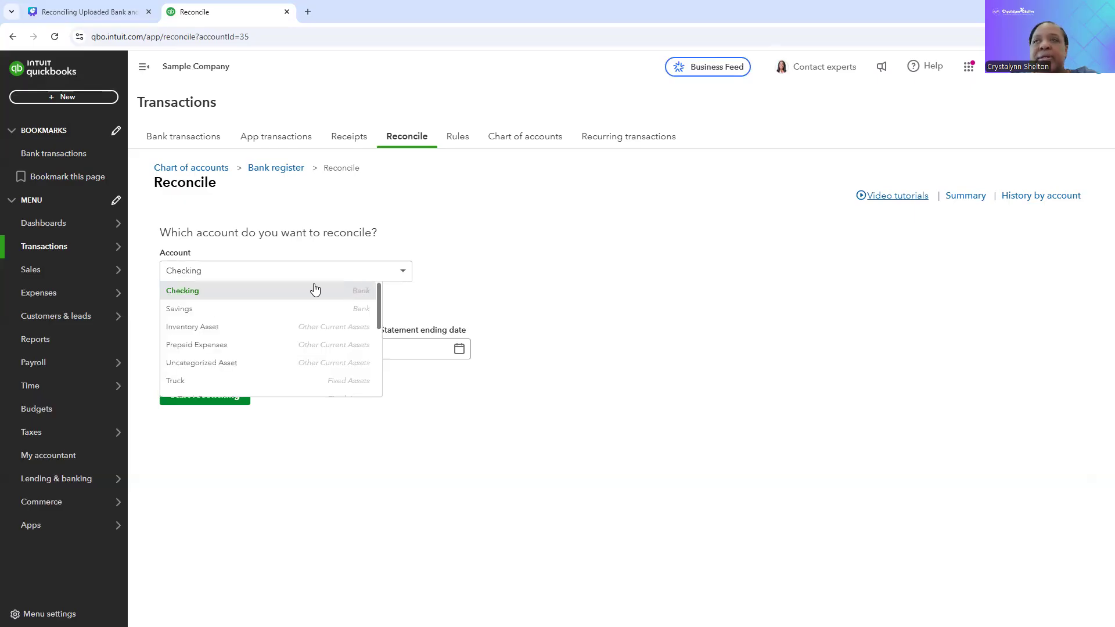
left_click(201, 294)
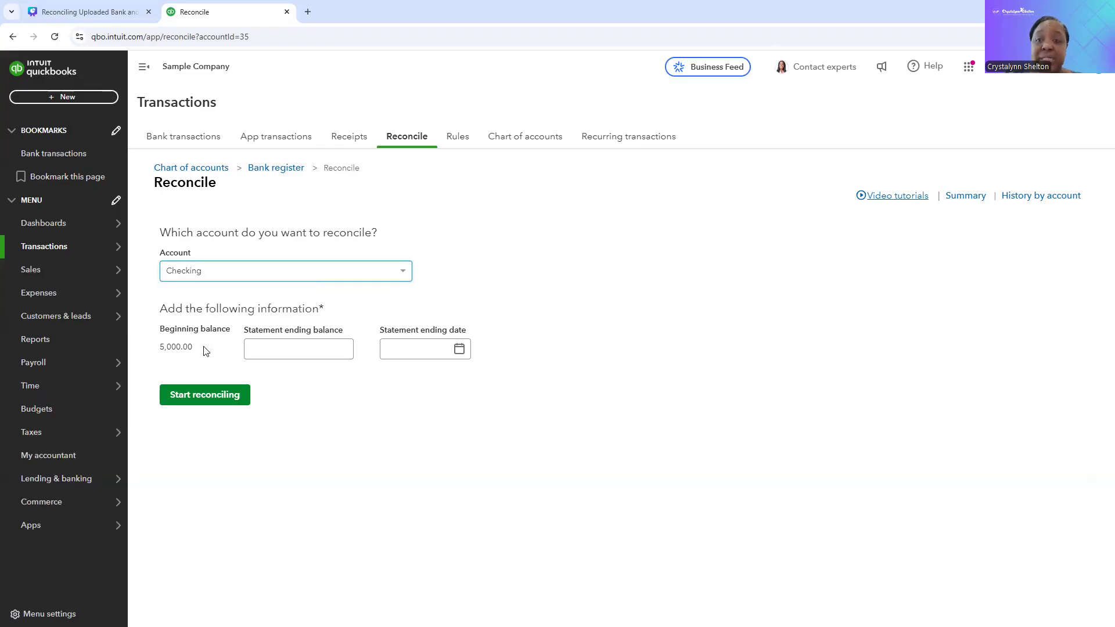
Step: Enter a statement ending balance of 10,000.00 and a statement ending date of 12/31/2024
left_click(290, 354)
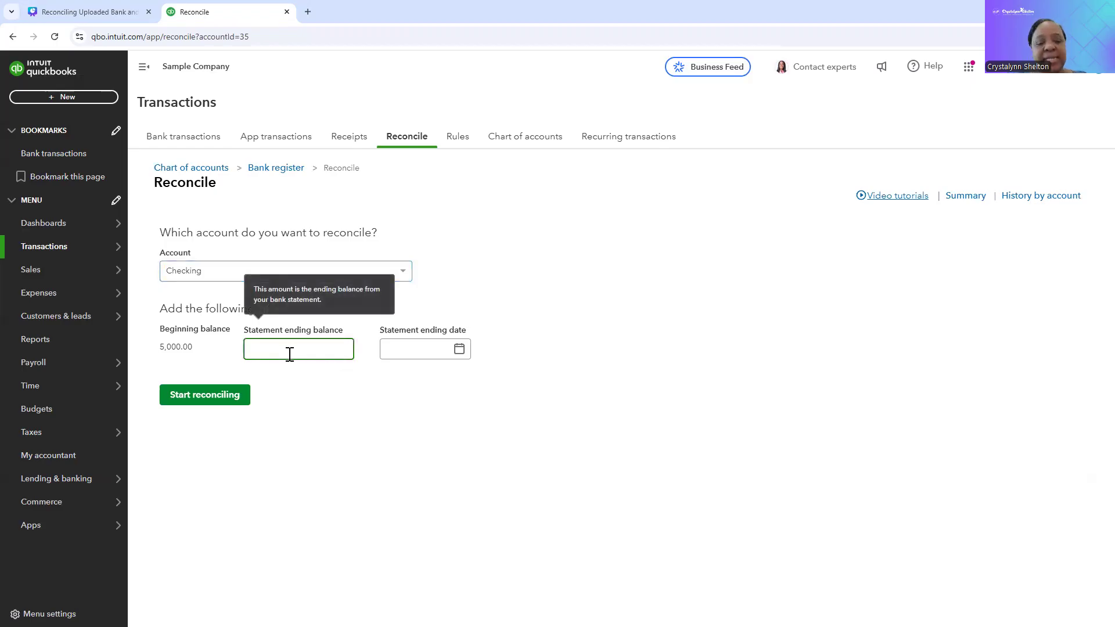
type("10,000.00")
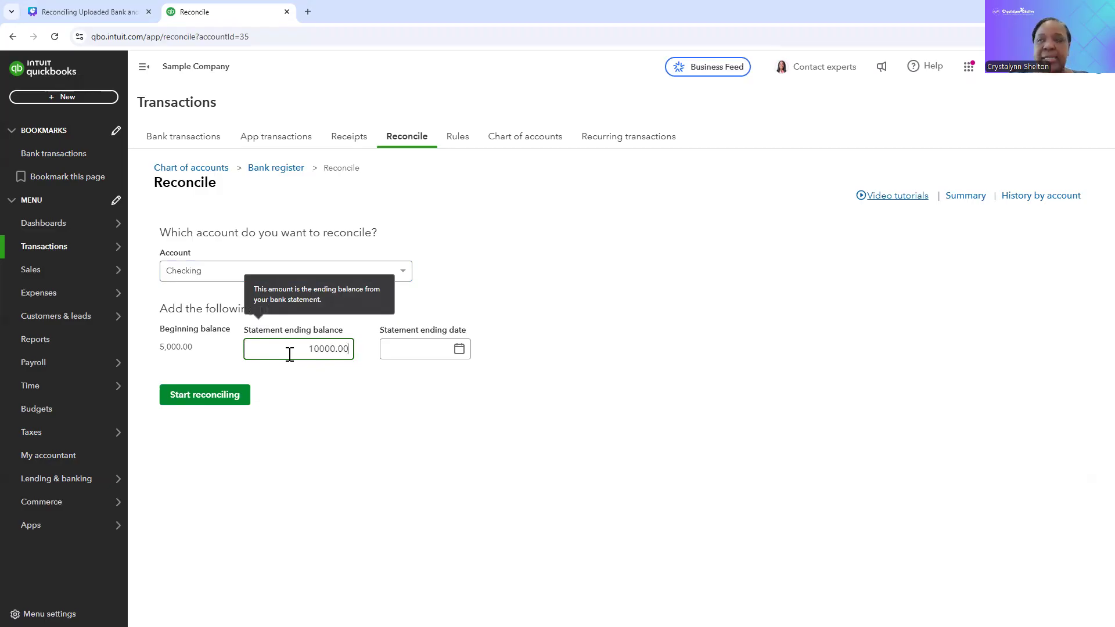
key("Tab")
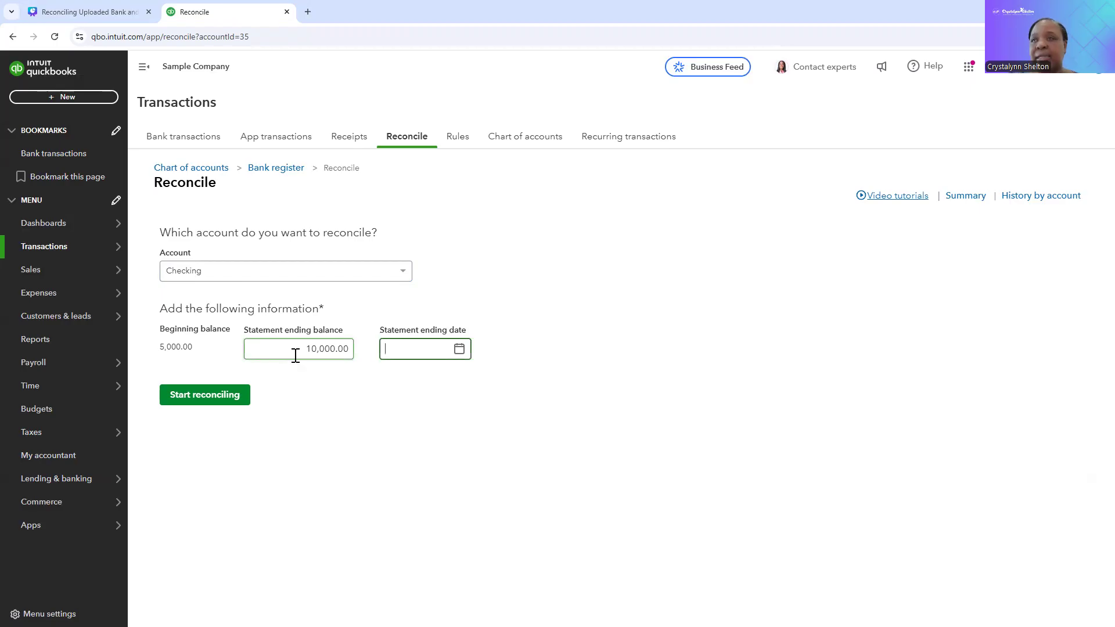
left_click(460, 350)
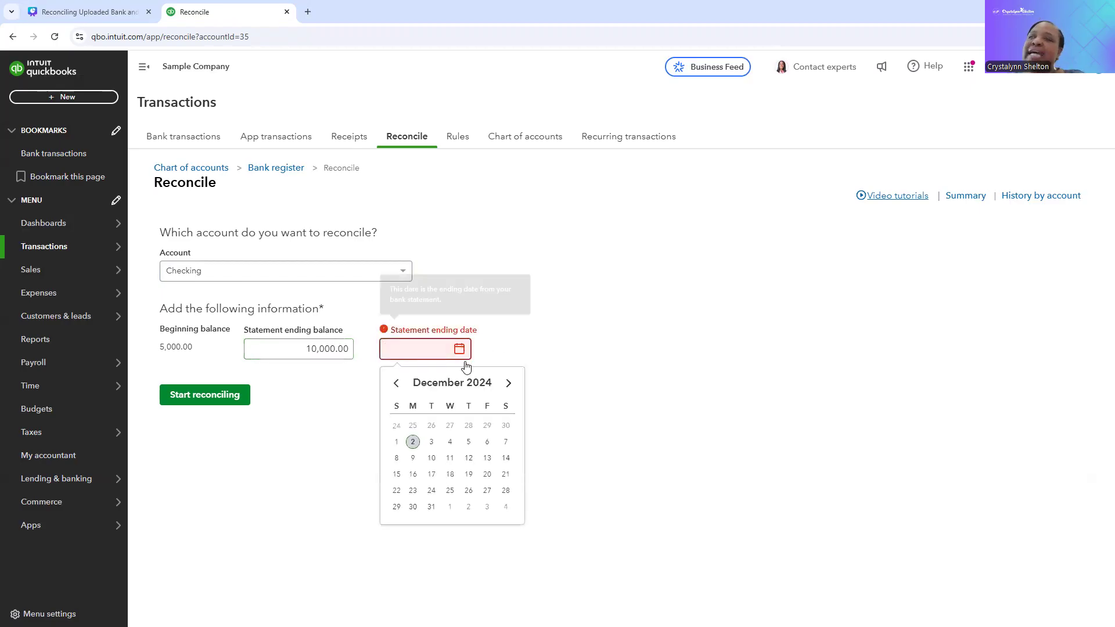
left_click(432, 507)
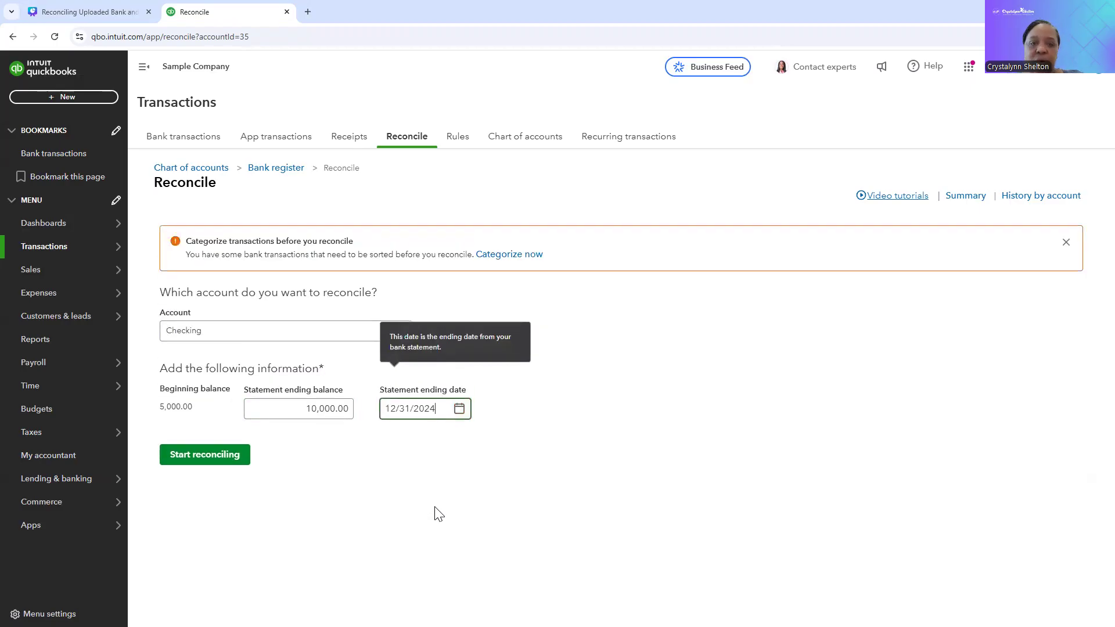
left_click(487, 481)
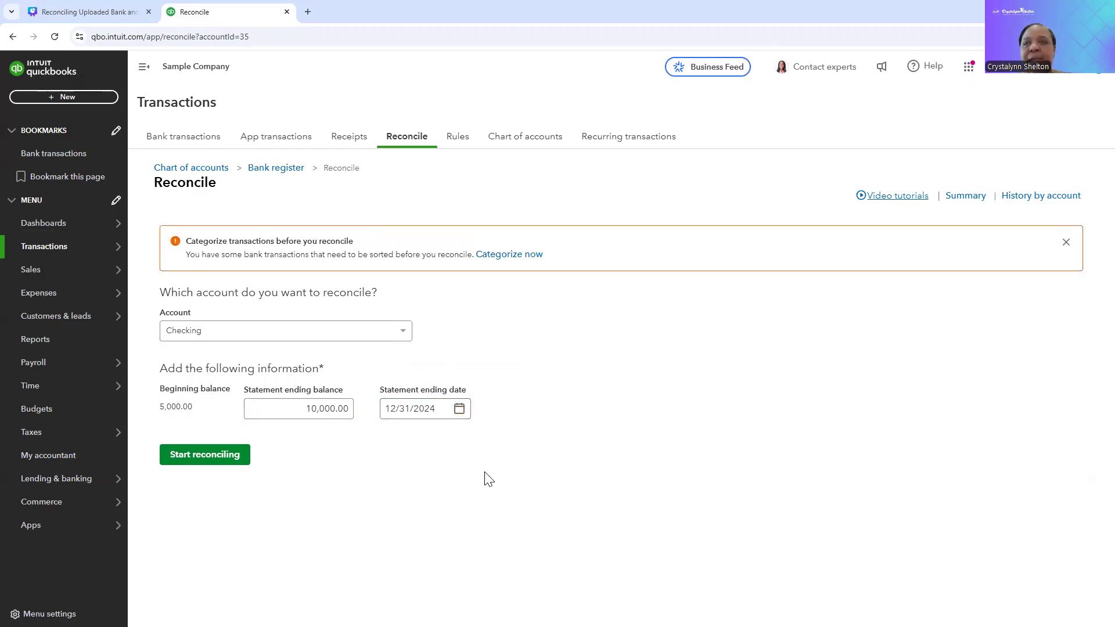
left_click(438, 409)
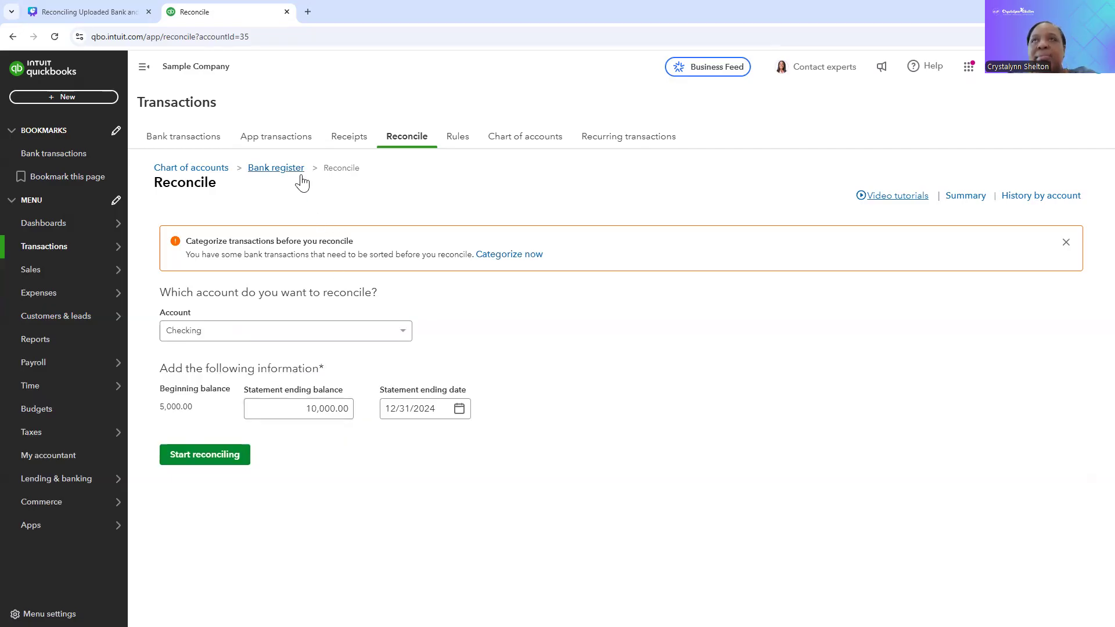
Step: Review the Checking account's bank transactions still awaiting review, and return to the reconciliation setup
left_click(202, 143)
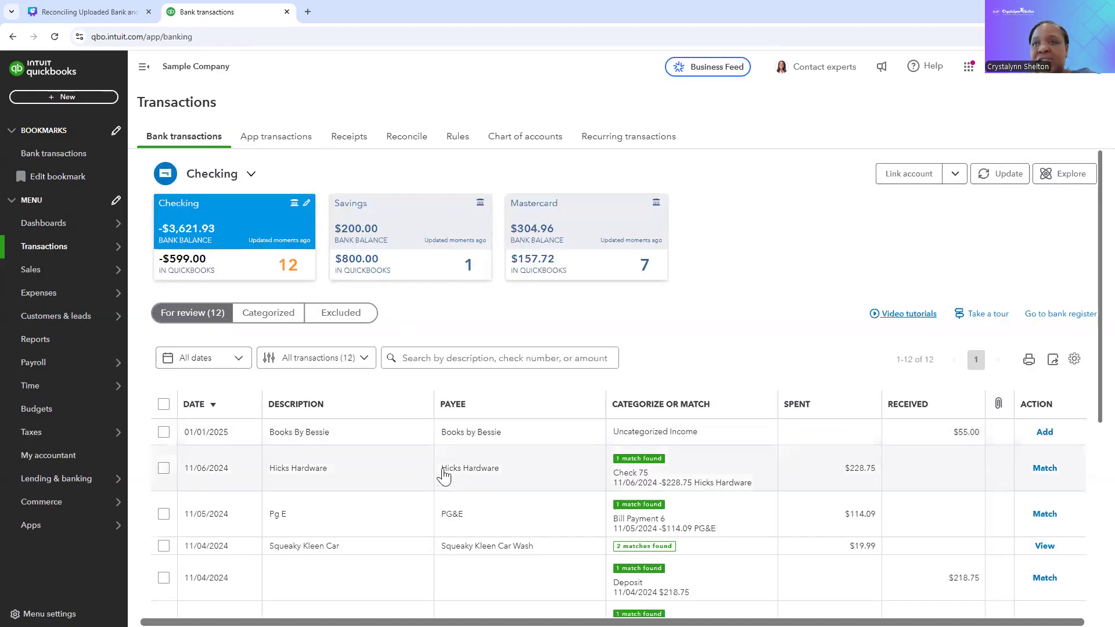
scroll(448, 470, "down", 5)
scroll(459, 465, "up", 5)
scroll(459, 465, "down", 4)
scroll(459, 464, "up", 2)
scroll(459, 465, "down", 1)
scroll(459, 464, "up", 5)
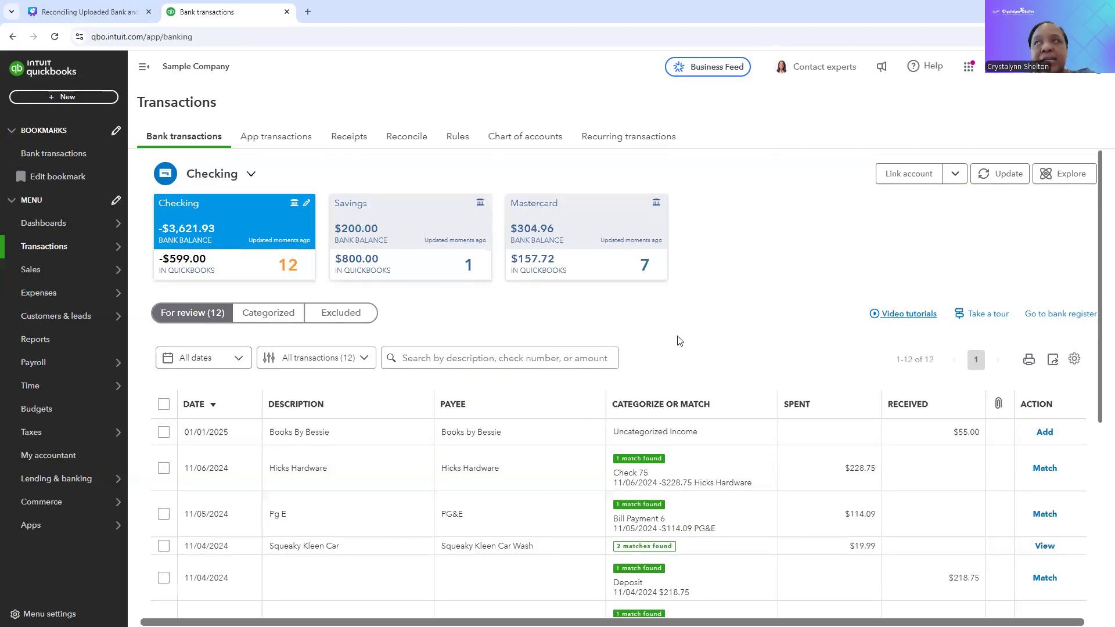
left_click(410, 146)
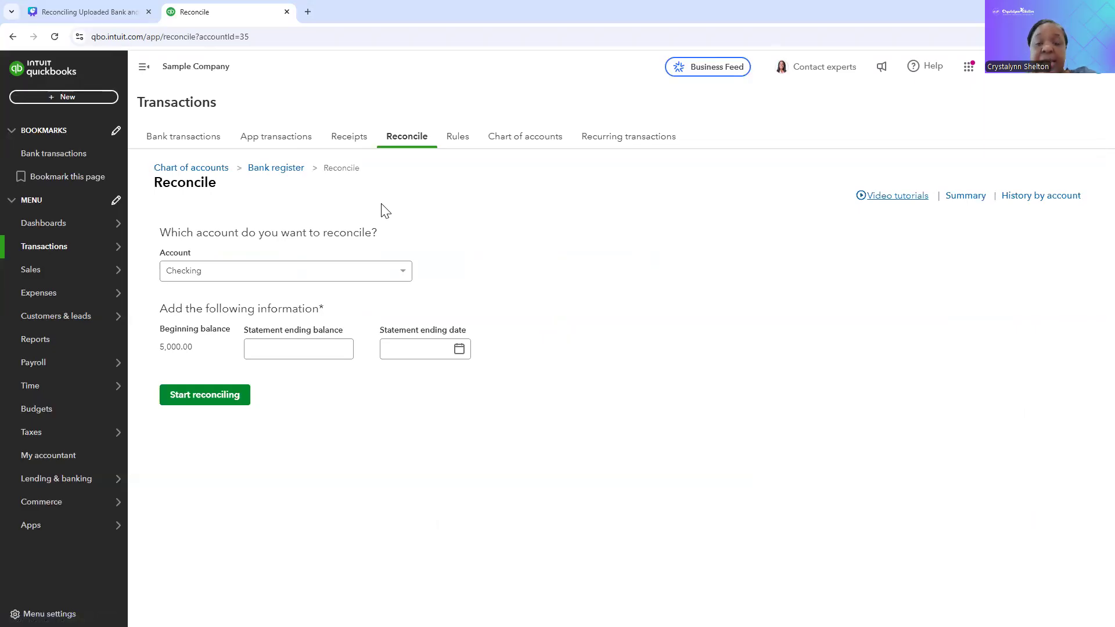
Step: Switch to the Canva presentation and present its closing "Thank You" slide, page 6, in full screen
left_click(91, 16)
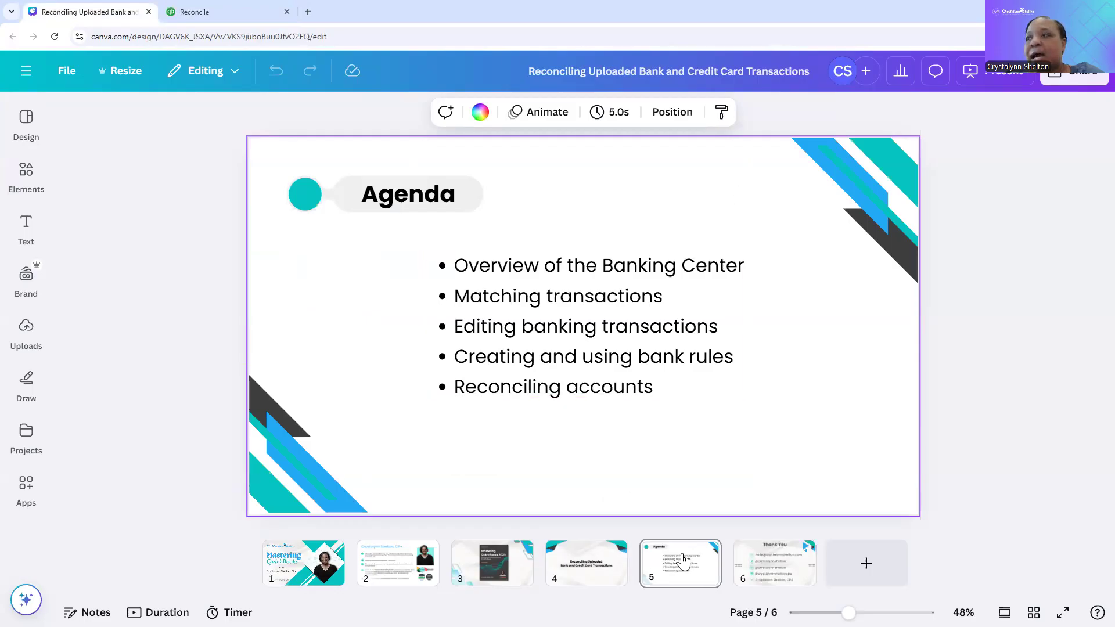
left_click(788, 574)
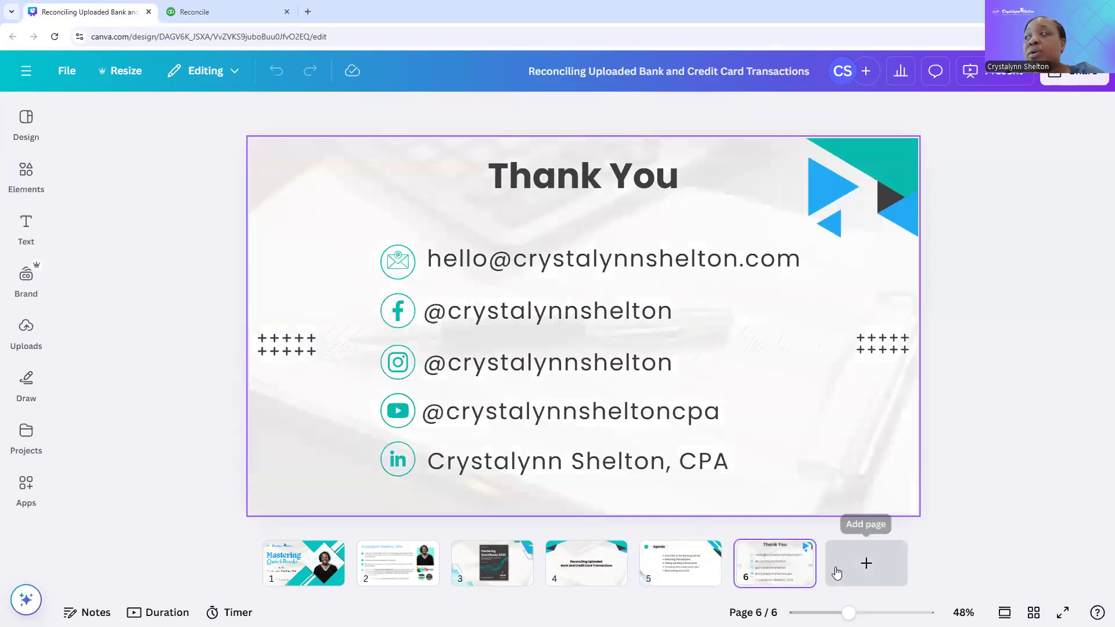
left_click(971, 72)
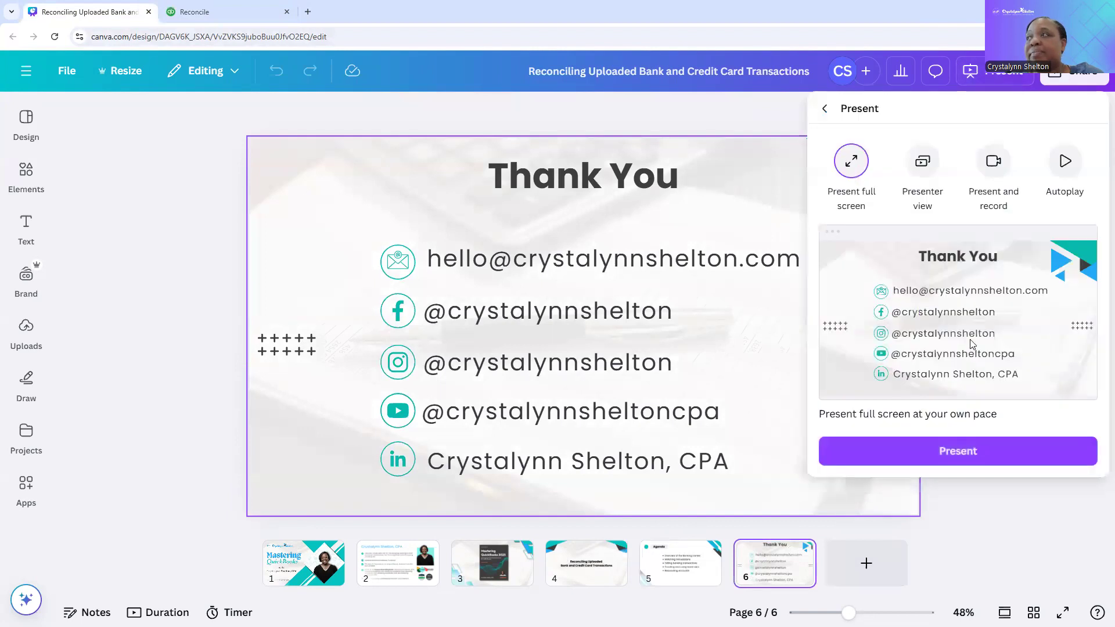
left_click(957, 465)
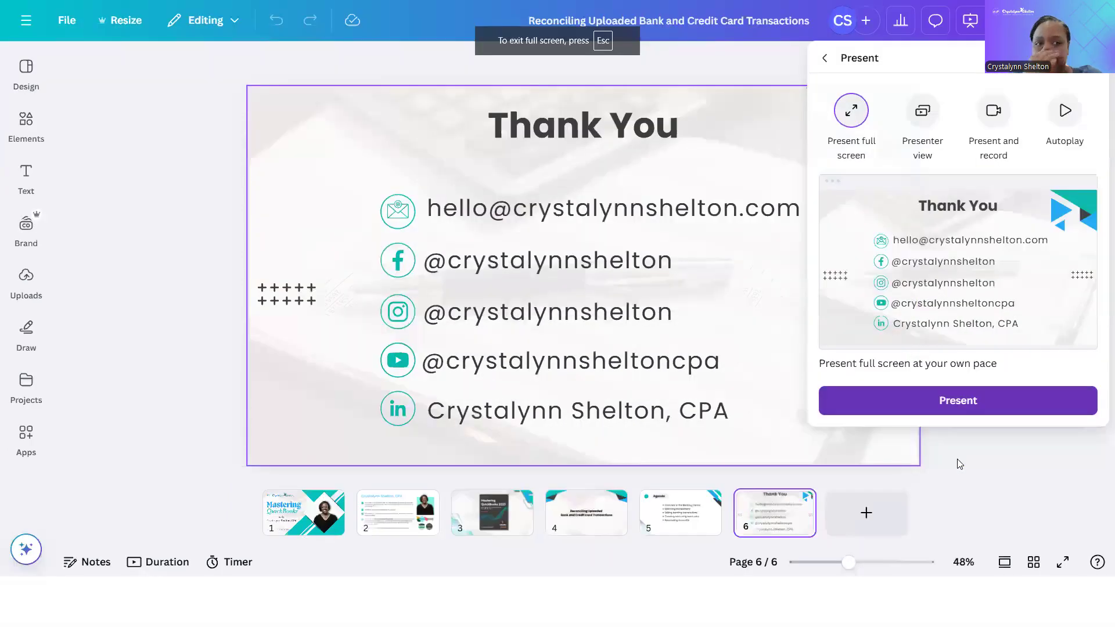